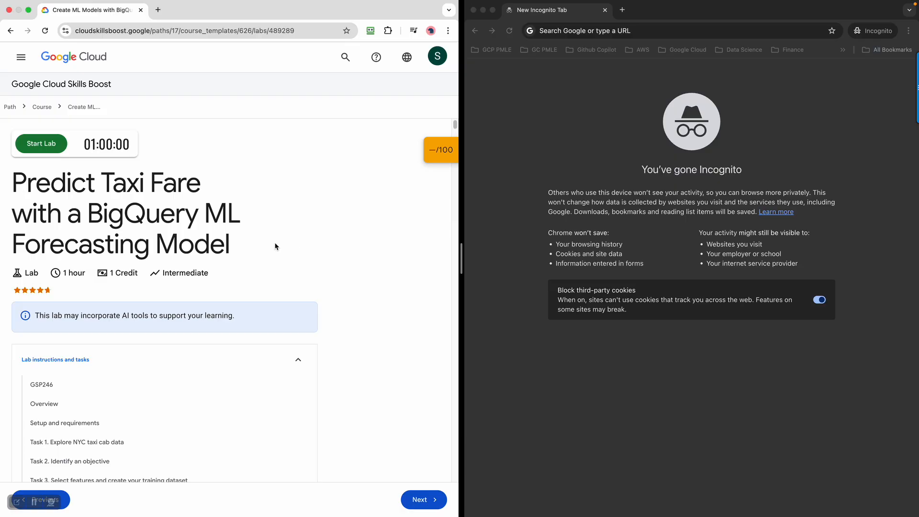
# Start the Predict Taxi Fare with a BigQuery ML Forecasting Model lab, launching it with 1 credit.
pyautogui.scroll(-4, 276, 286)
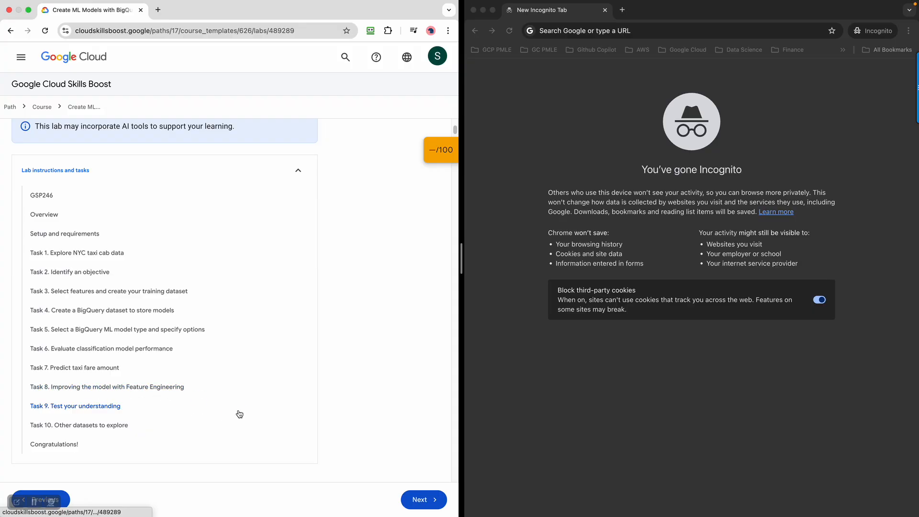
pyautogui.scroll(-5, 239, 414)
pyautogui.scroll(10, 238, 416)
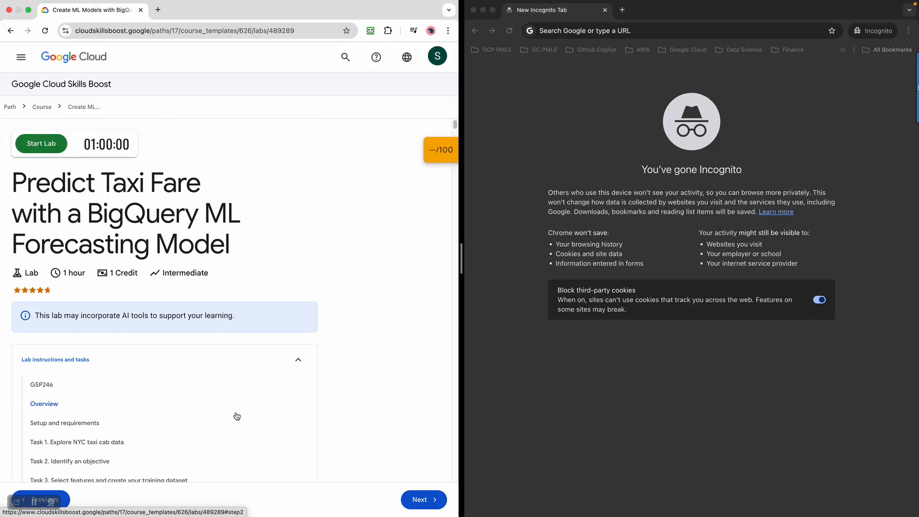
pyautogui.click(44, 149)
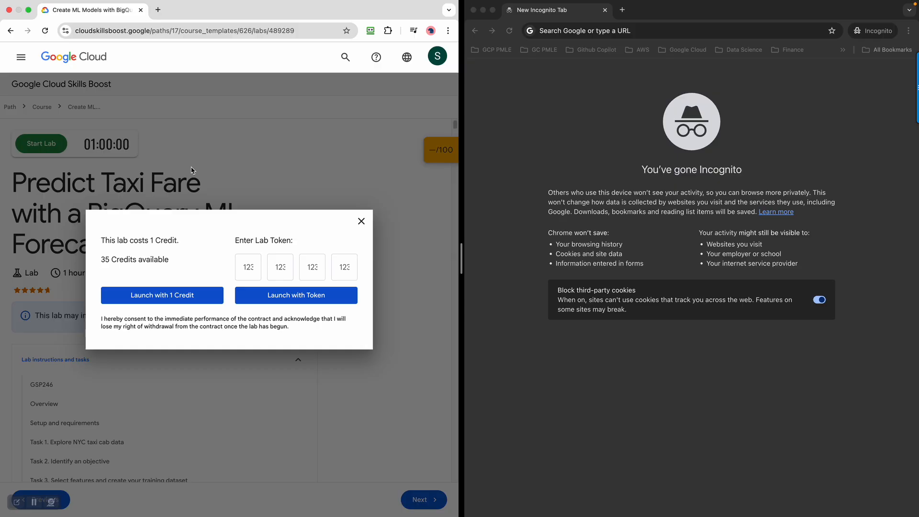
pyautogui.click(185, 296)
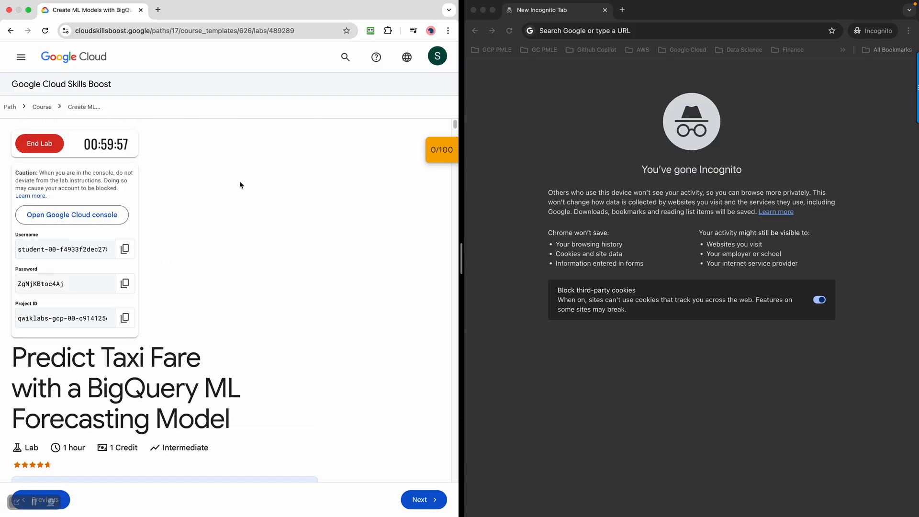
# Open the lab's Google Cloud console link in the incognito window as its only tab, and widen that window.
pyautogui.rightClick(66, 216)
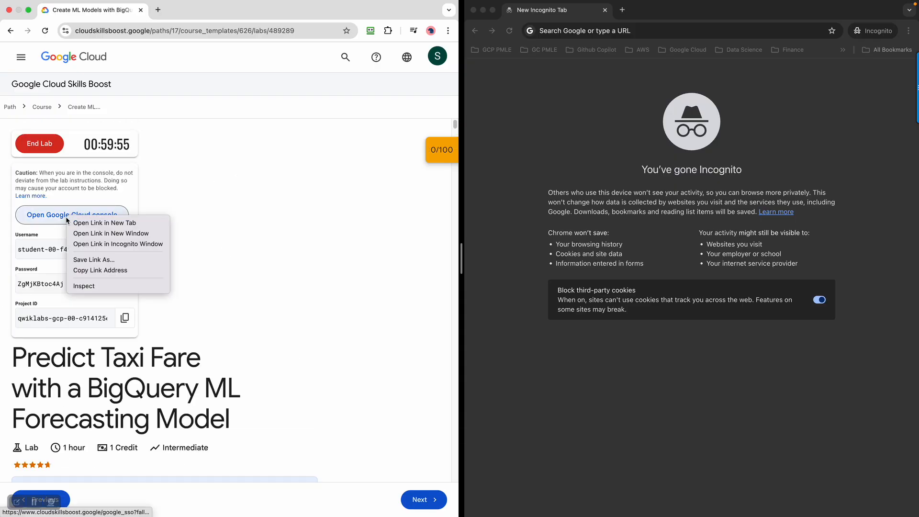
pyautogui.click(150, 247)
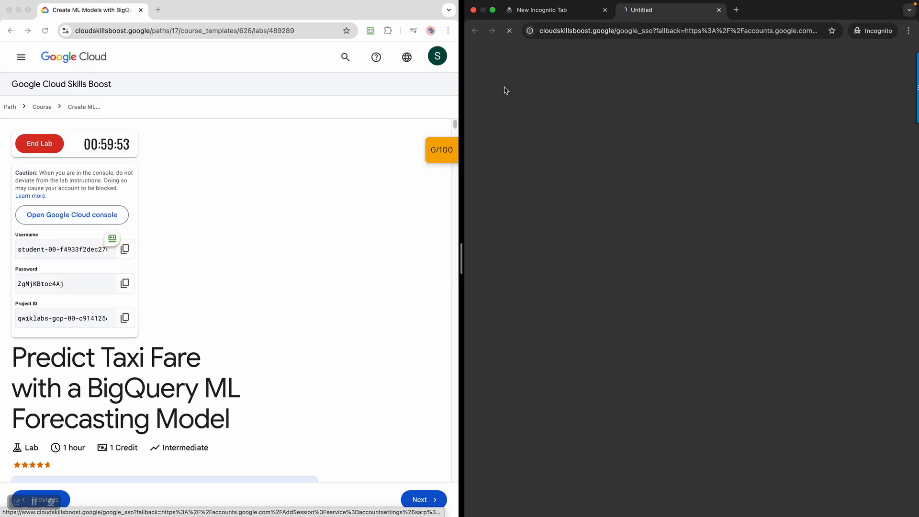
pyautogui.click(604, 11)
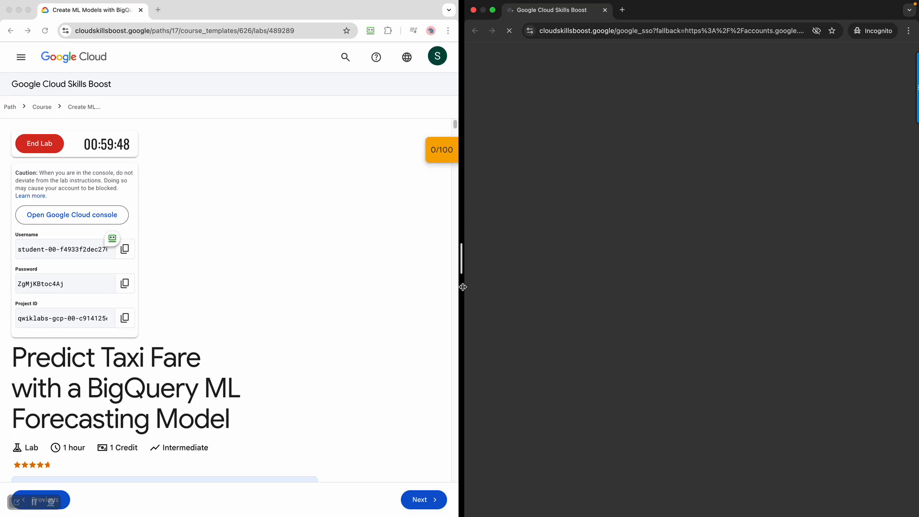
pyautogui.moveTo(463, 287); pyautogui.dragTo(327, 287)
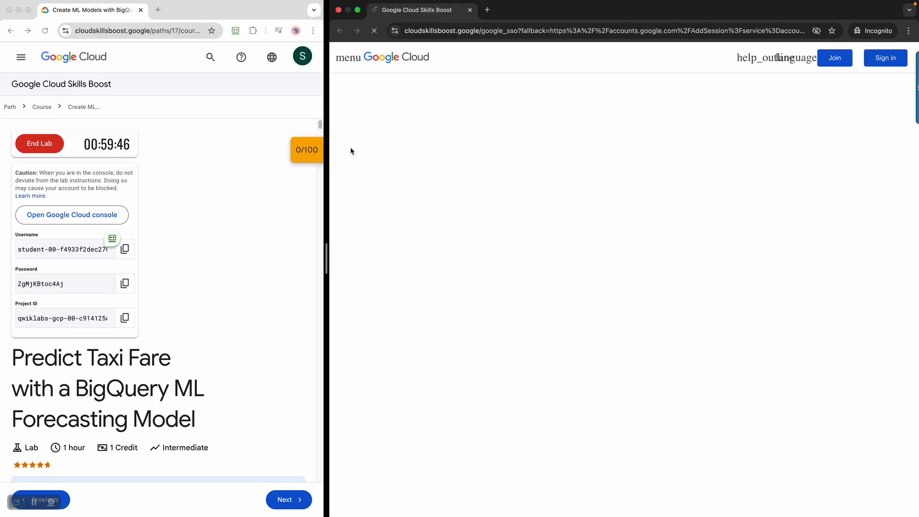
# Read the lab's Overview section and the list of tasks under What you'll learn.
pyautogui.scroll(-2, 160, 284)
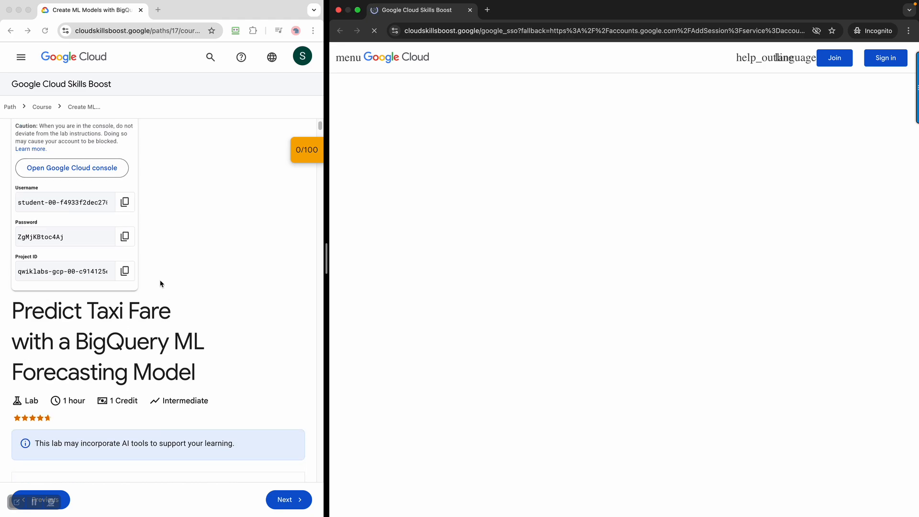
pyautogui.scroll(2, 160, 284)
pyautogui.scroll(-1, 156, 284)
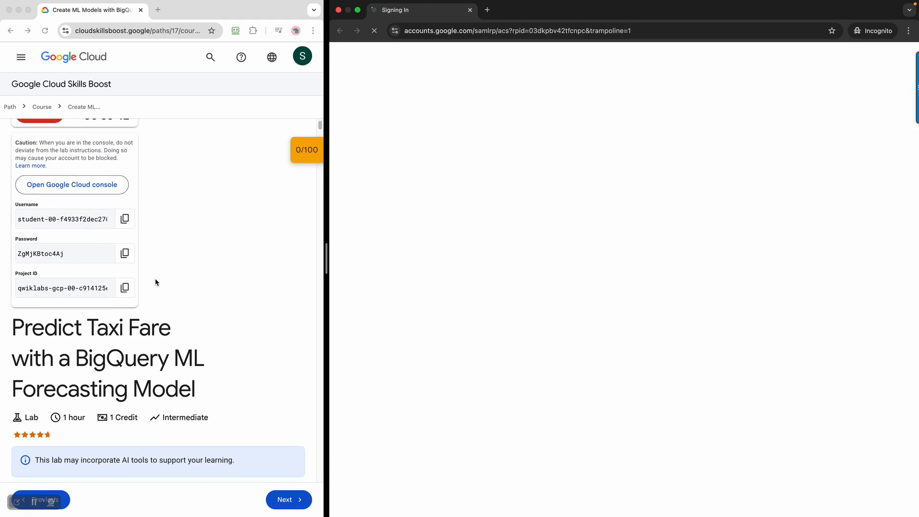
pyautogui.scroll(1, 156, 283)
pyautogui.scroll(-3, 156, 283)
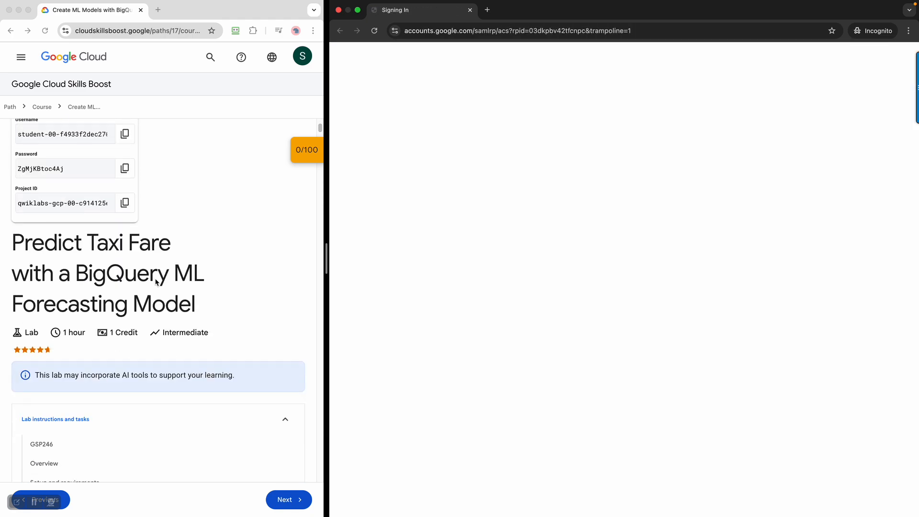
pyautogui.scroll(-2, 156, 282)
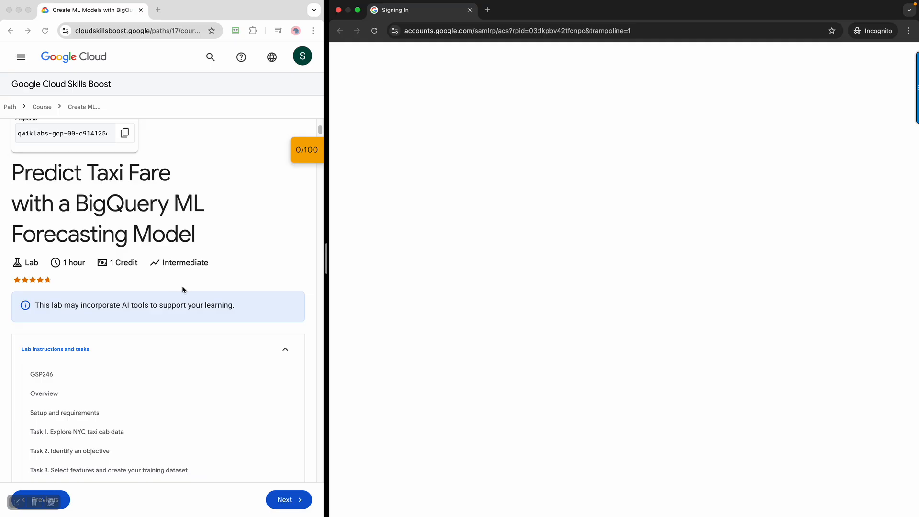
pyautogui.scroll(-10, 183, 289)
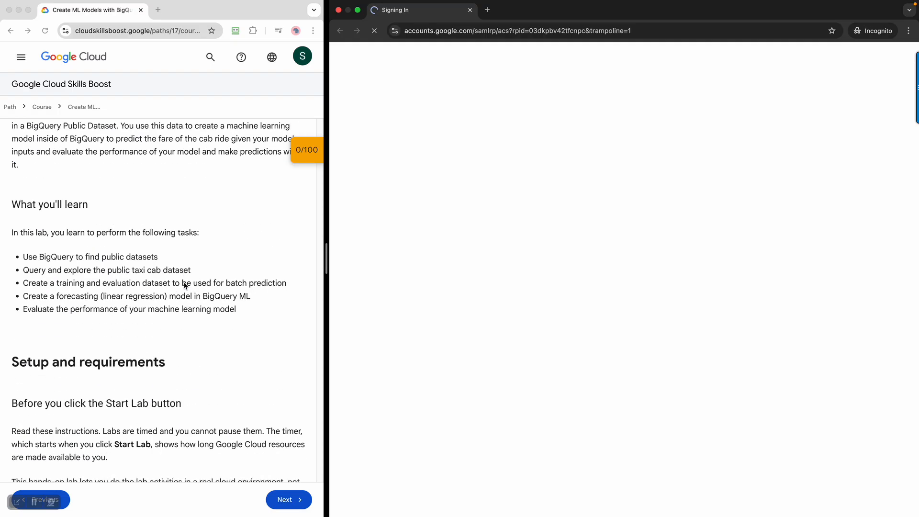
pyautogui.scroll(4, 75, 213)
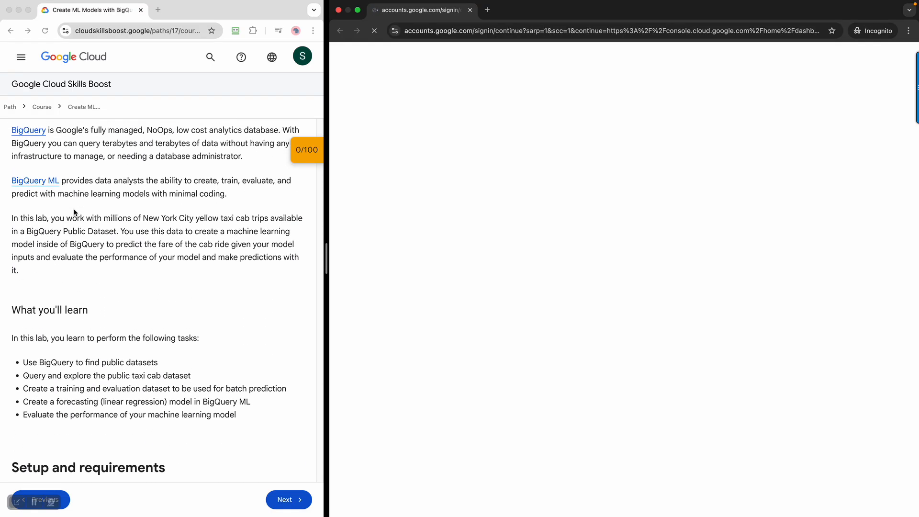
pyautogui.scroll(1, 40, 173)
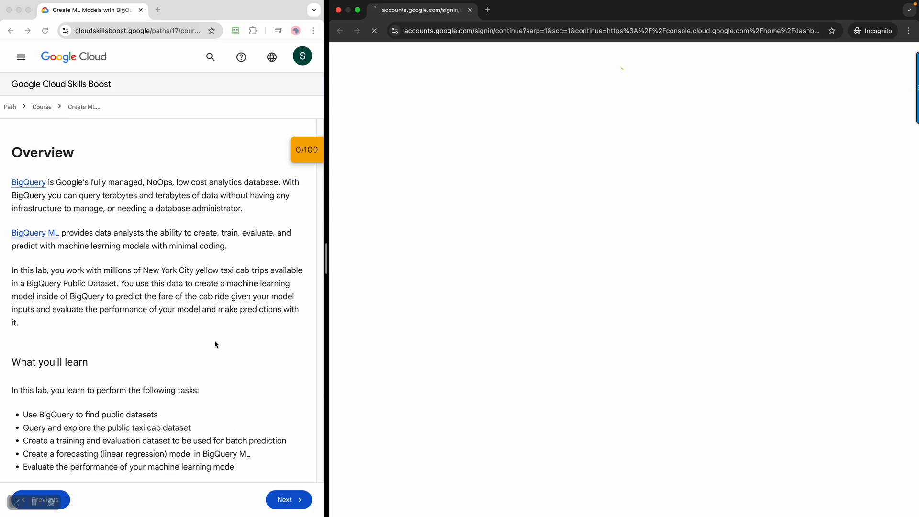
pyautogui.scroll(-3, 196, 350)
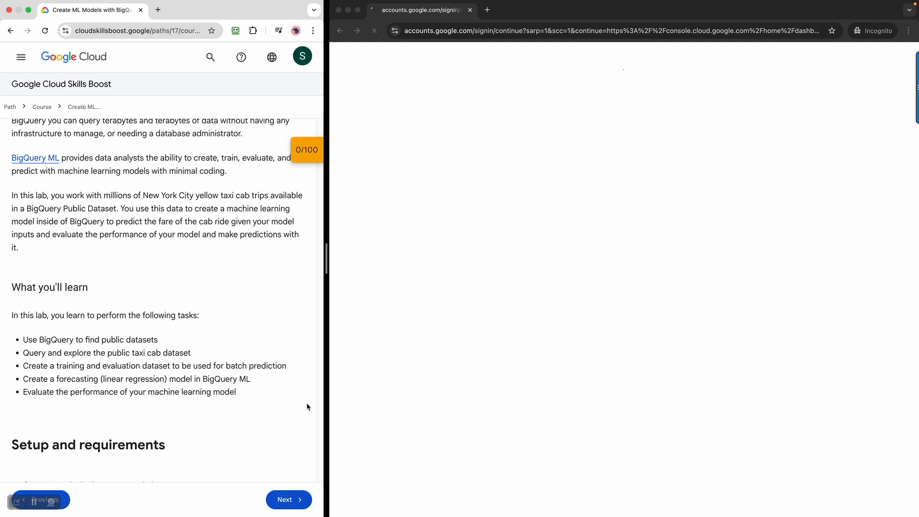
pyautogui.moveTo(240, 393); pyautogui.dragTo(5, 339)
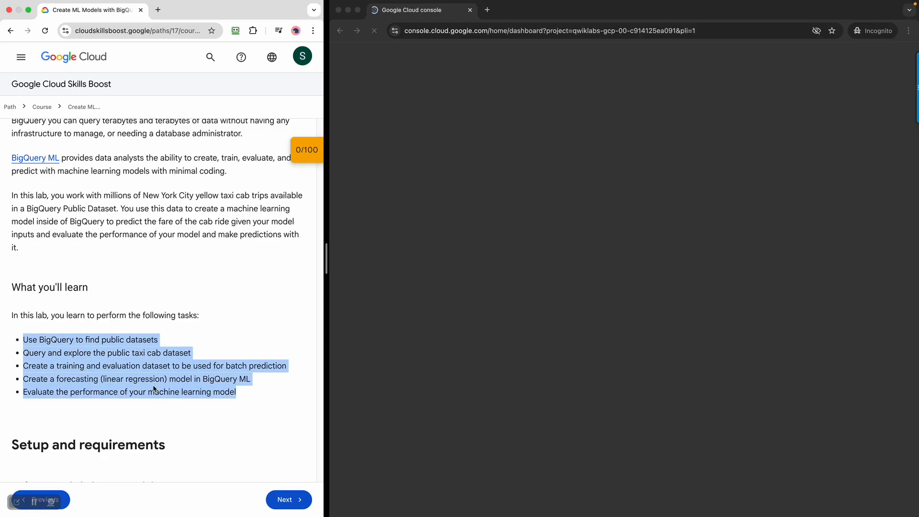
# Read the Setup and requirements section, including how to start the lab and sign in to the Google Cloud console.
pyautogui.scroll(-10, 201, 412)
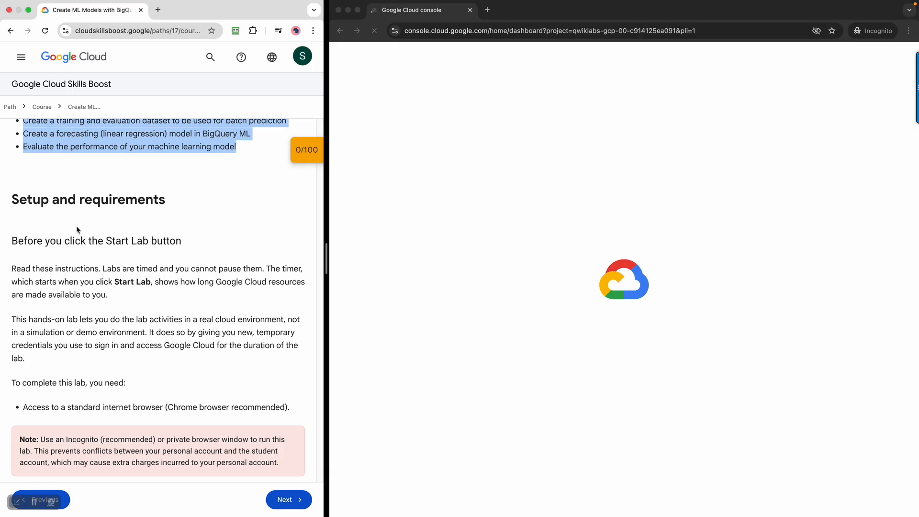
pyautogui.moveTo(54, 207); pyautogui.dragTo(166, 210)
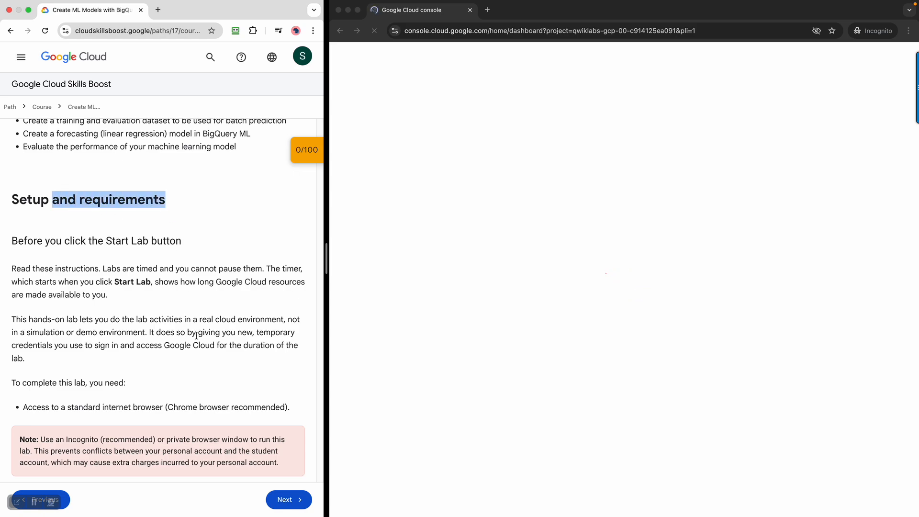
pyautogui.scroll(-1, 197, 336)
pyautogui.scroll(-7, 197, 336)
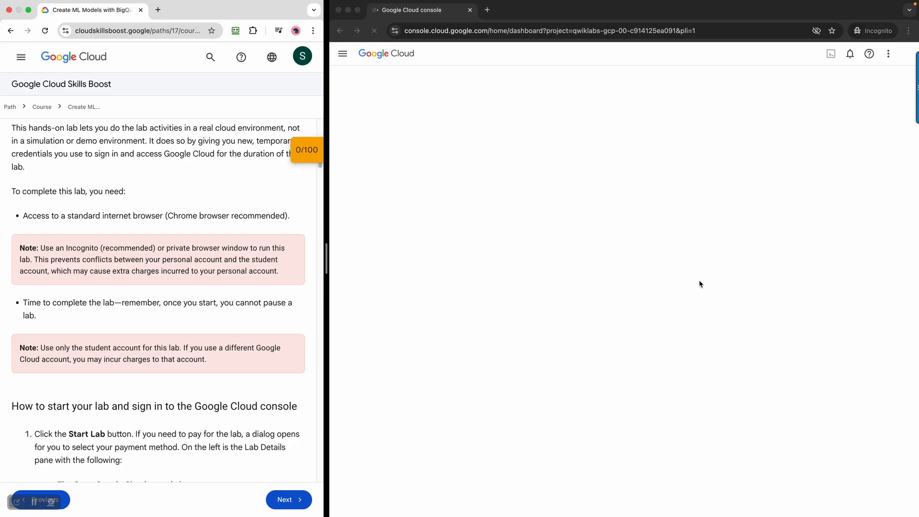
pyautogui.scroll(-9, 226, 275)
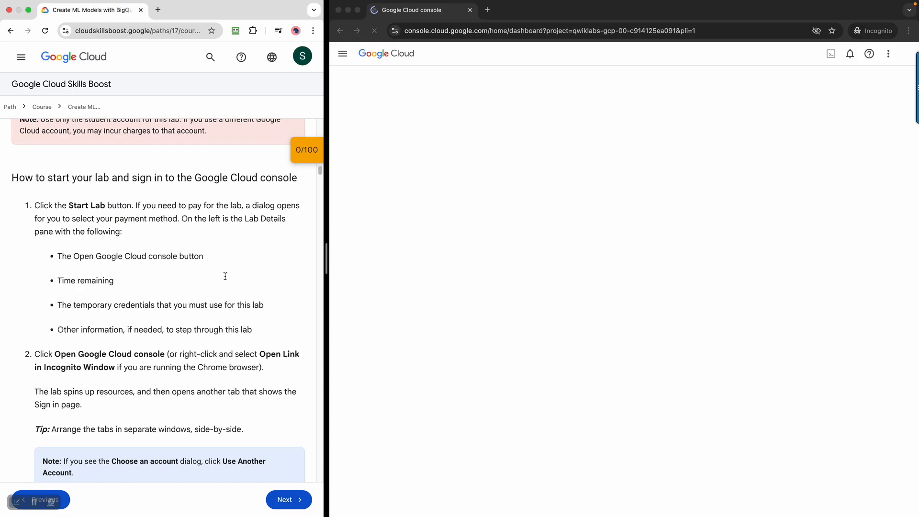
pyautogui.scroll(-9, 126, 284)
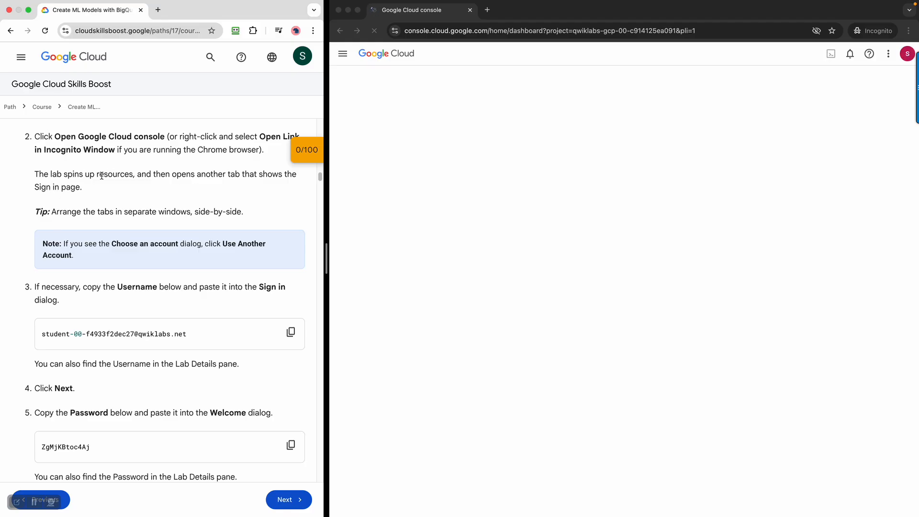
pyautogui.scroll(-8, 144, 216)
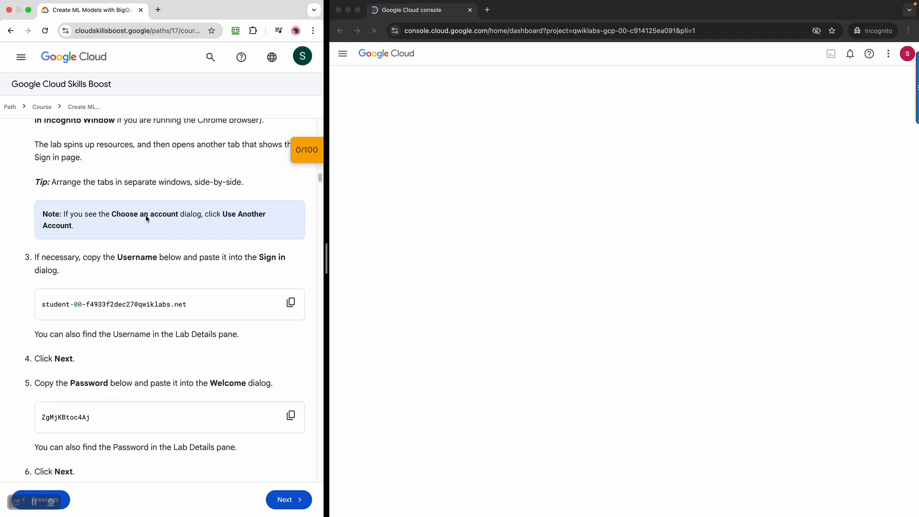
pyautogui.scroll(-1, 176, 252)
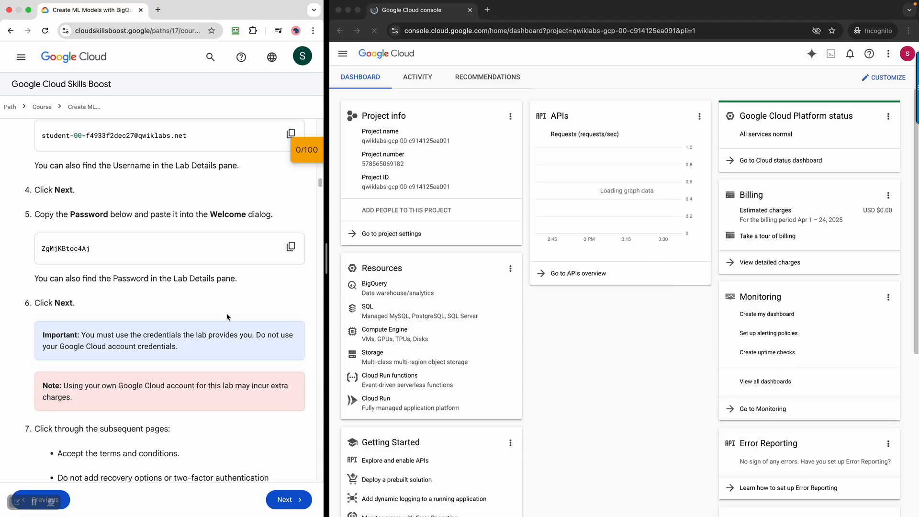
pyautogui.scroll(-2, 209, 293)
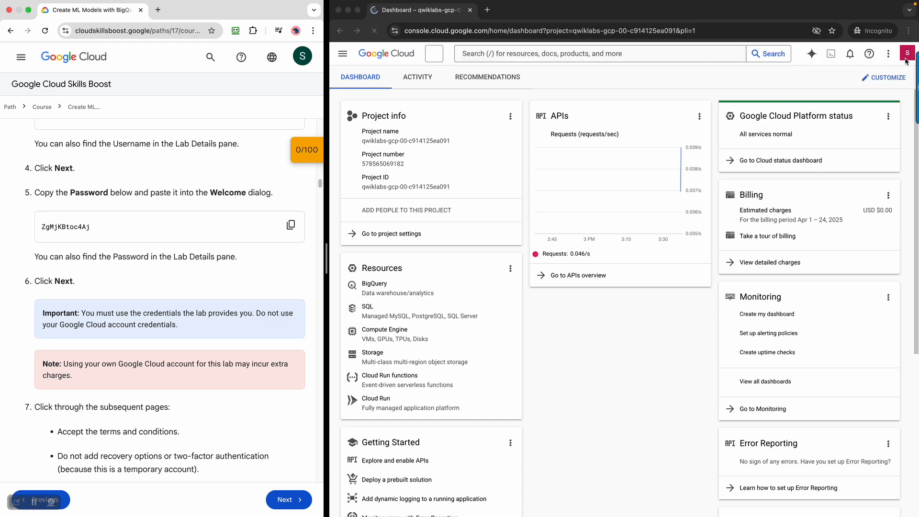
# Check which account is signed in to the Google Cloud console.
pyautogui.moveTo(908, 58)
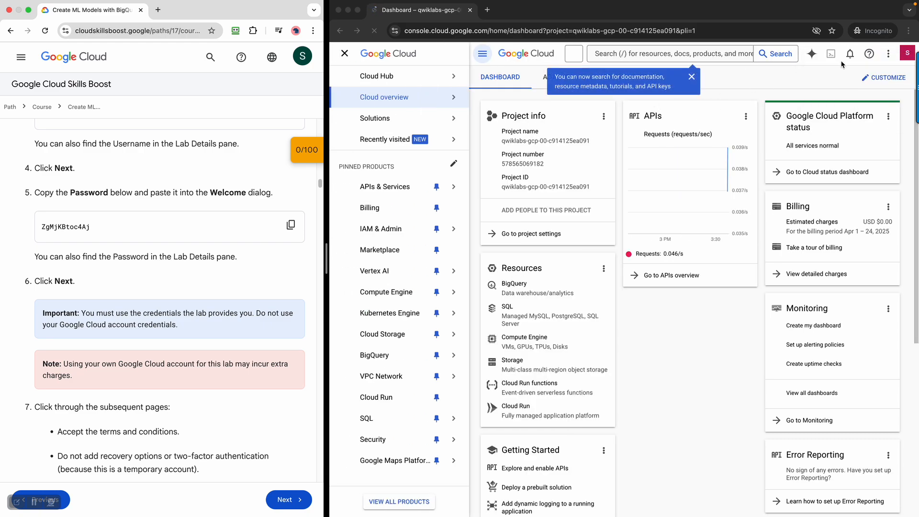
pyautogui.click(902, 50)
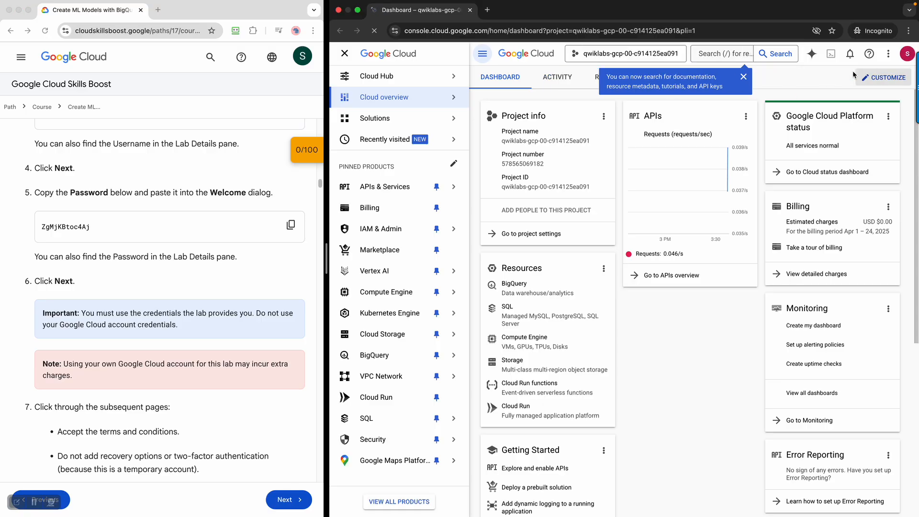
pyautogui.click(905, 57)
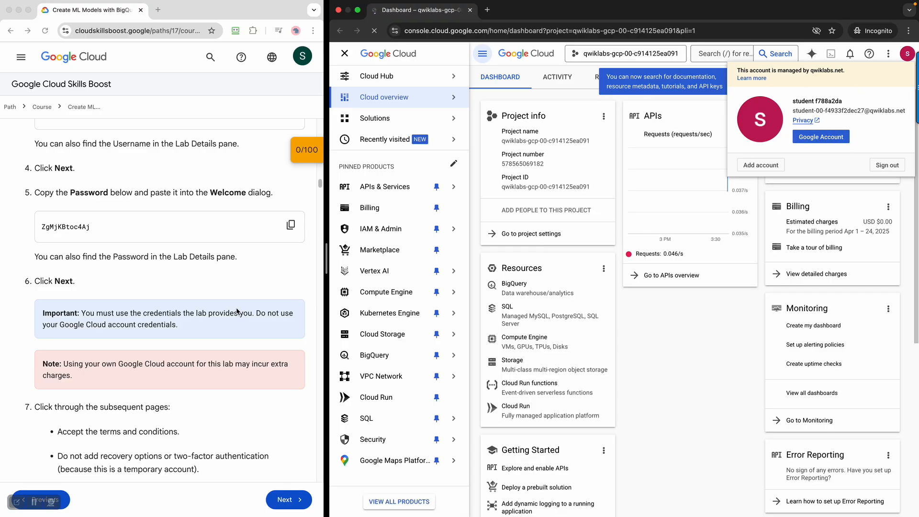
# Follow the lab's Open the BigQuery console instructions and open BigQuery in the lab project.
pyautogui.scroll(-5, 237, 311)
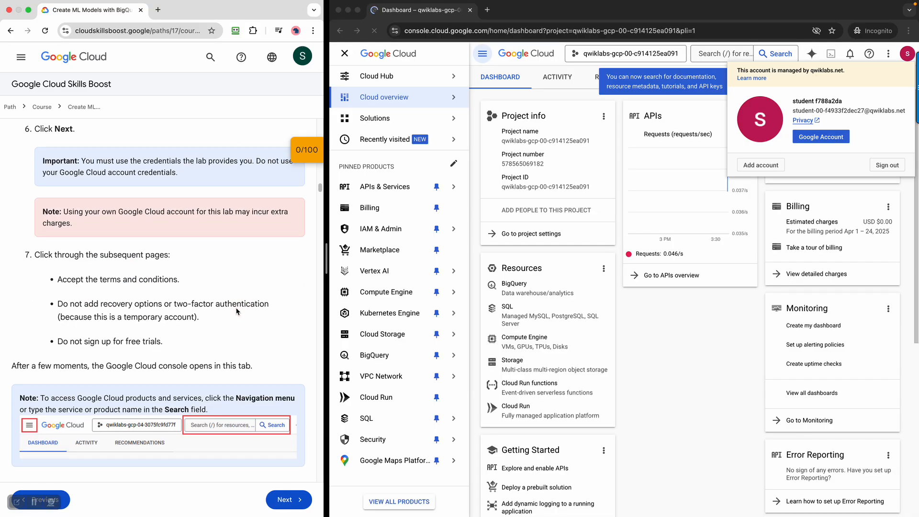
pyautogui.scroll(-8, 236, 308)
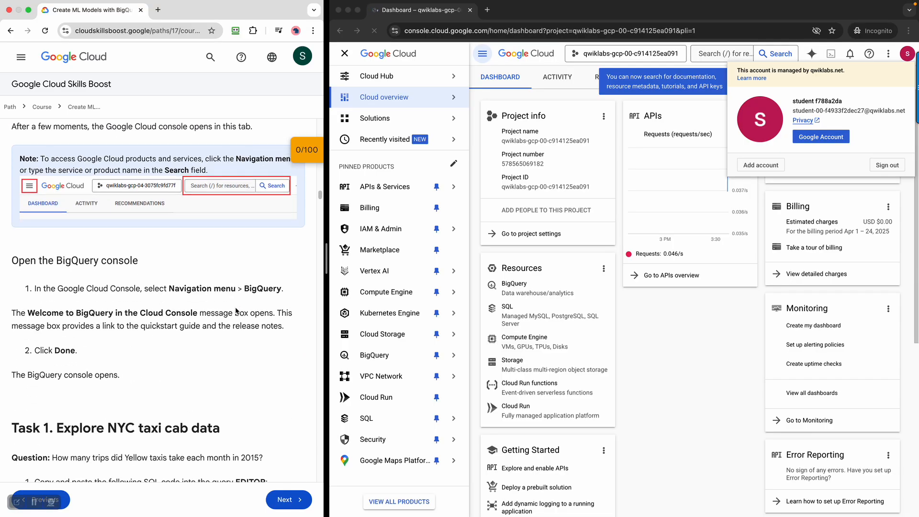
pyautogui.moveTo(176, 265); pyautogui.dragTo(274, 264)
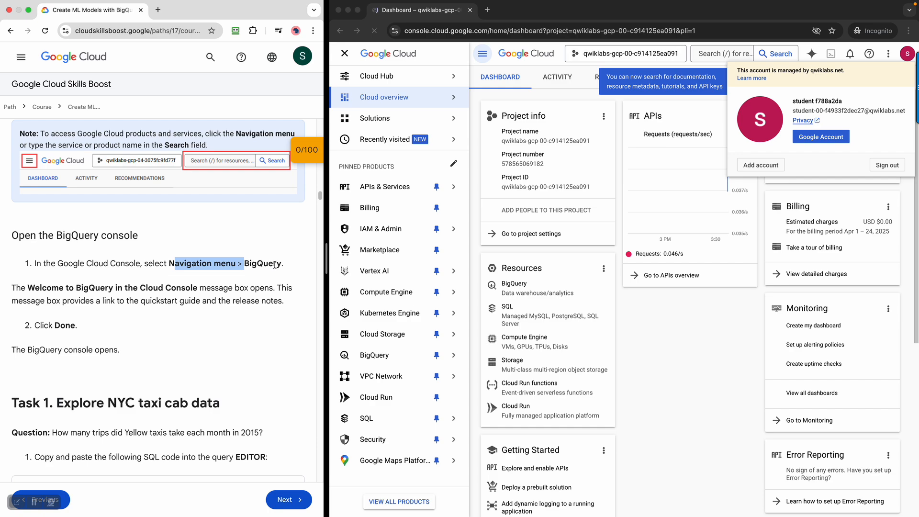
pyautogui.click(379, 362)
pyautogui.moveTo(380, 360)
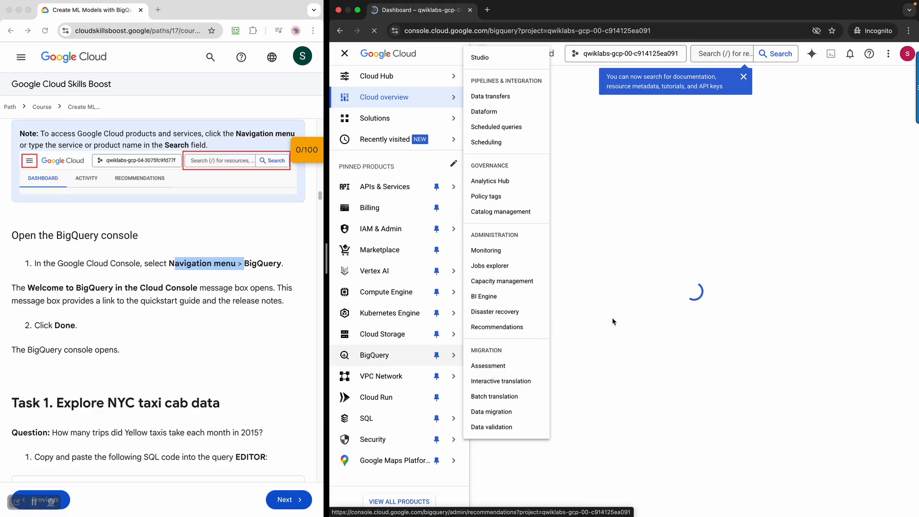
# Locate the Task 1 SQL query on monthly Yellow taxi trips in 2015 in the lab instructions.
pyautogui.scroll(-10, 127, 329)
pyautogui.scroll(5, 127, 329)
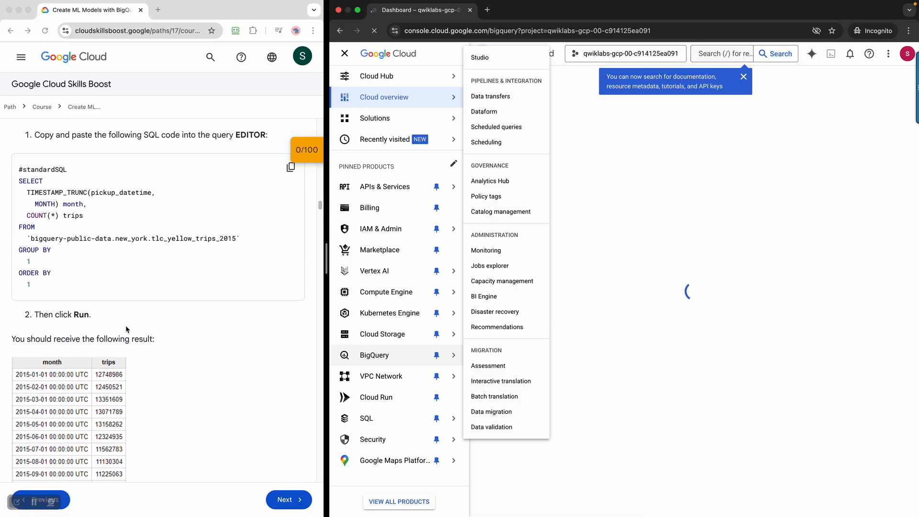
pyautogui.scroll(-1, 127, 329)
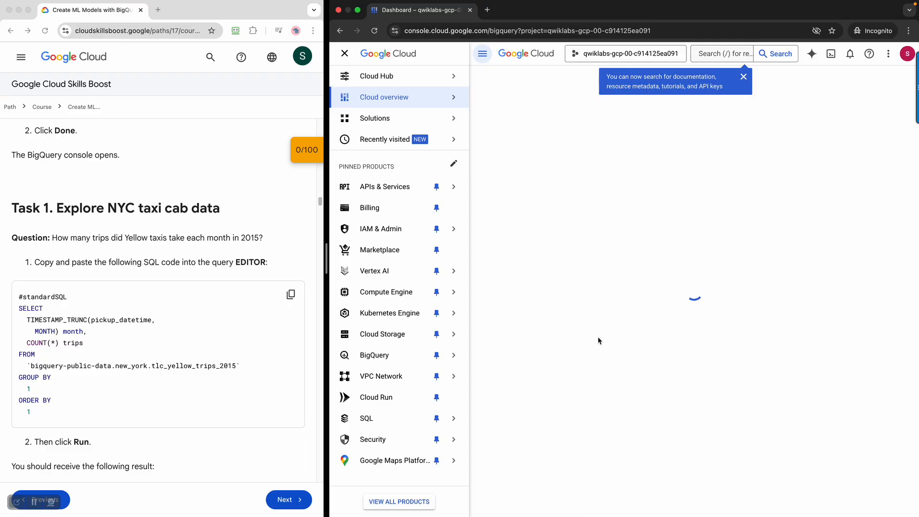
pyautogui.moveTo(383, 287)
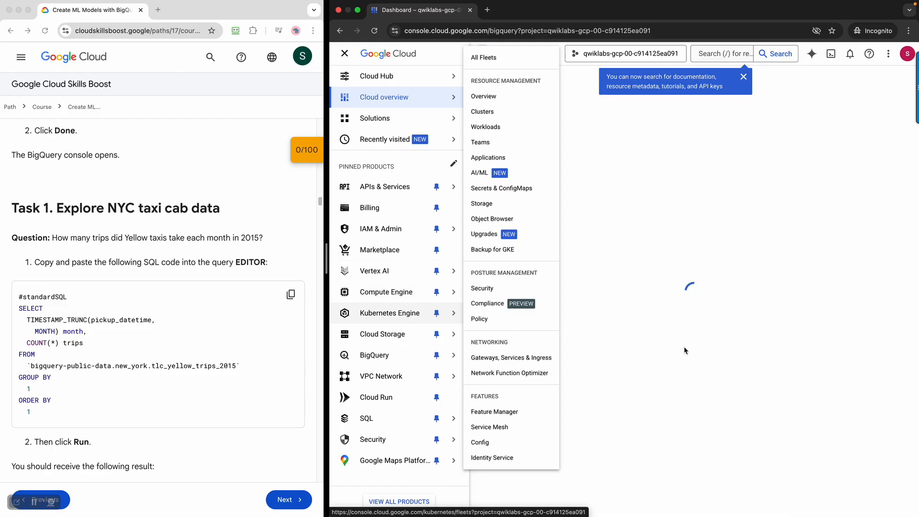
# Dismiss the search tip, open BigQuery Studio and switch to the blank untitled query.
pyautogui.click(744, 78)
pyautogui.moveTo(400, 363)
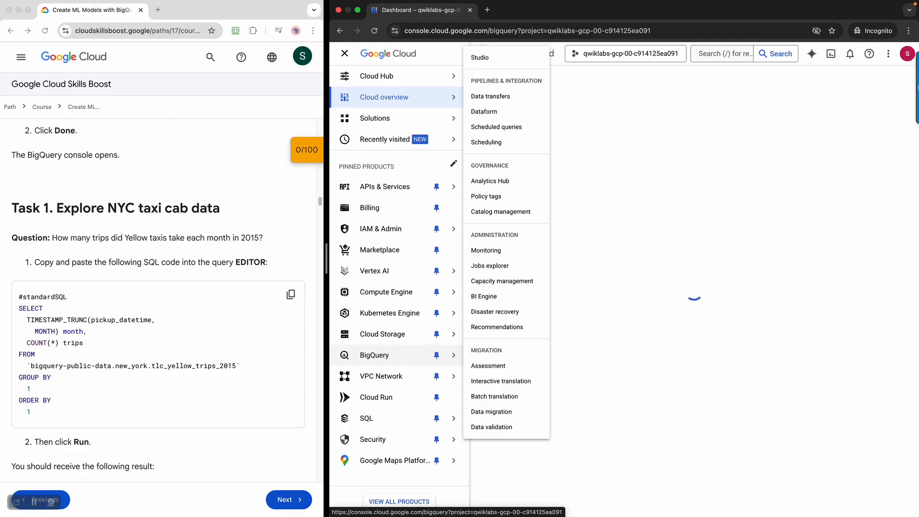
pyautogui.click(38, 504)
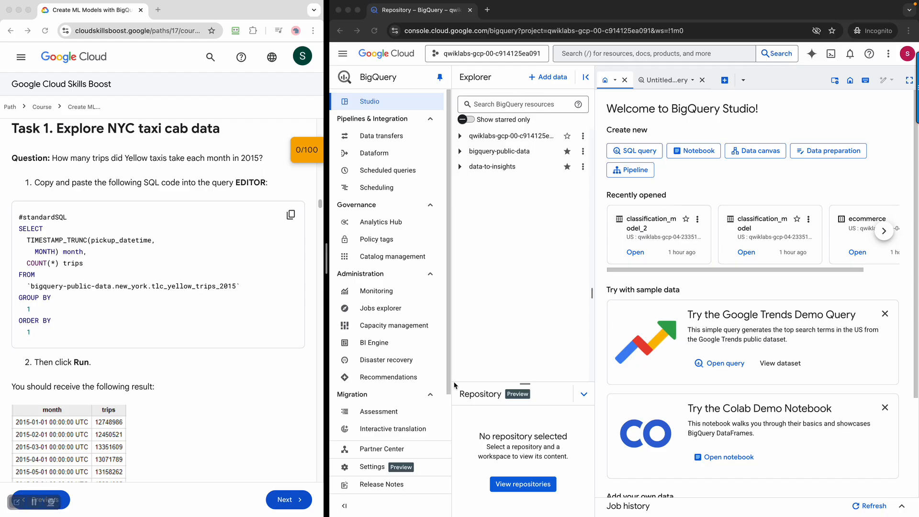
pyautogui.click(659, 80)
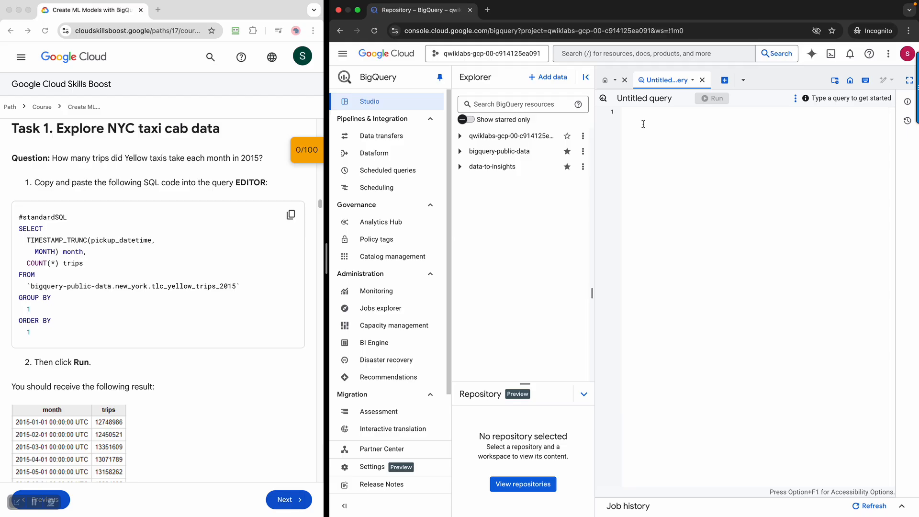
# Copy the Task 1 SQL counting monthly Yellow taxi trips in 2015 from the lab into the empty query and run it.
pyautogui.click(291, 218)
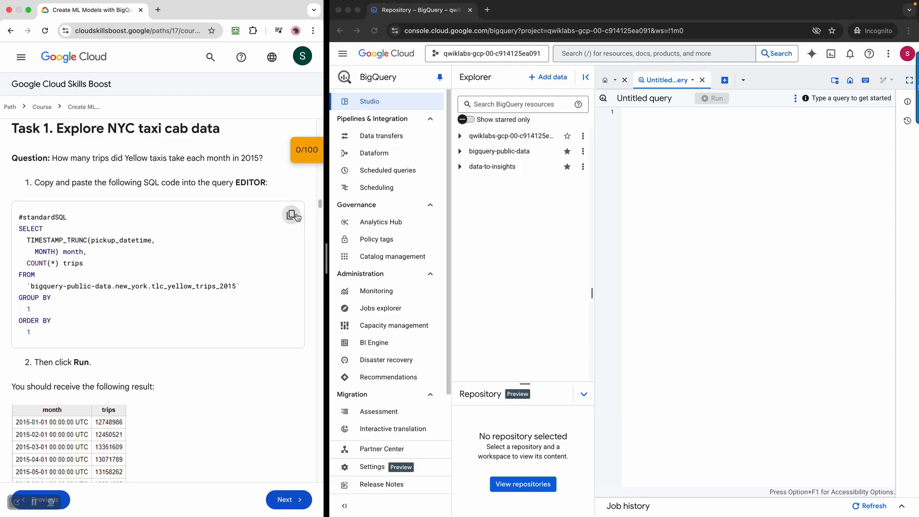
pyautogui.click(290, 218)
pyautogui.click(696, 196)
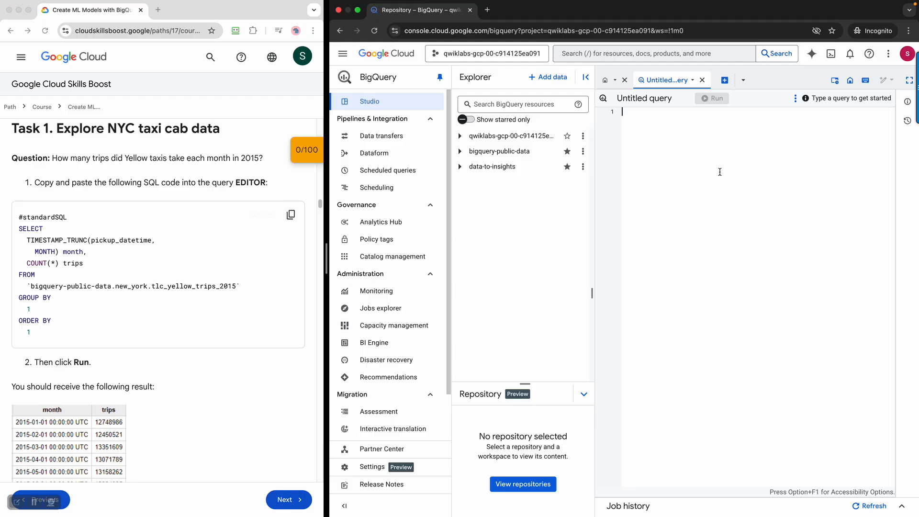
pyautogui.press('super+v')
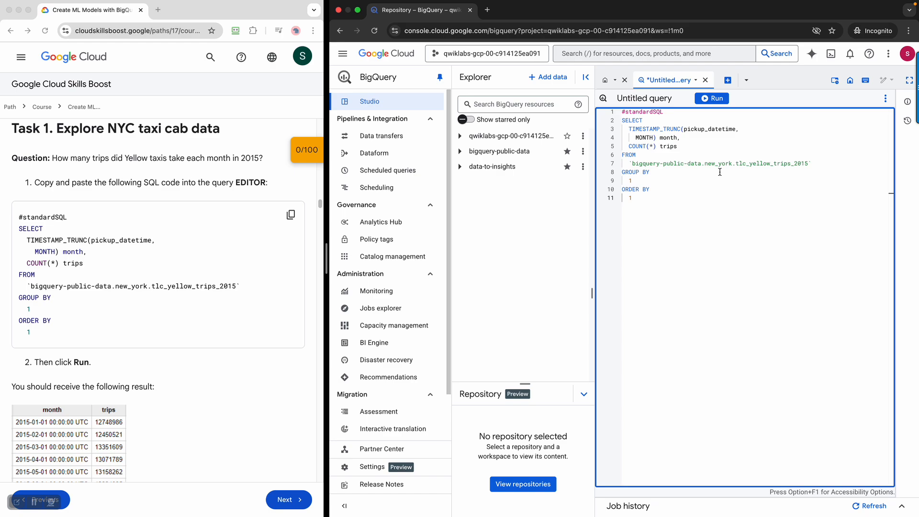
pyautogui.click(717, 102)
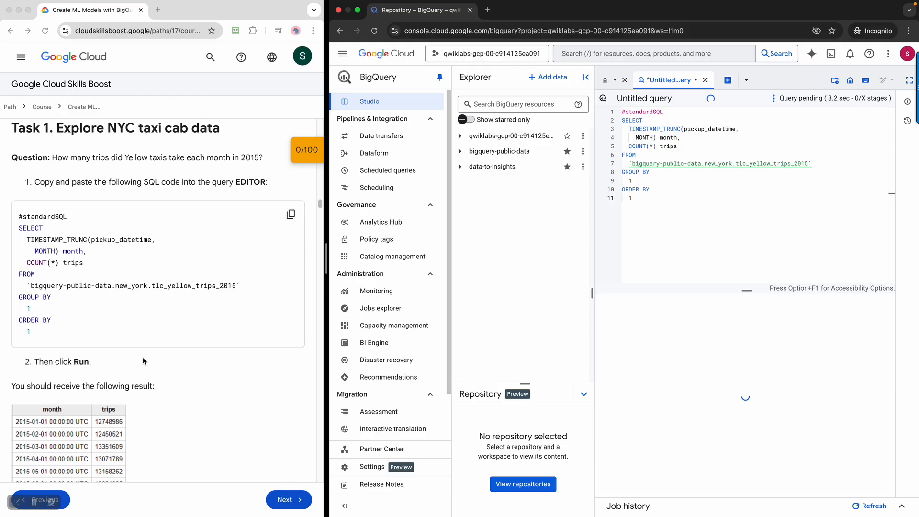
# Compare the monthly trip counts with the lab's expected table and check progress on "Calculate trips taken by Yellow taxi in each month of 2015".
pyautogui.scroll(-2, 143, 356)
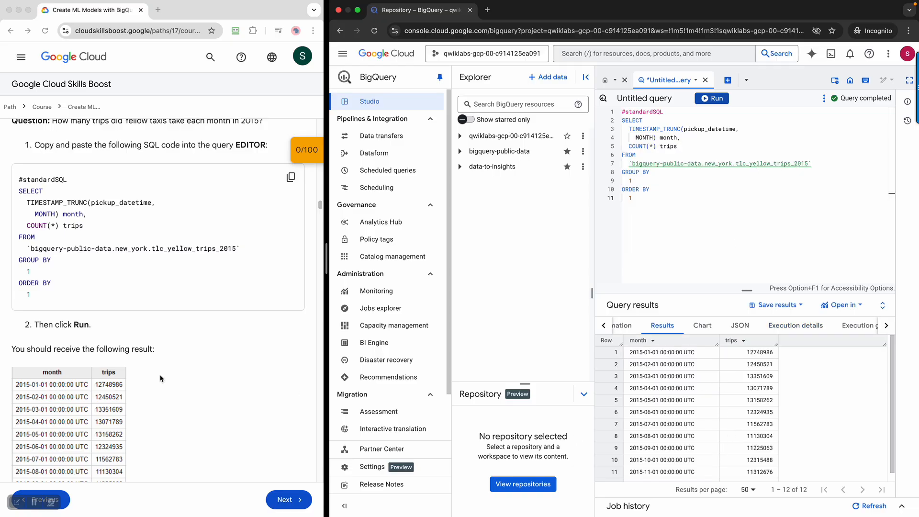
pyautogui.scroll(-5, 161, 379)
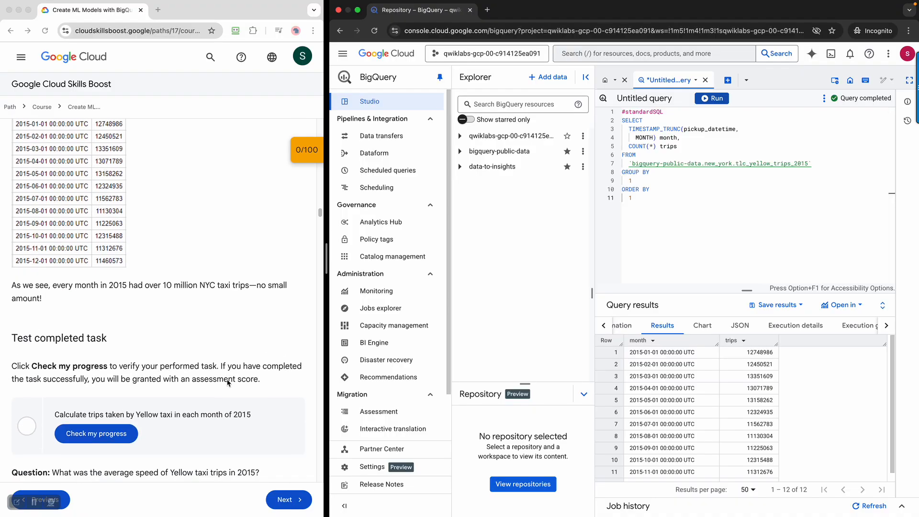
pyautogui.scroll(-1, 225, 383)
pyautogui.click(126, 416)
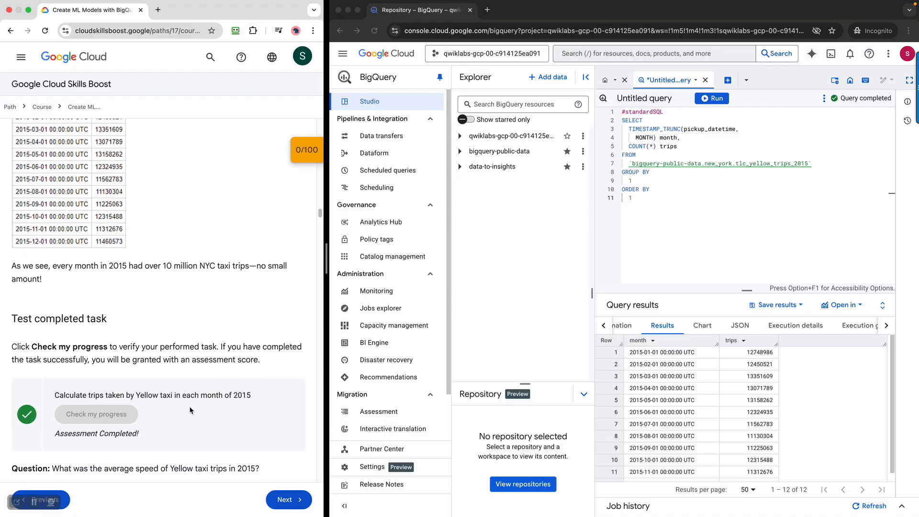
# Copy the lab's SQL query on the average speed of Yellow taxi trips in 2015.
pyautogui.scroll(-5, 191, 410)
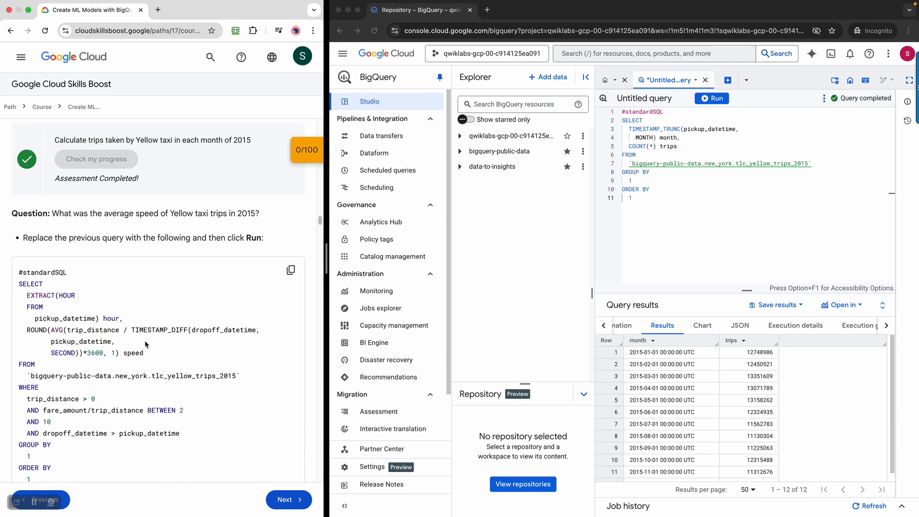
pyautogui.scroll(-1, 145, 337)
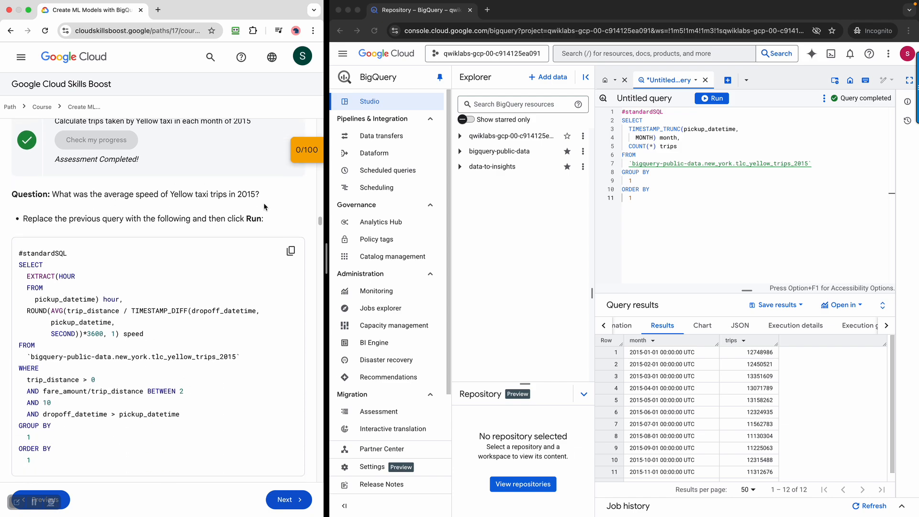
pyautogui.click(291, 251)
pyautogui.scroll(5, 253, 300)
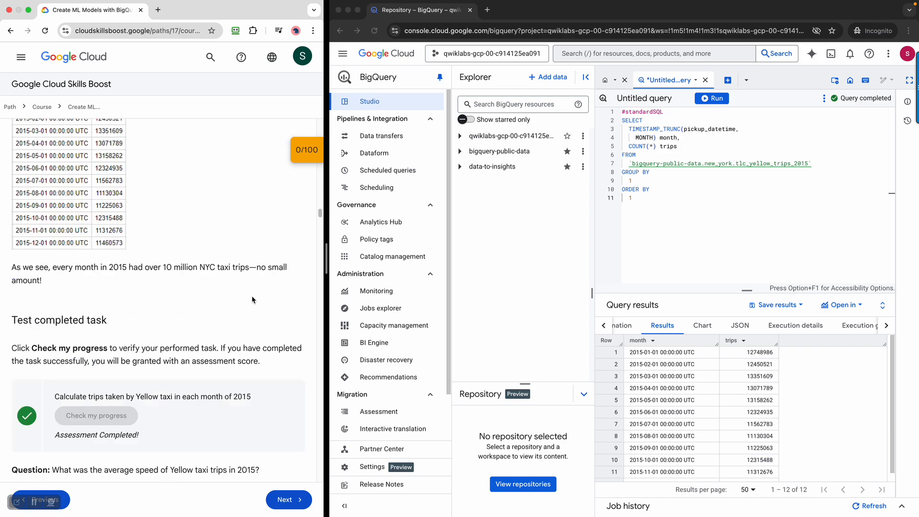
pyautogui.scroll(10, 253, 300)
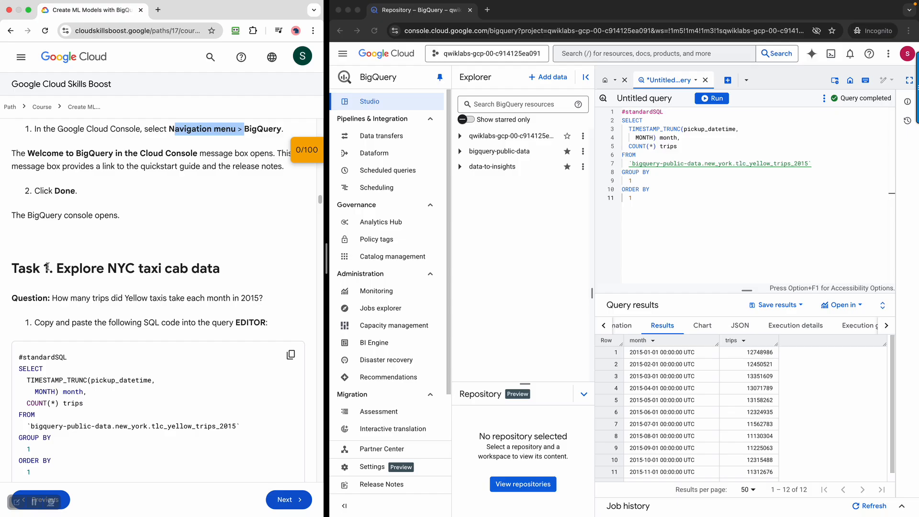
pyautogui.scroll(-7, 243, 370)
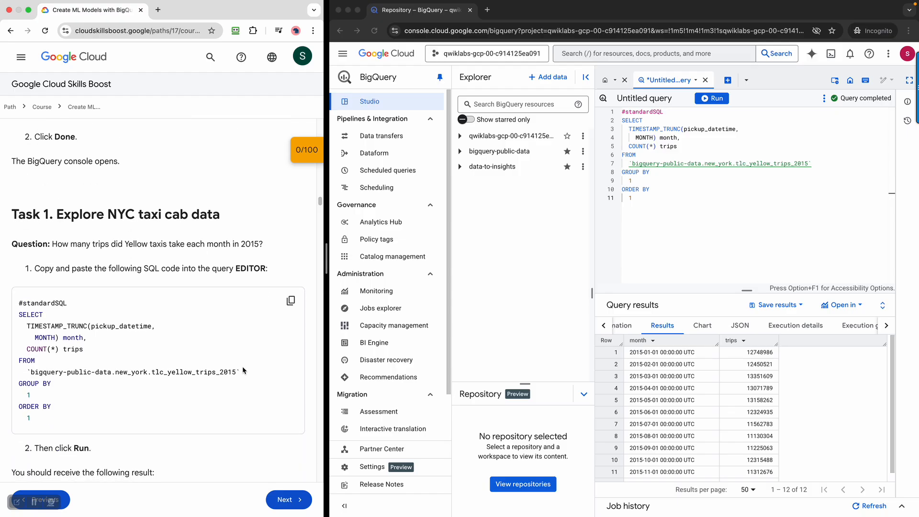
pyautogui.scroll(-10, 243, 370)
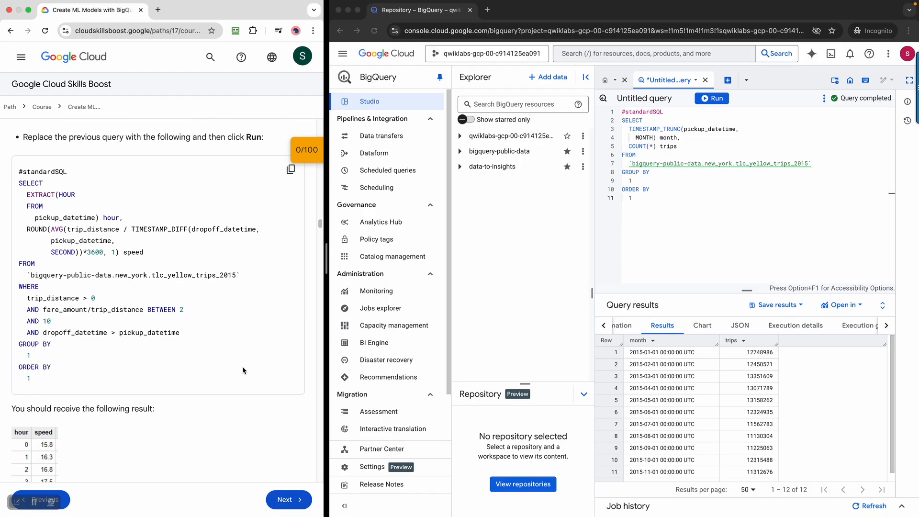
pyautogui.scroll(5, 243, 370)
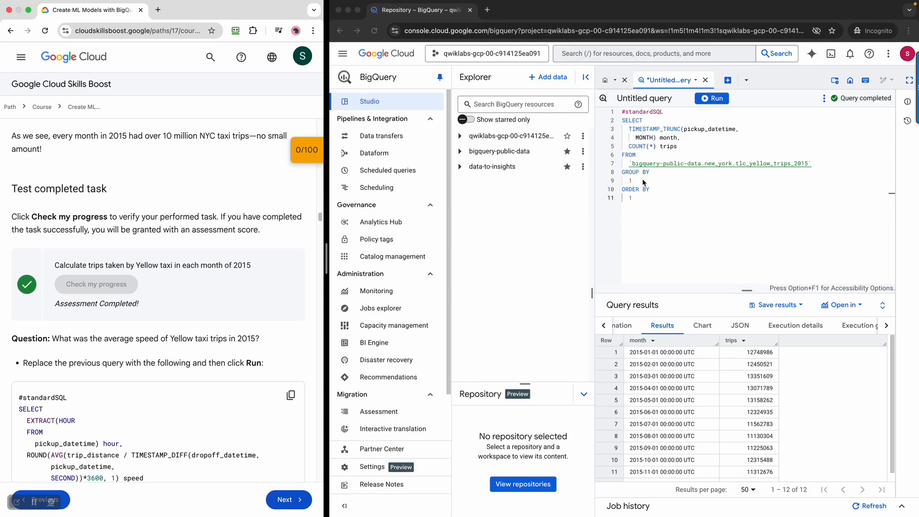
pyautogui.scroll(-5, 223, 295)
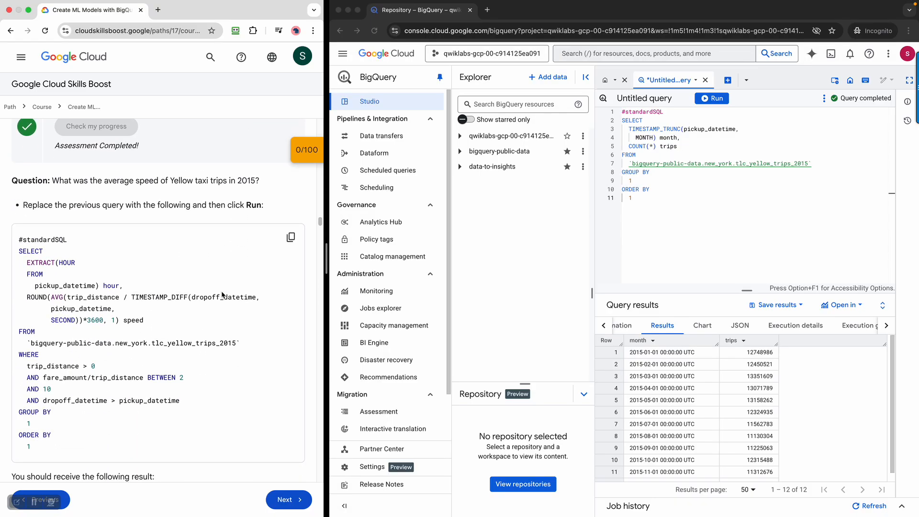
# Replace the entire monthly trips query with the copied average speed query and run it.
pyautogui.click(716, 222)
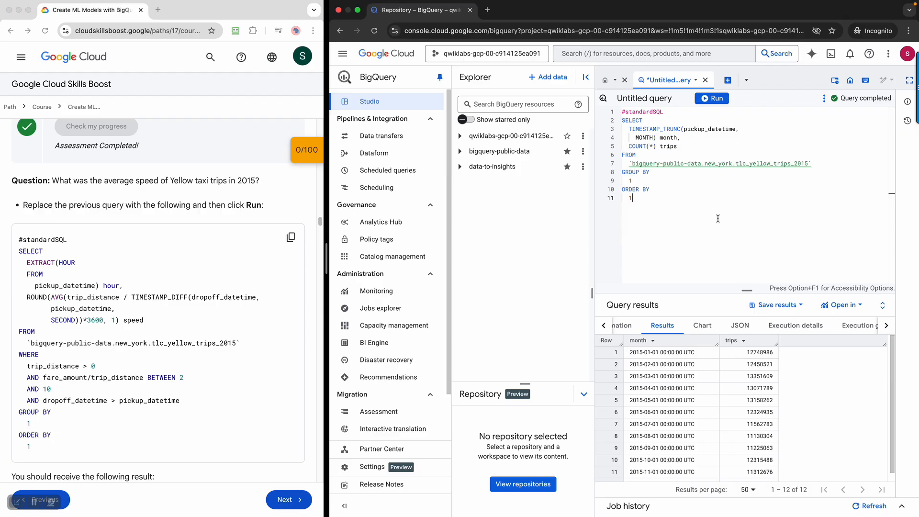
pyautogui.press('super+a')
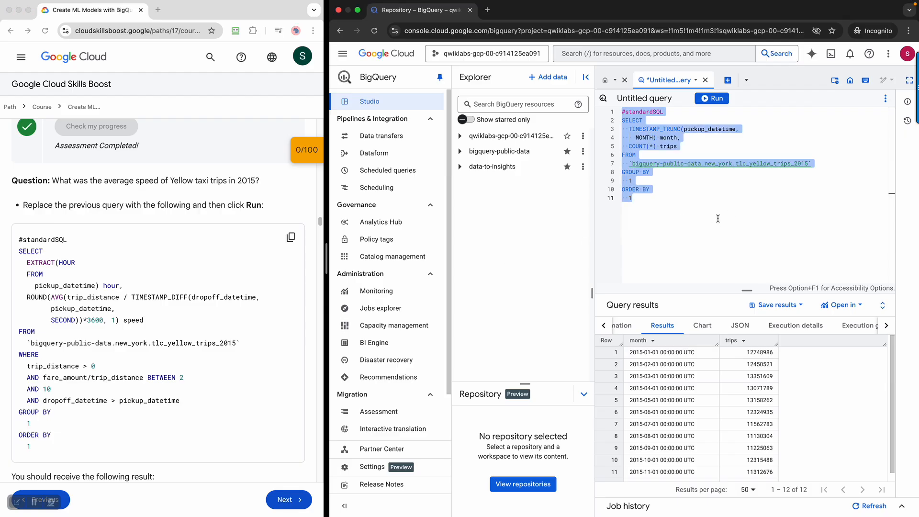
pyautogui.press('super+v')
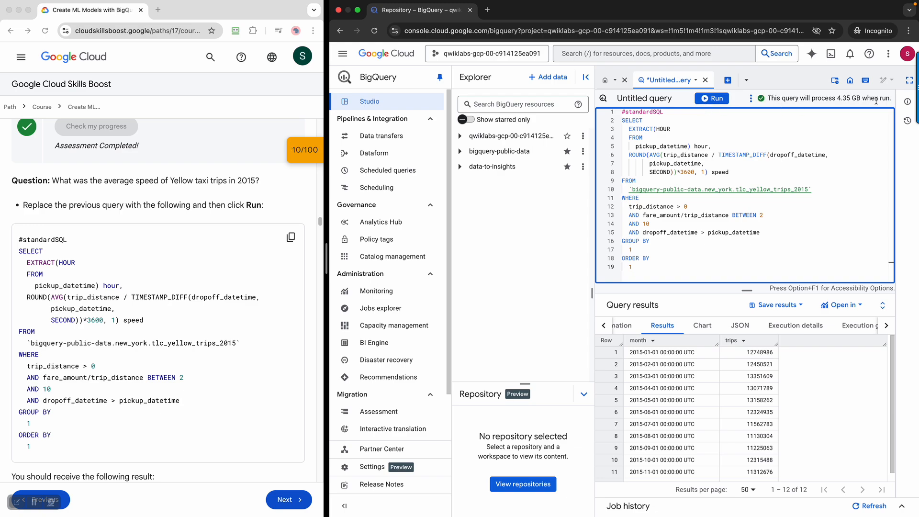
pyautogui.click(721, 99)
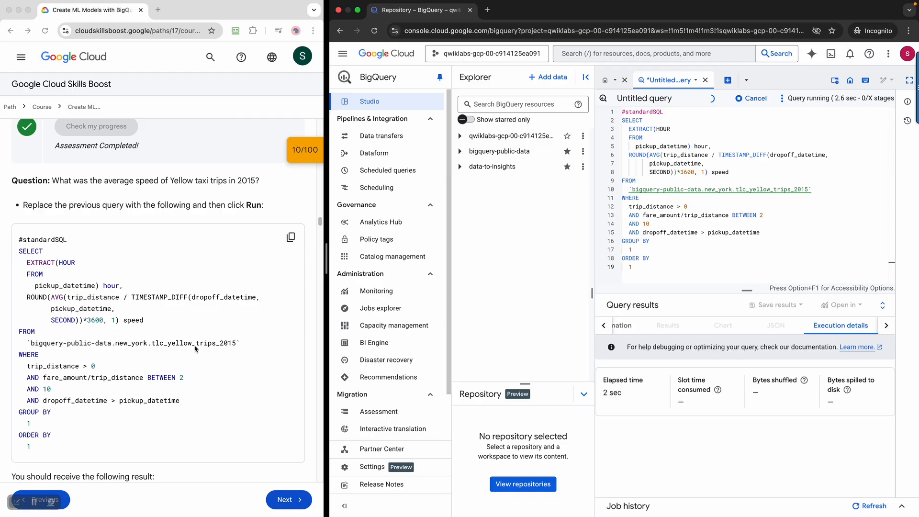
# Compare the hourly average speed results with the lab's expected result table.
pyautogui.scroll(-1, 185, 343)
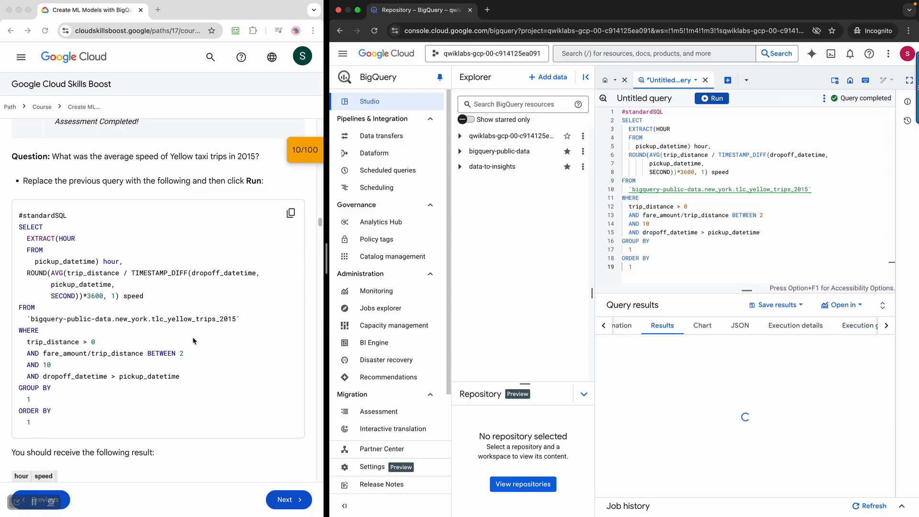
pyautogui.scroll(-5, 192, 337)
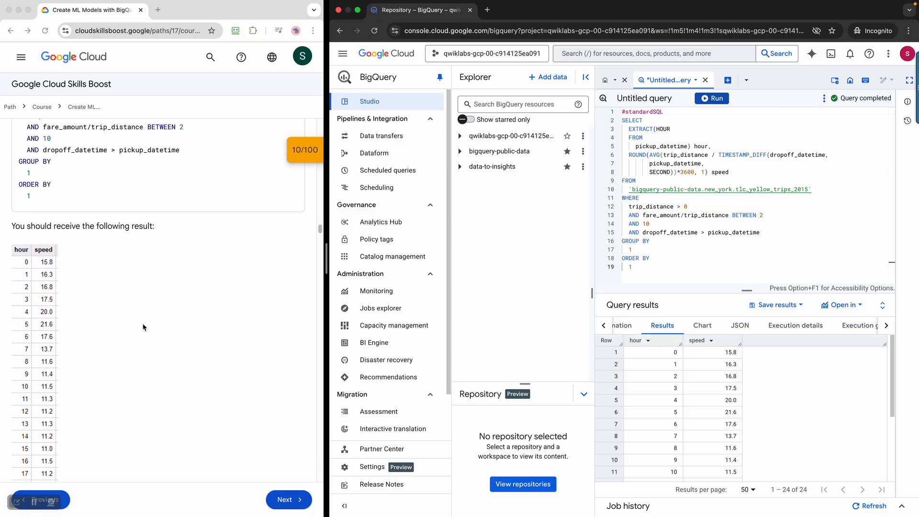
pyautogui.scroll(-1, 146, 316)
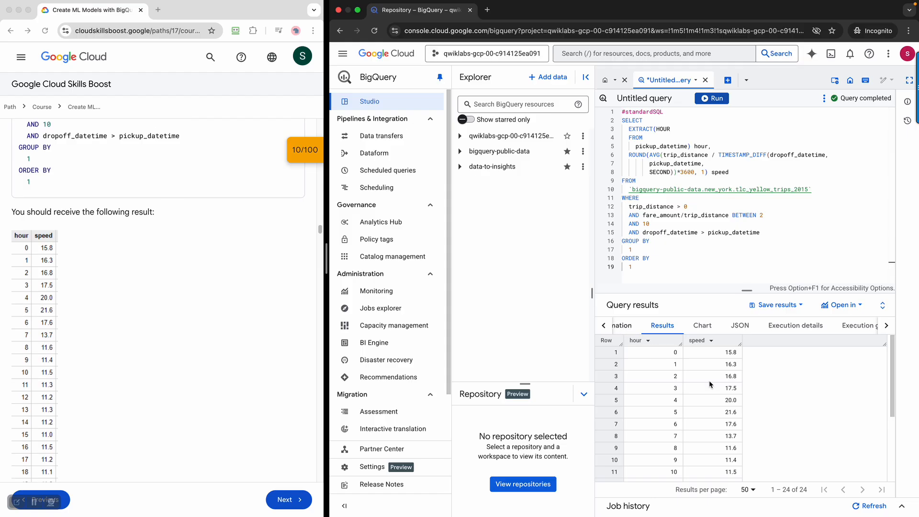
pyautogui.scroll(-5, 751, 403)
pyautogui.scroll(-5, 150, 330)
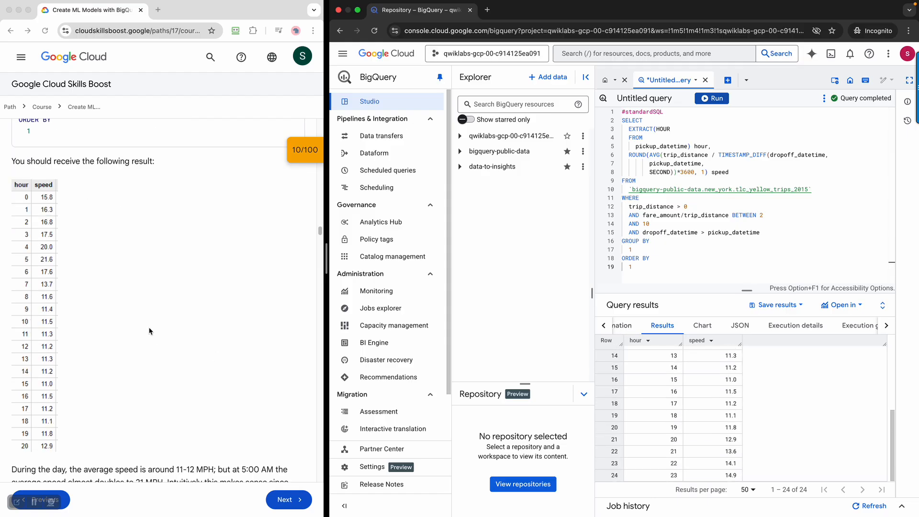
# Read the lab's explanation of the hourly speeds and check progress on "Calculate the average speed of Yellow taxi trips in 2015".
pyautogui.scroll(-1, 150, 330)
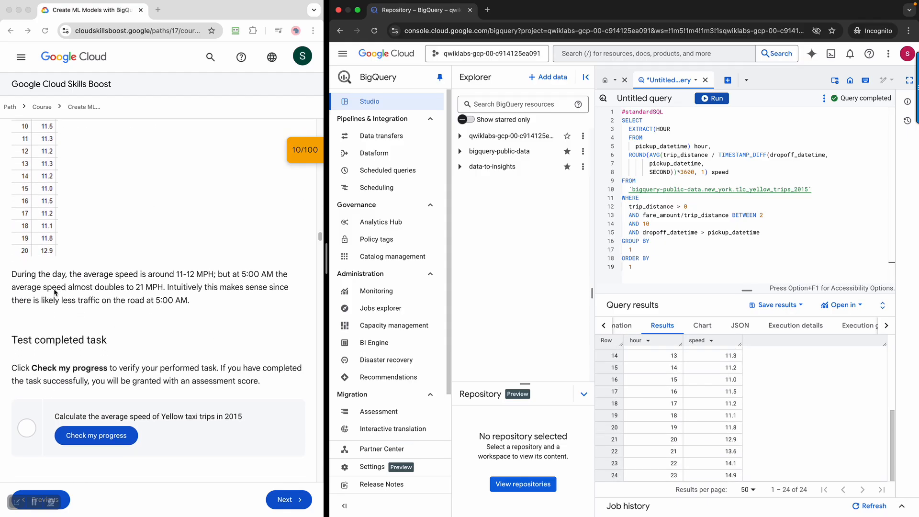
pyautogui.click(37, 279)
pyautogui.moveTo(33, 274); pyautogui.dragTo(277, 301)
pyautogui.click(276, 303)
pyautogui.scroll(-3, 270, 311)
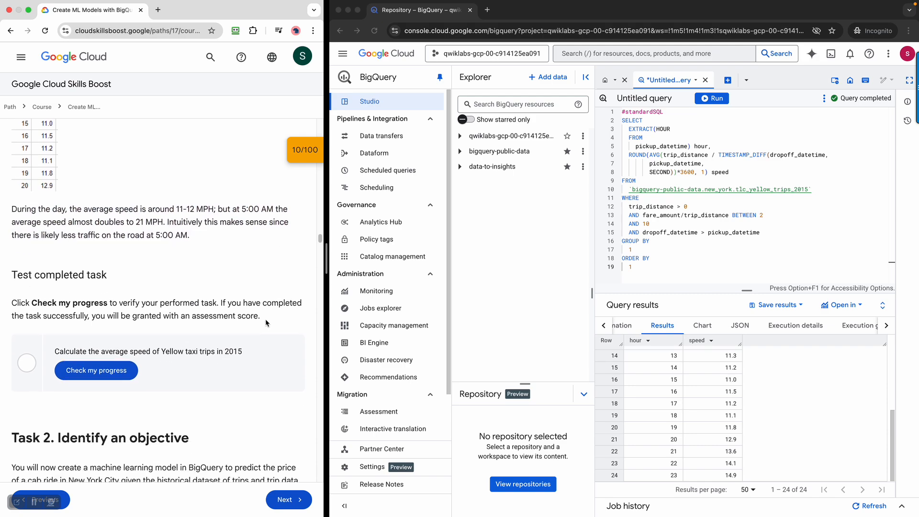
pyautogui.click(96, 370)
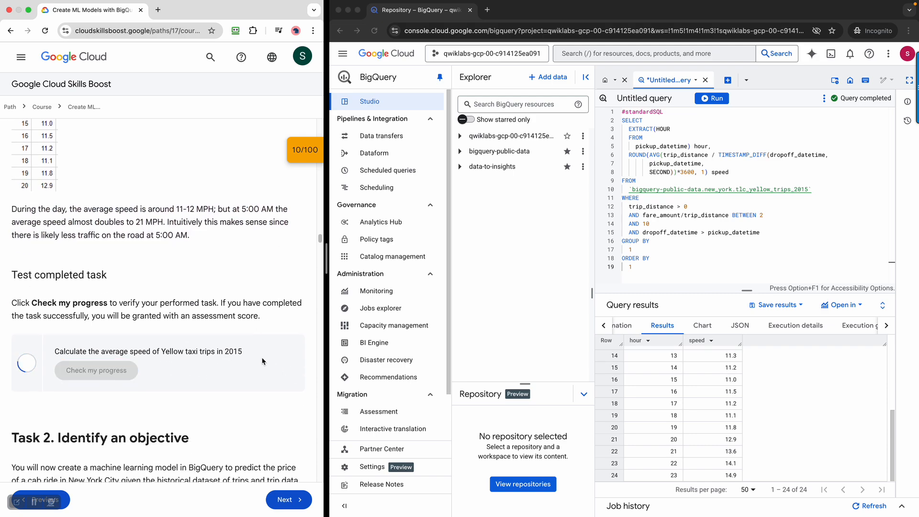
# Read the Task 2 objective about predicting the price of a New York City cab ride.
pyautogui.scroll(-5, 248, 358)
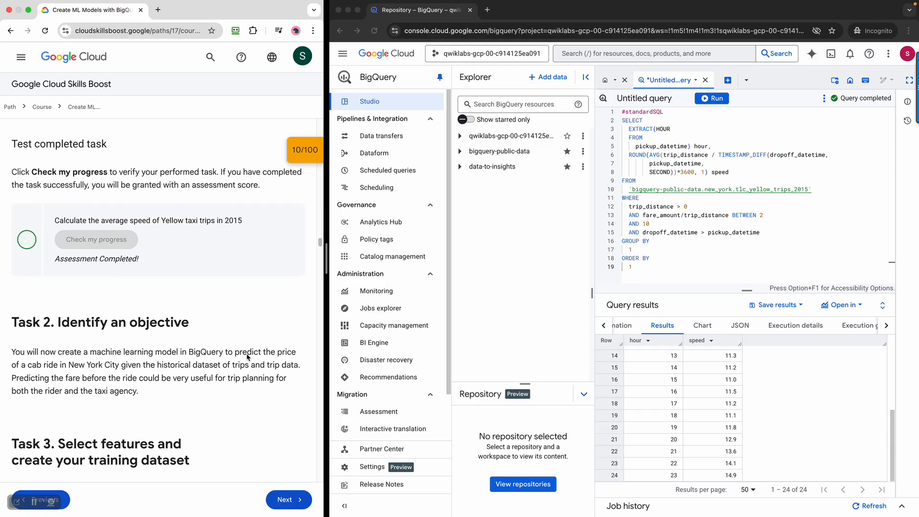
pyautogui.scroll(-3, 244, 355)
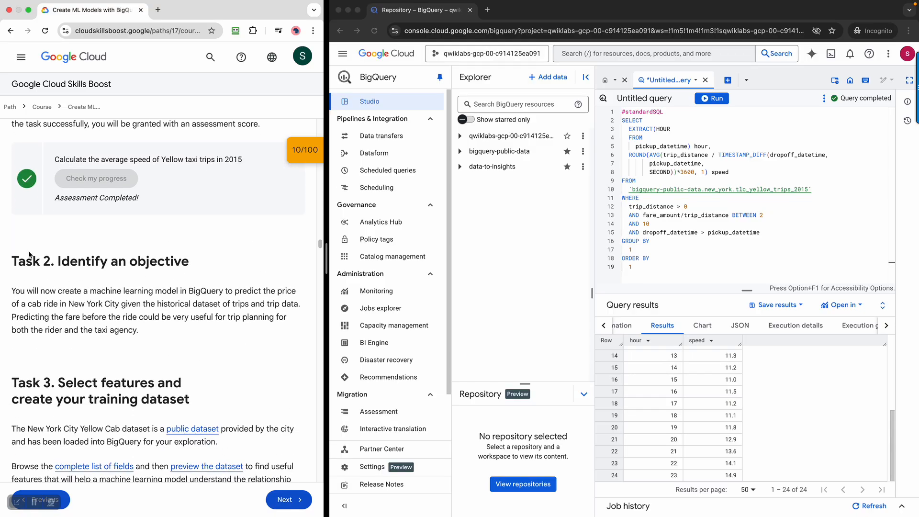
pyautogui.moveTo(29, 254); pyautogui.dragTo(190, 337)
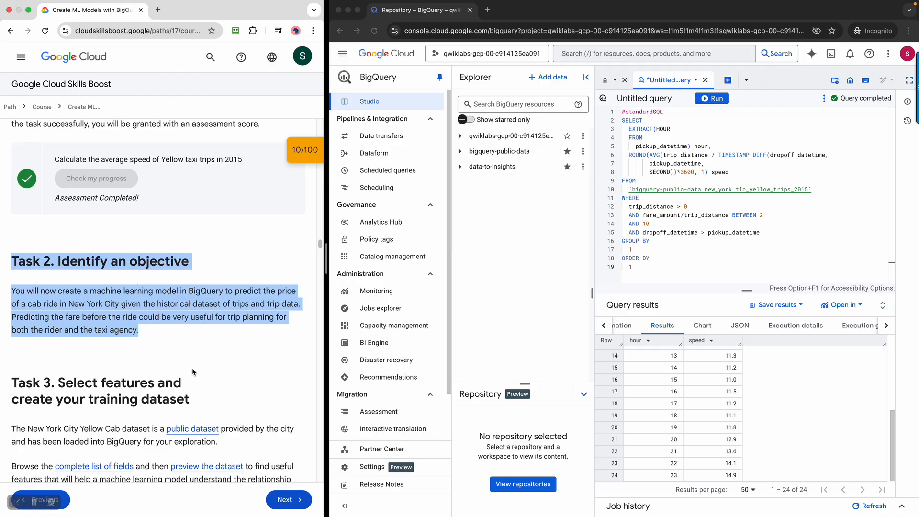
# Read the start of Task 3 and open its "public dataset" link in an incognito window.
pyautogui.scroll(-10, 193, 372)
pyautogui.scroll(1, 192, 371)
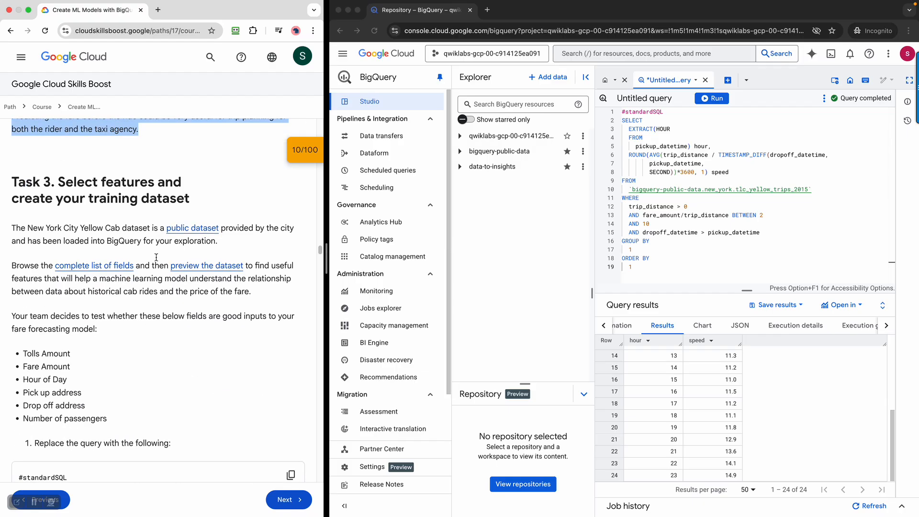
pyautogui.click(99, 228)
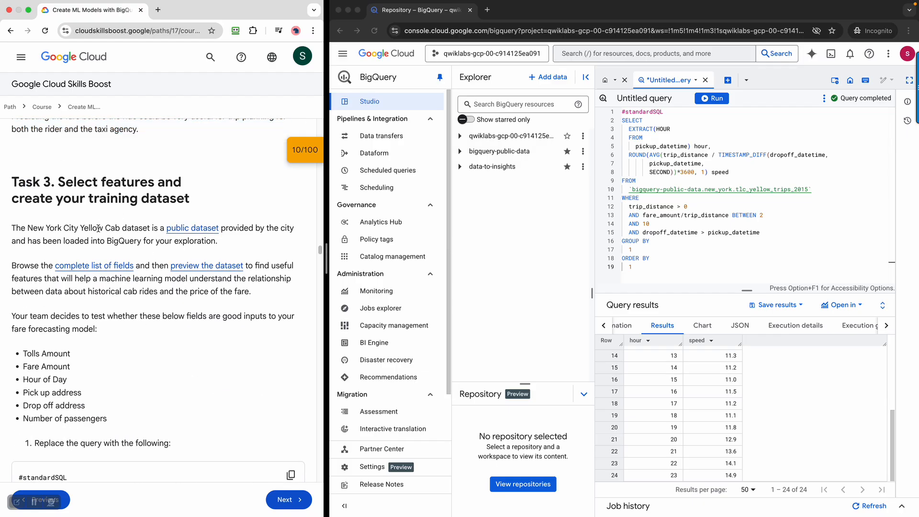
pyautogui.rightClick(206, 230)
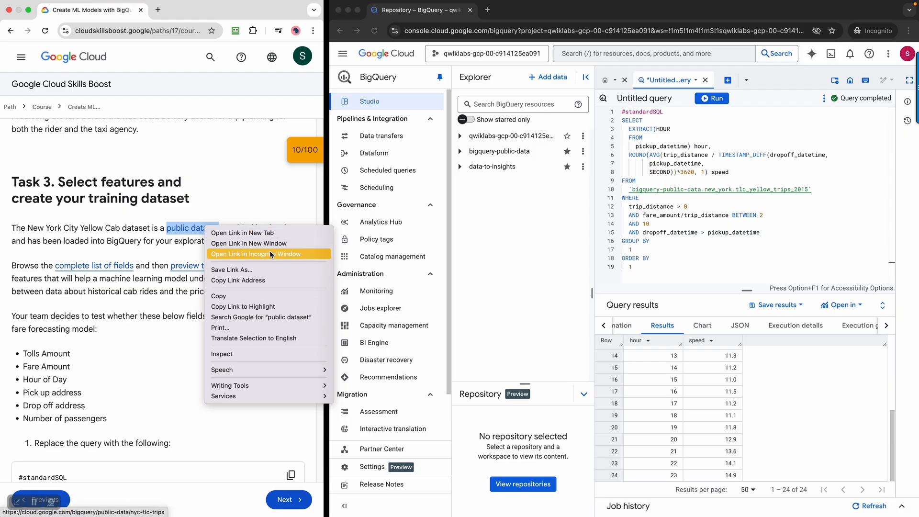
pyautogui.click(270, 254)
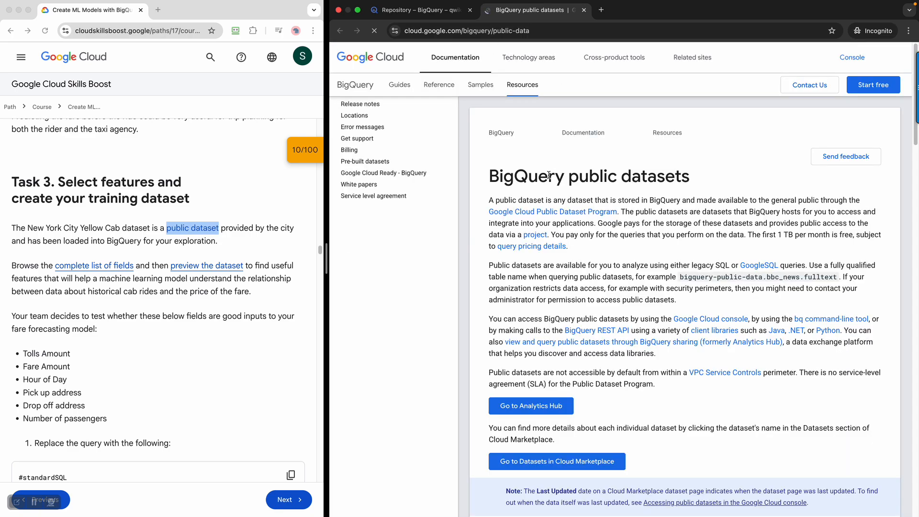
# Open the "complete list of fields" link in an incognito window to show the new_york_taxi_trips dataset.
pyautogui.rightClick(81, 266)
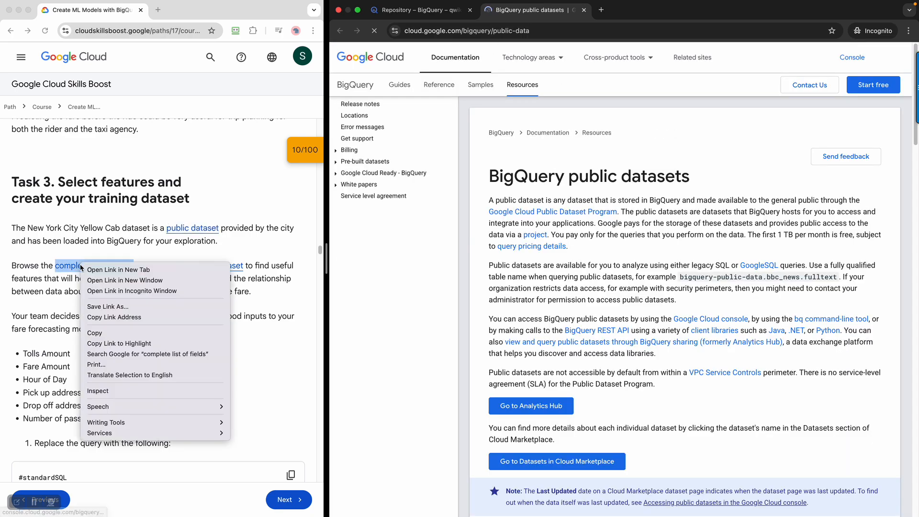
pyautogui.click(128, 291)
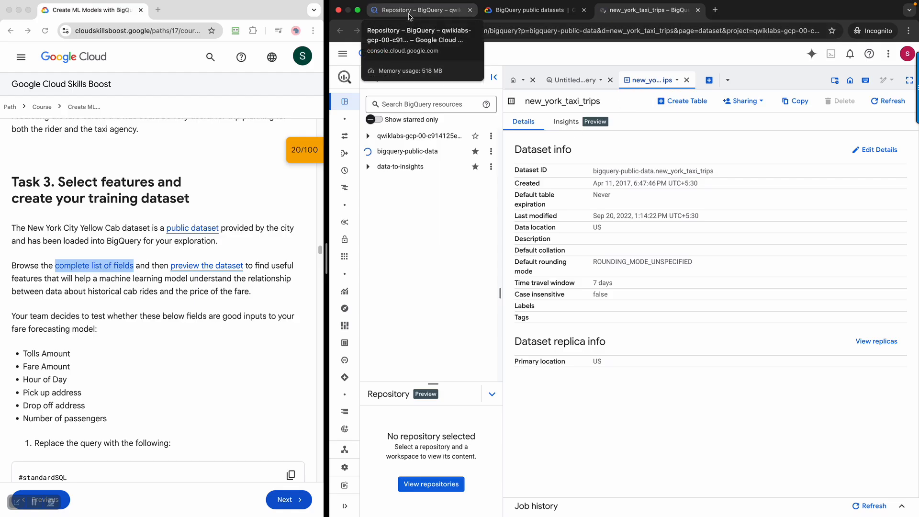
pyautogui.click(410, 14)
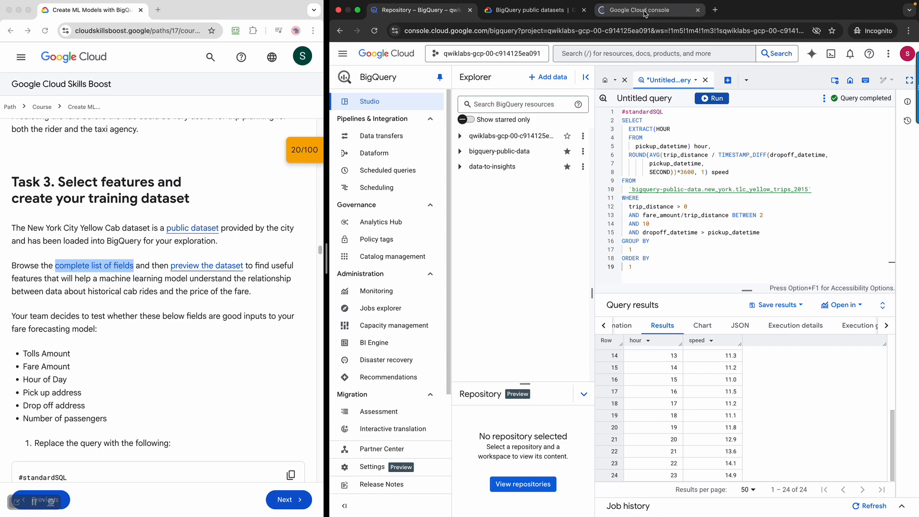
pyautogui.click(664, 10)
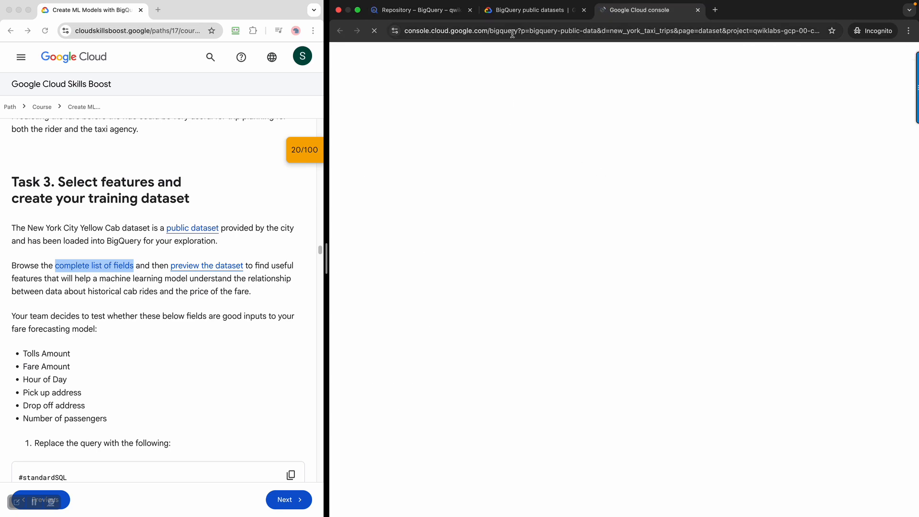
pyautogui.click(433, 17)
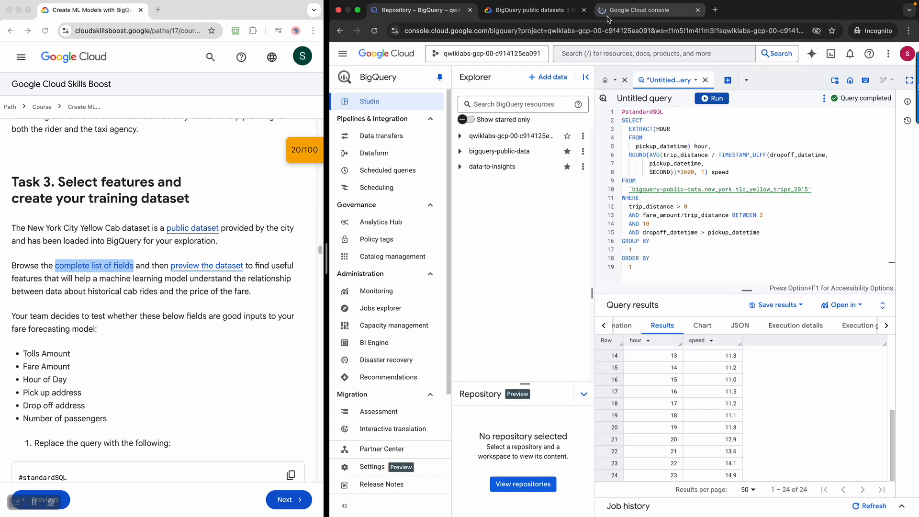
pyautogui.click(654, 14)
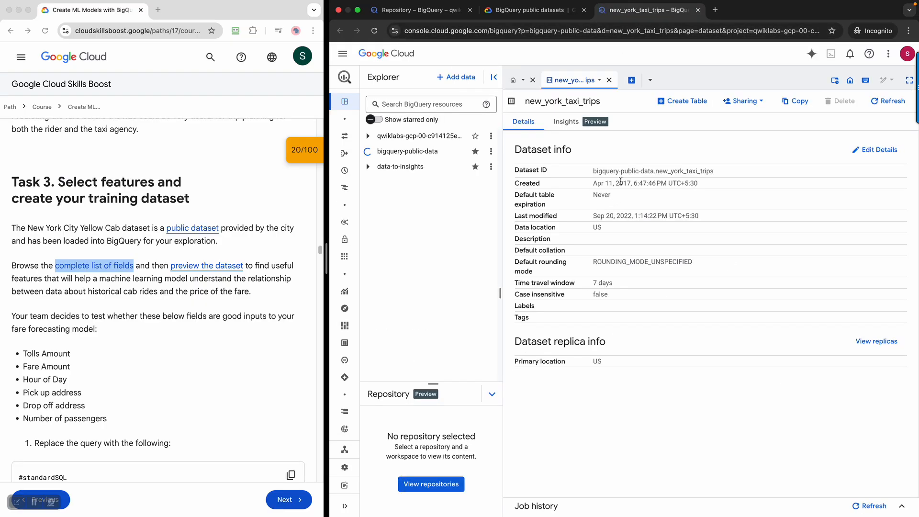
# Examine the new_york_taxi_trips dataset ID and browse the datasets under bigquery-public-data, expanding that project in the query session as well.
pyautogui.moveTo(594, 171); pyautogui.dragTo(660, 170)
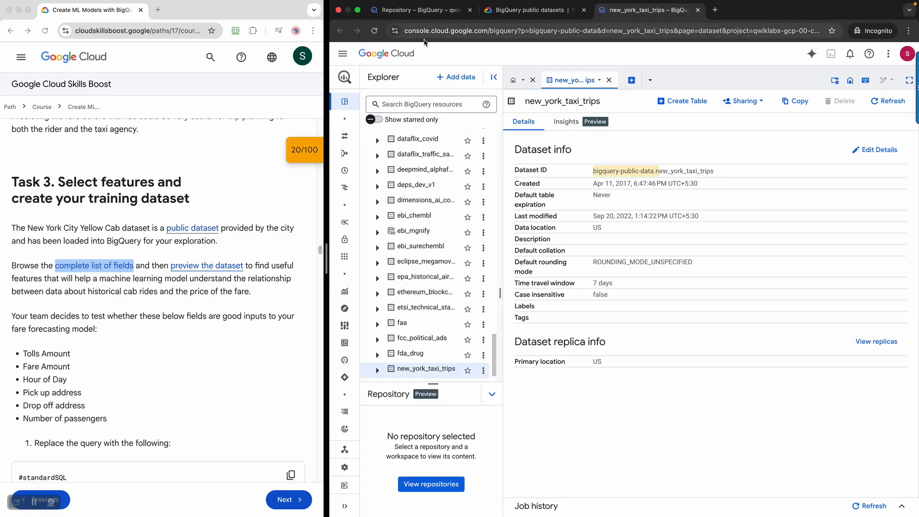
pyautogui.scroll(5, 452, 342)
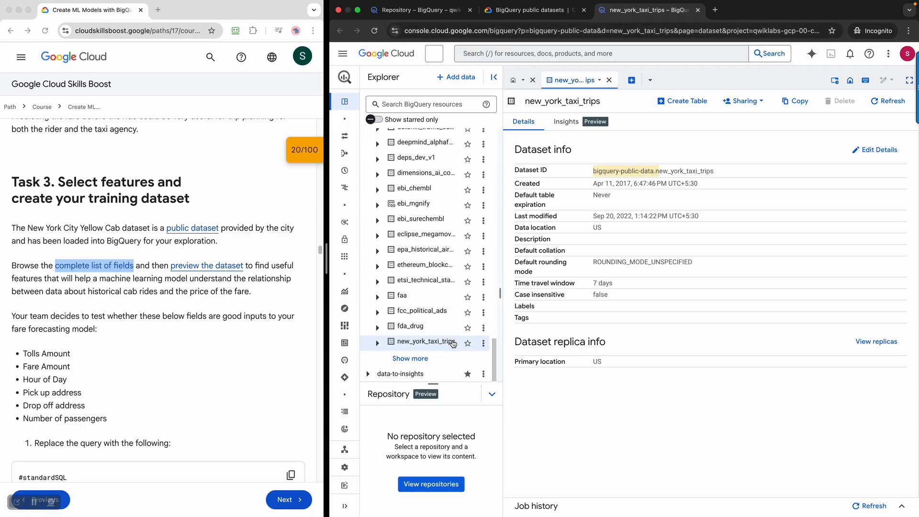
pyautogui.scroll(10, 452, 342)
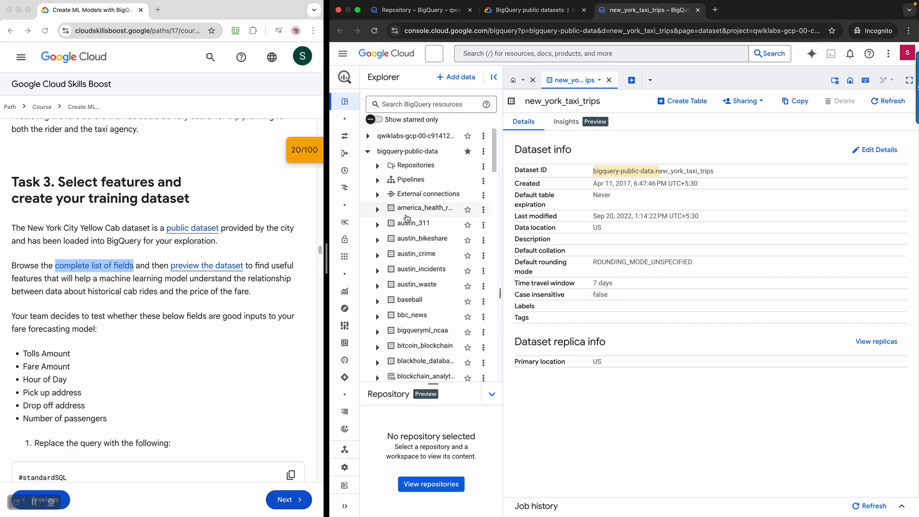
pyautogui.click(412, 10)
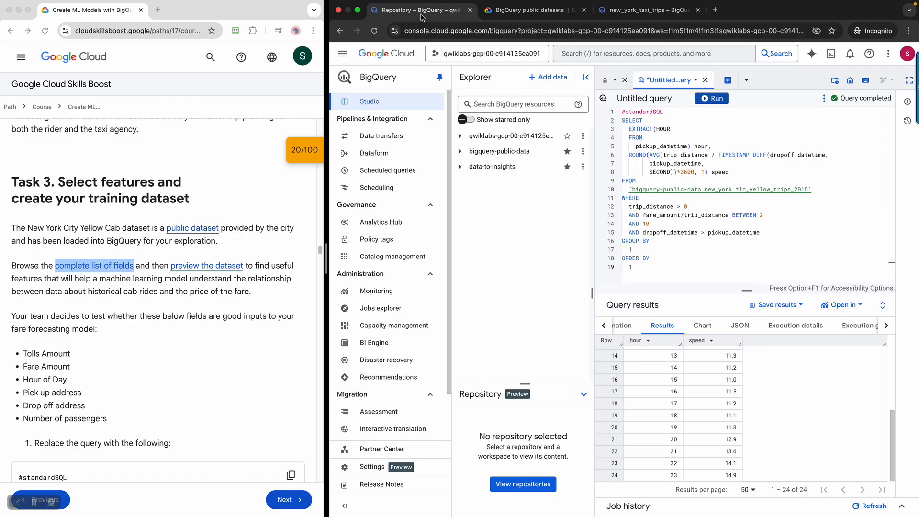
pyautogui.click(460, 151)
pyautogui.click(636, 9)
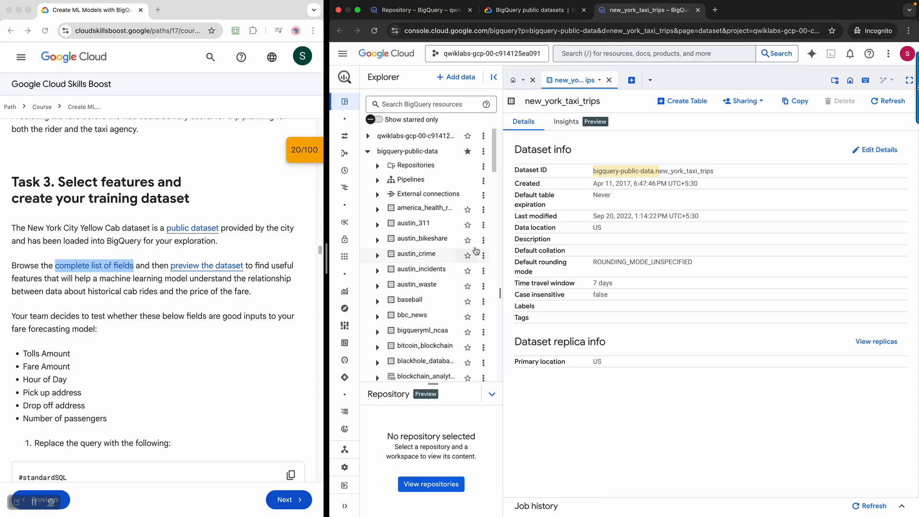
pyautogui.scroll(-10, 423, 259)
pyautogui.scroll(-10, 423, 259)
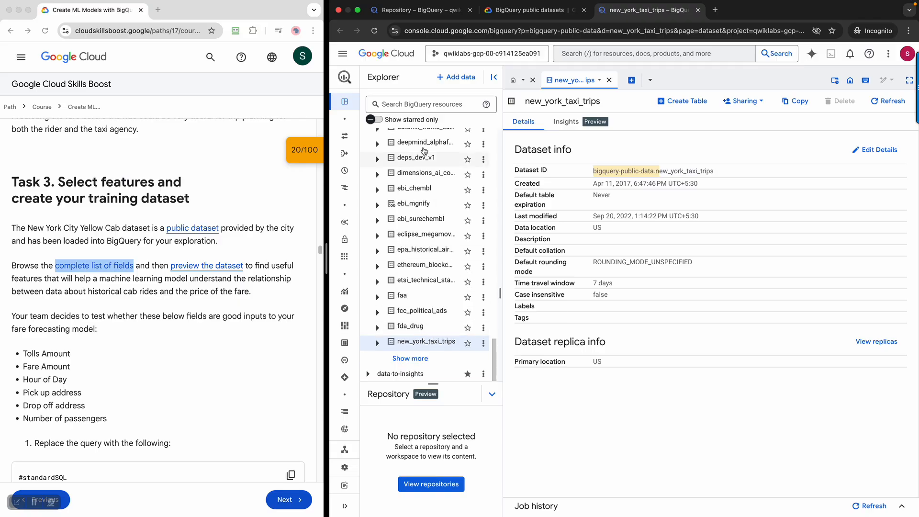
# Open the "preview the dataset" link in a new tab and view the insights and details of new_york_taxi_trips.
pyautogui.click(213, 315)
pyautogui.rightClick(232, 273)
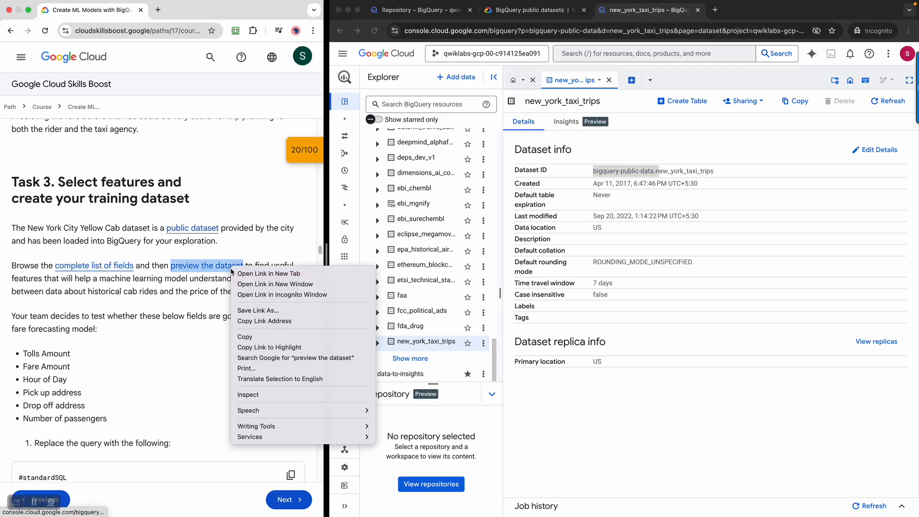
pyautogui.click(269, 274)
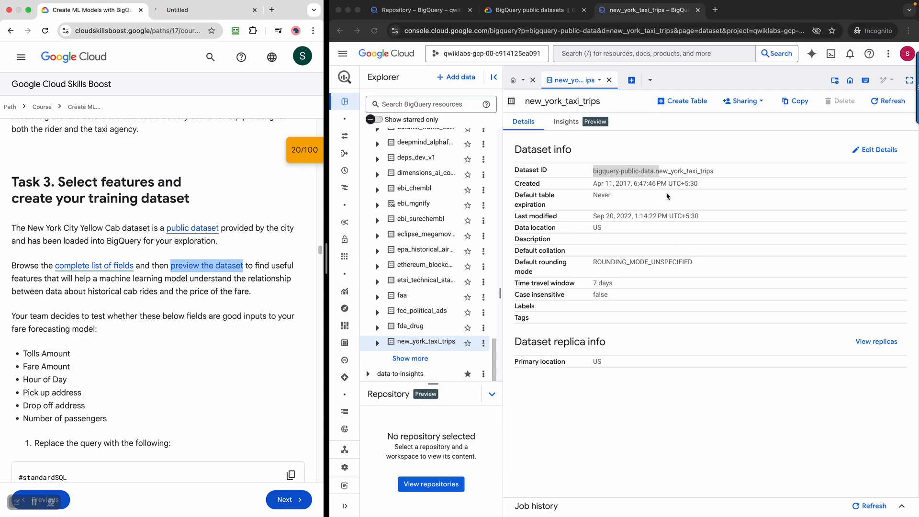
pyautogui.click(567, 123)
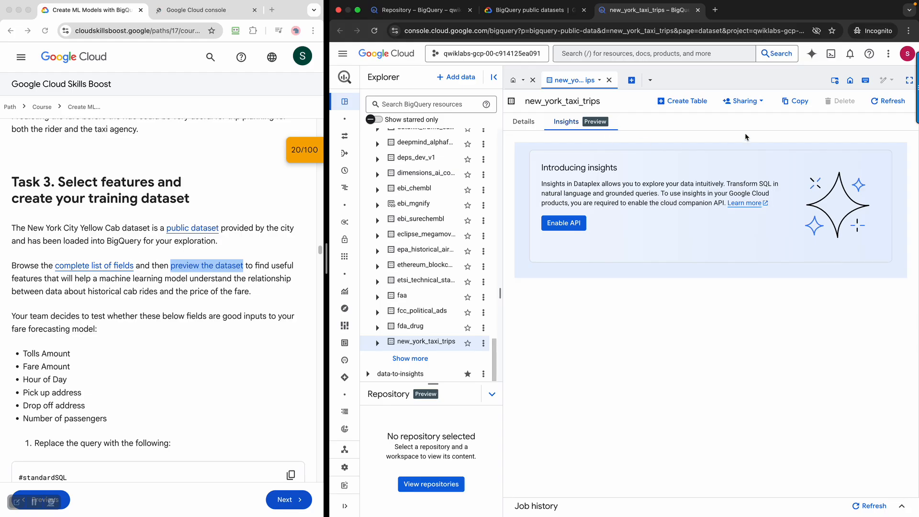
pyautogui.click(536, 126)
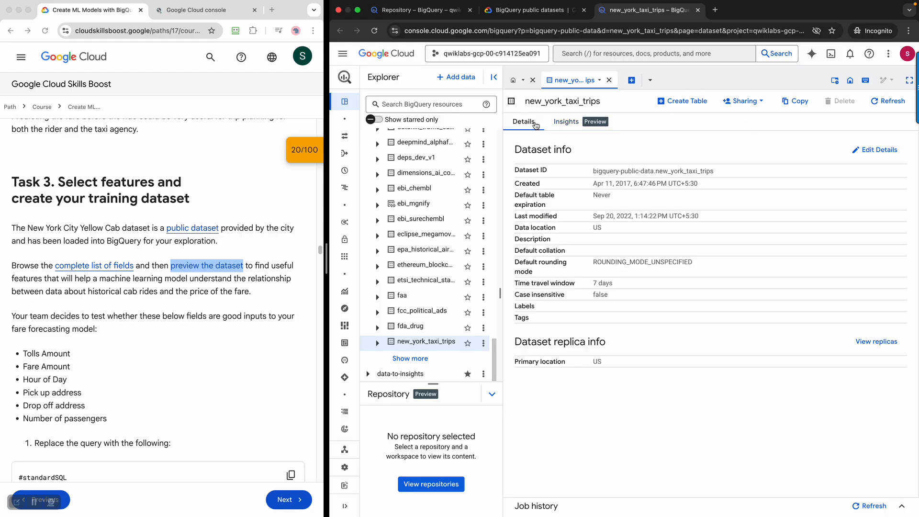
# Copy the Task 3 taxitrips query from the lab instructions and read through its code.
pyautogui.scroll(-5, 238, 325)
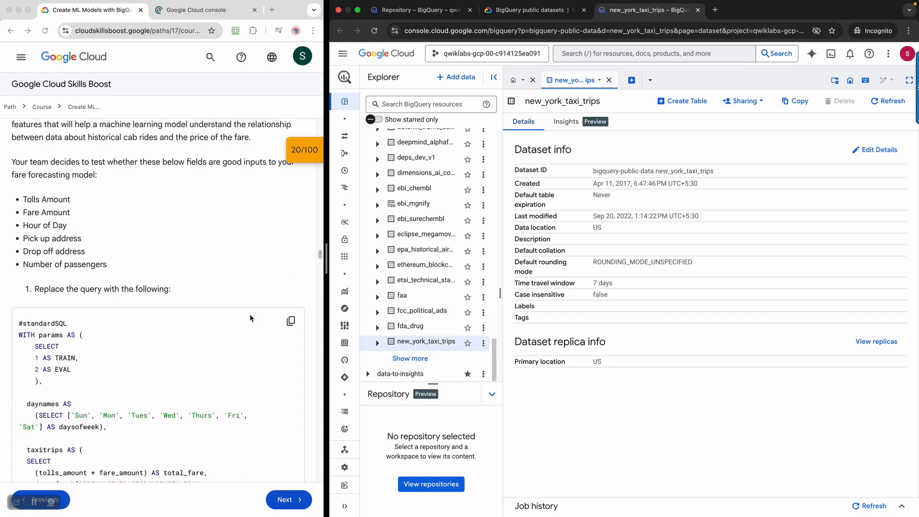
pyautogui.click(291, 206)
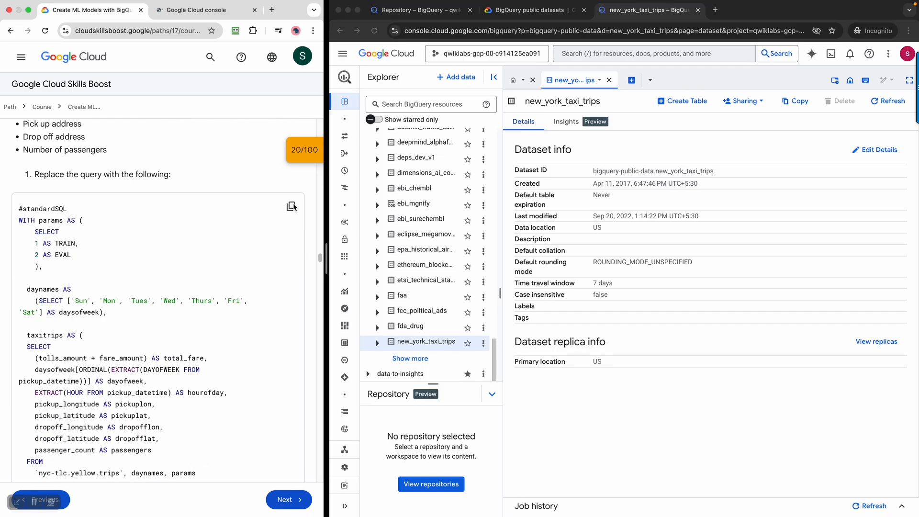
pyautogui.click(291, 207)
pyautogui.scroll(-1, 254, 268)
pyautogui.scroll(-2, 254, 268)
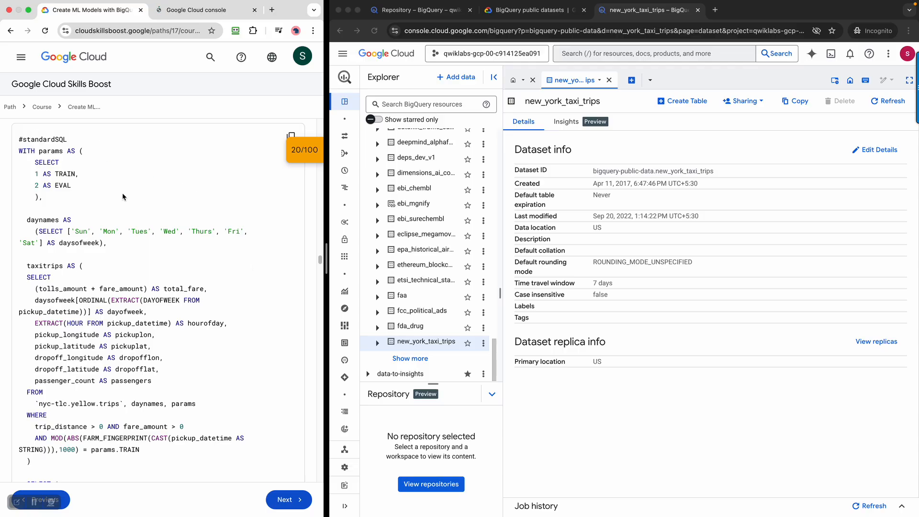
pyautogui.scroll(-1, 164, 342)
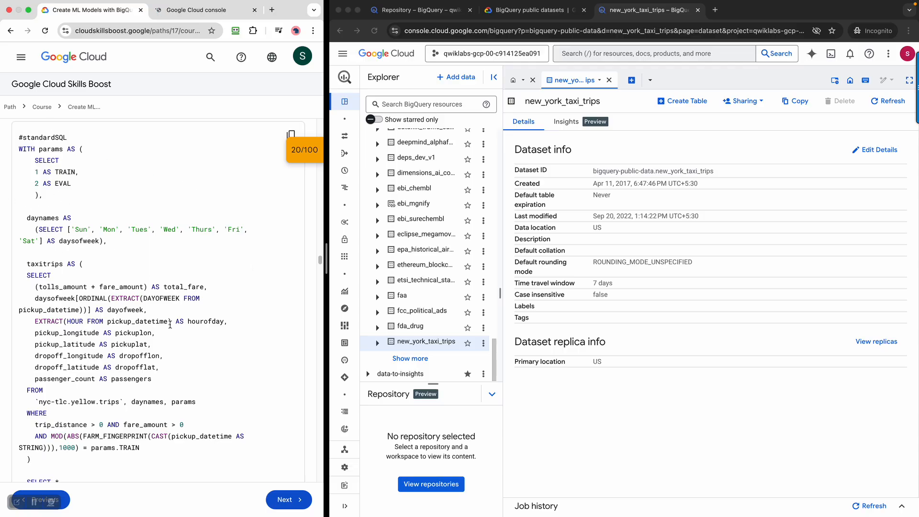
pyautogui.scroll(-3, 170, 326)
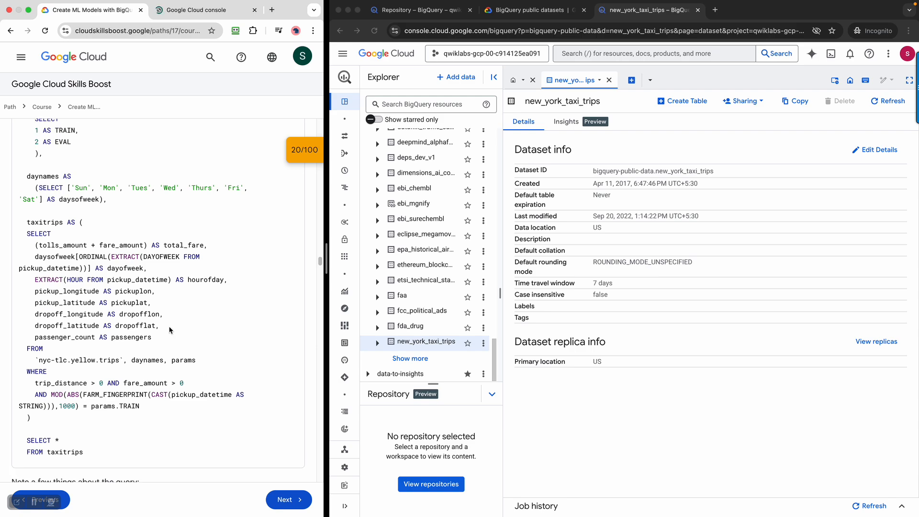
pyautogui.scroll(2, 170, 329)
# Replace the entire average speed query in BigQuery with the copied taxitrips query.
pyautogui.click(420, 13)
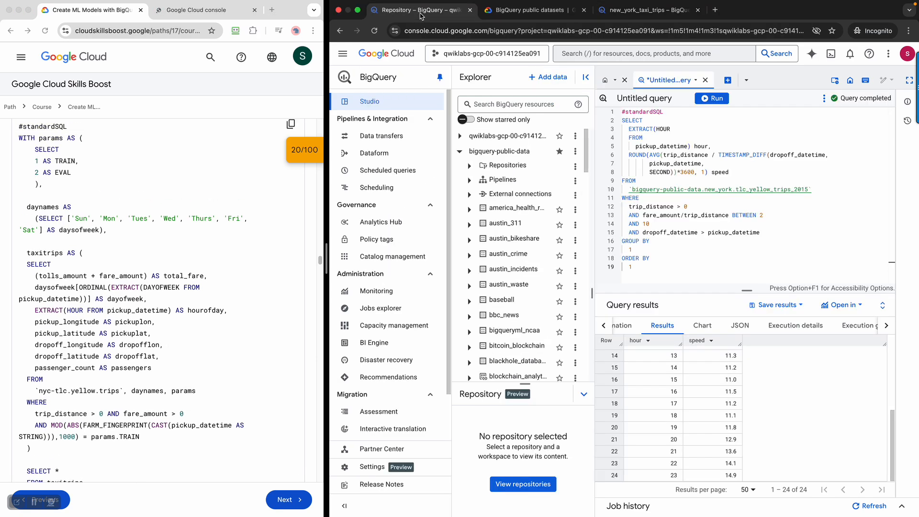
pyautogui.click(784, 257)
pyautogui.press('super+a')
pyautogui.press('super+v')
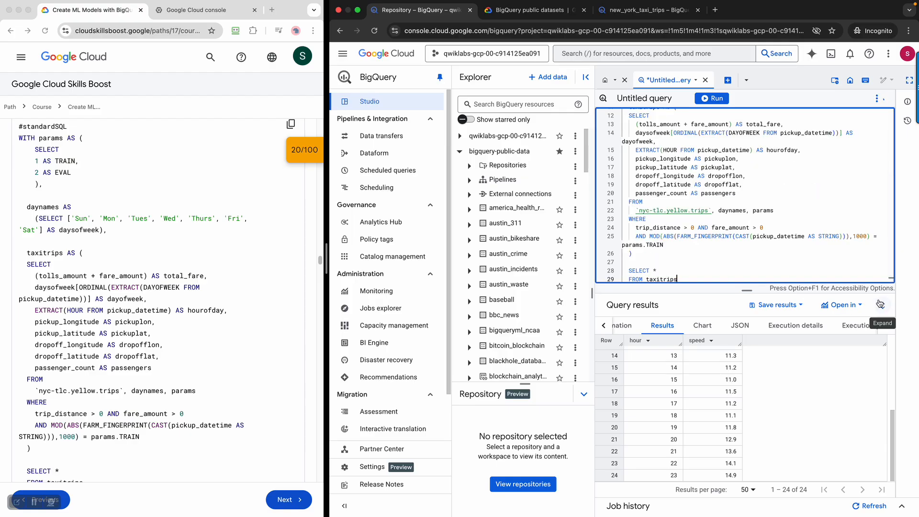
# Collapse the Explorer and enlarge the query editor so that the whole taxitrips query fits in view.
pyautogui.click(586, 78)
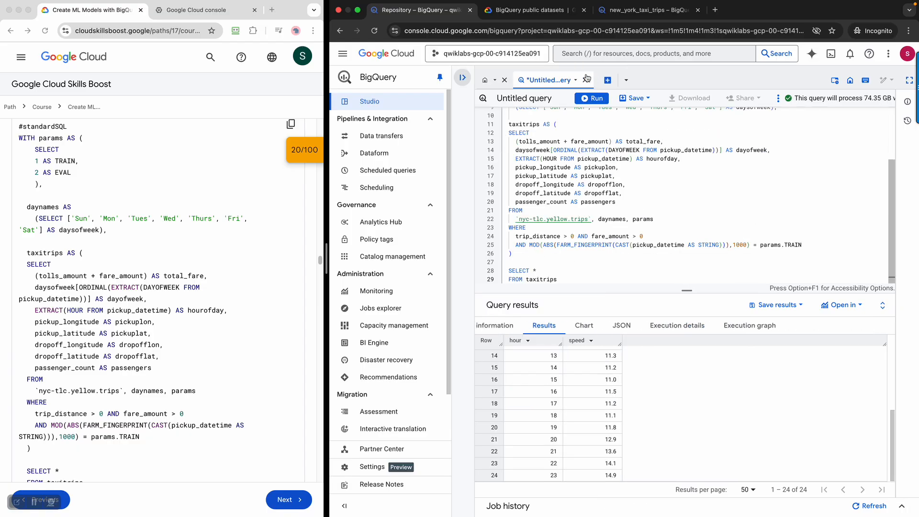
pyautogui.click(883, 304)
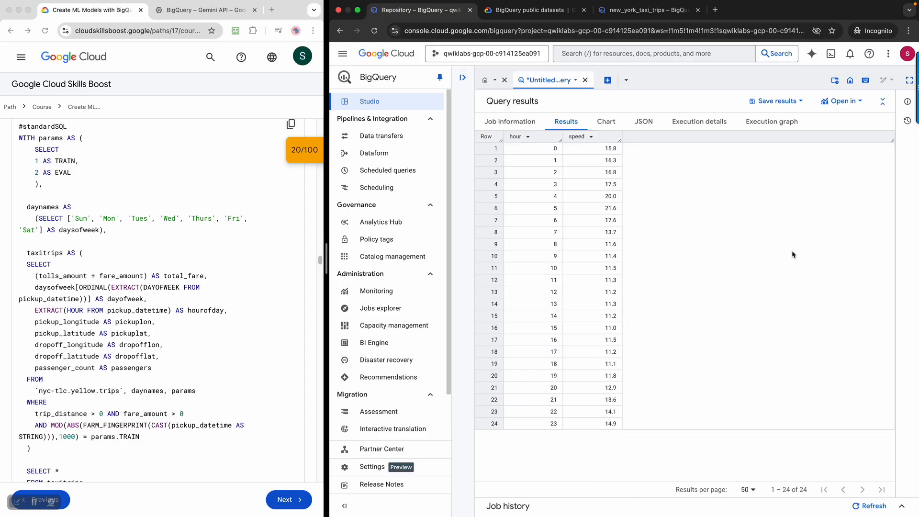
pyautogui.click(883, 102)
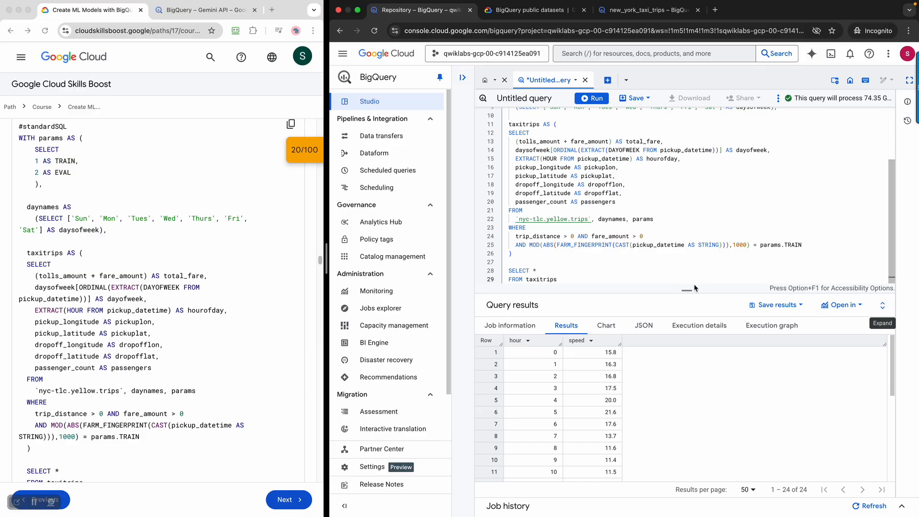
pyautogui.moveTo(695, 287); pyautogui.dragTo(697, 430)
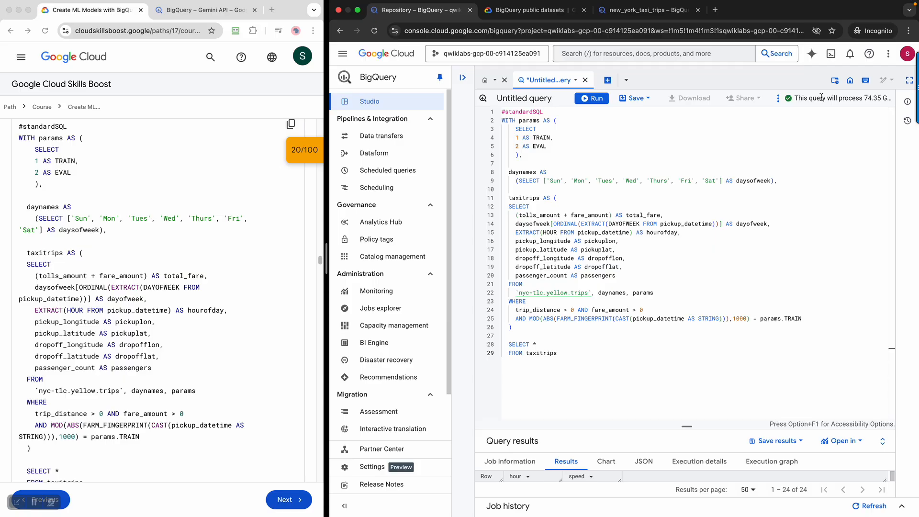
# Check the query's estimated data volume and read the lab's notes on taxitrips, WHERE, TRAIN and EVAL.
pyautogui.moveTo(822, 97); pyautogui.dragTo(880, 102)
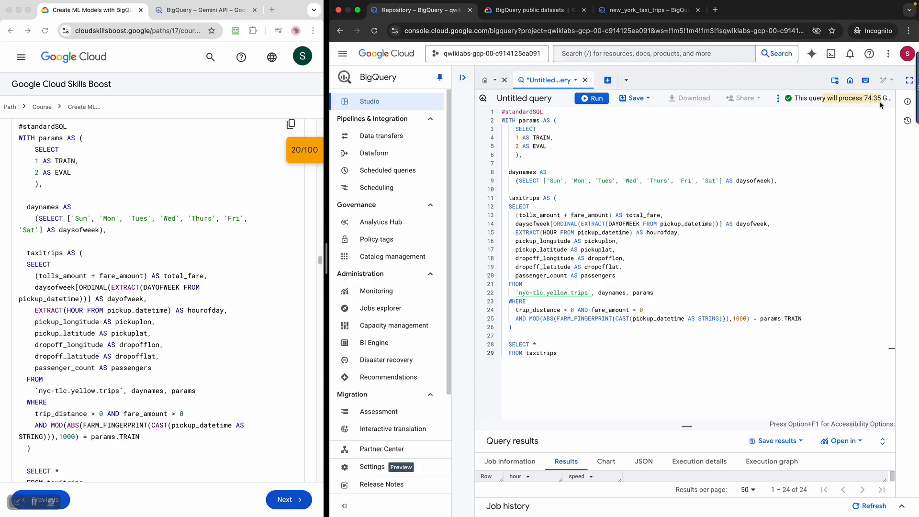
pyautogui.click(277, 246)
pyautogui.scroll(-5, 274, 245)
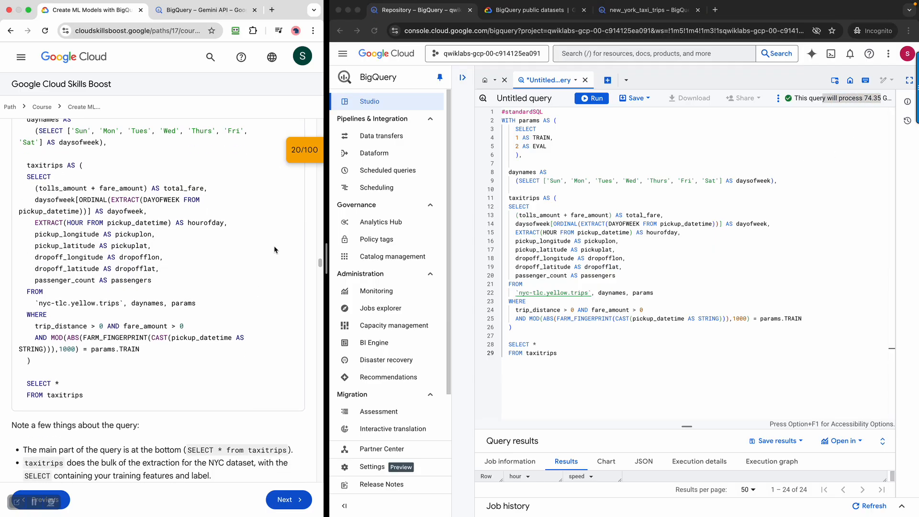
pyautogui.scroll(-6, 274, 249)
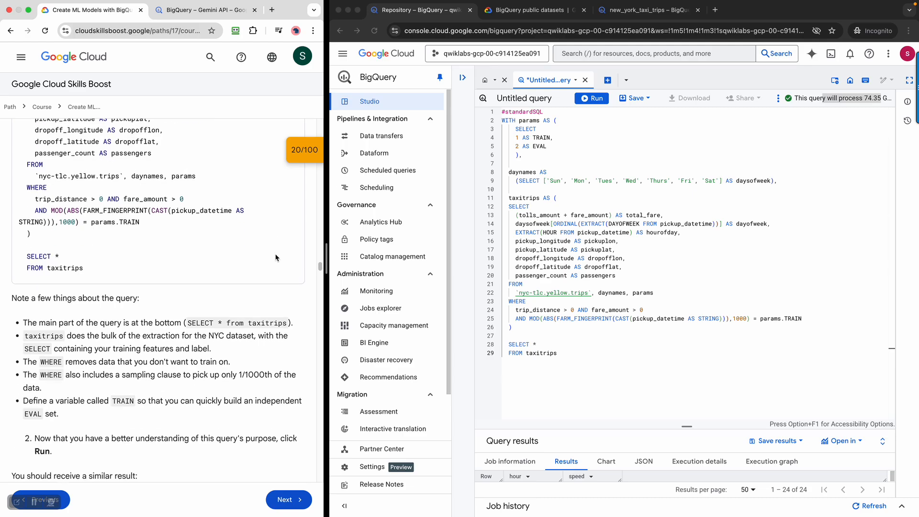
pyautogui.scroll(-1, 275, 254)
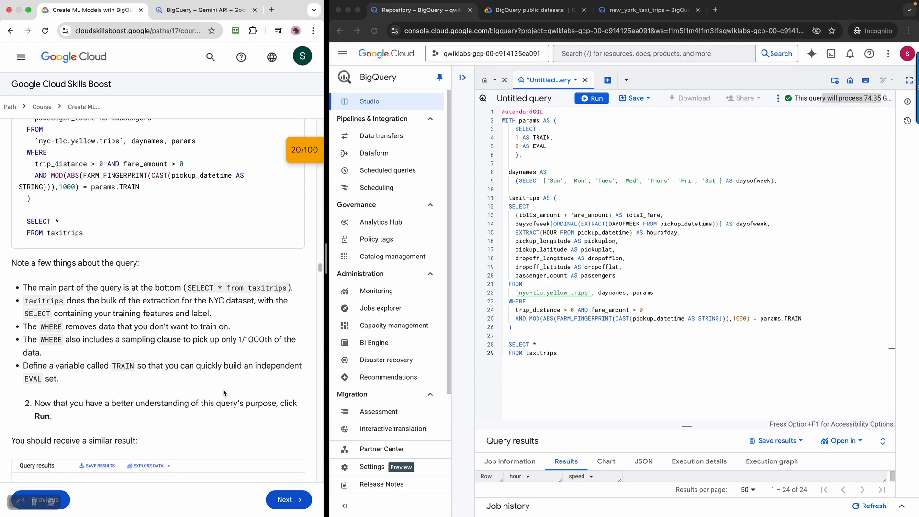
# Run the taxitrips query and enlarge the query results area beneath the editor.
pyautogui.scroll(-12, 224, 393)
pyautogui.scroll(9, 225, 389)
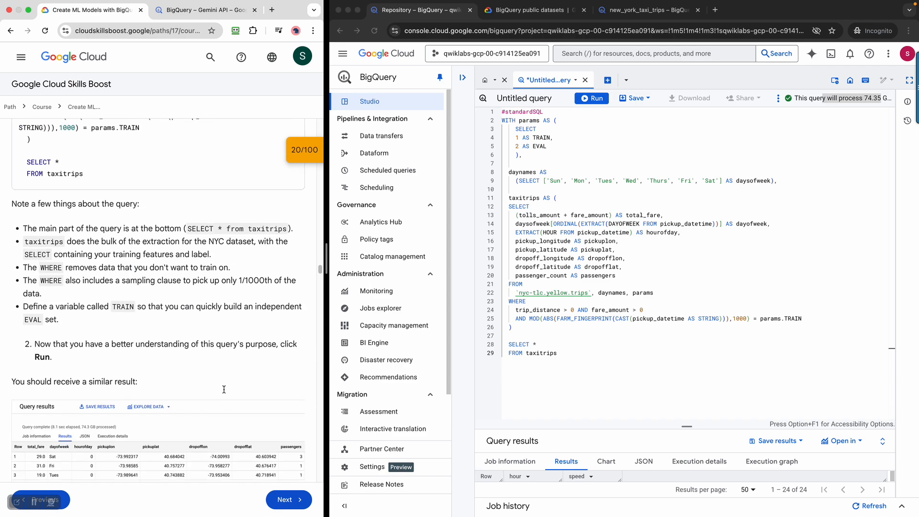
pyautogui.click(596, 99)
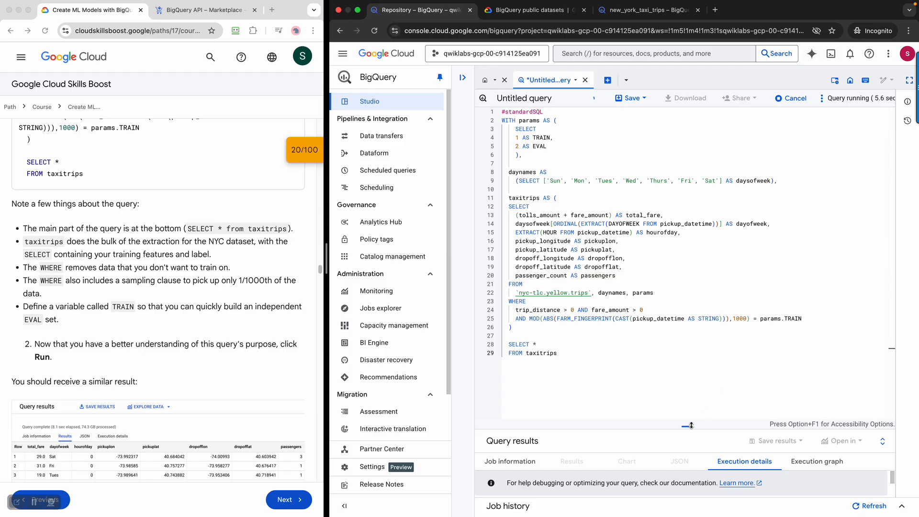
pyautogui.moveTo(691, 425); pyautogui.dragTo(695, 307)
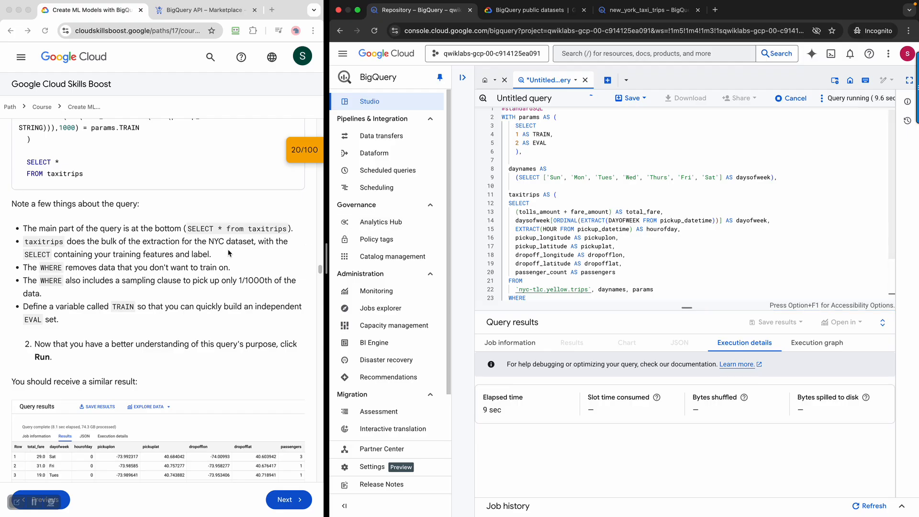
pyautogui.scroll(-2, 229, 253)
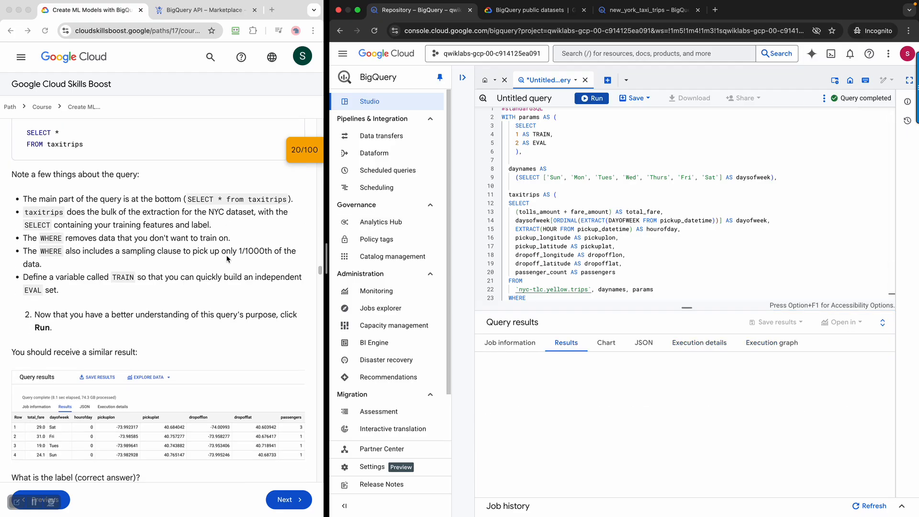
pyautogui.scroll(-1, 227, 259)
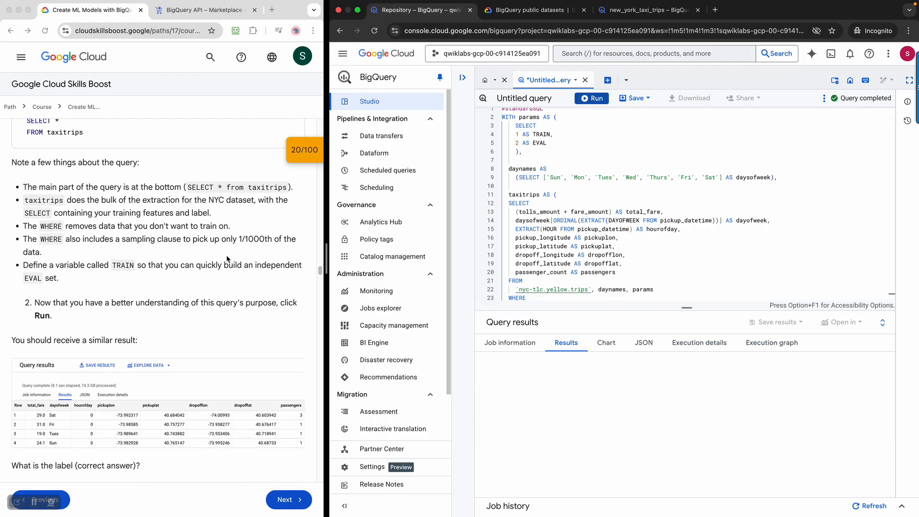
# Review the completed query's job information, including its duration, bytes processed and bytes billed.
pyautogui.click(522, 342)
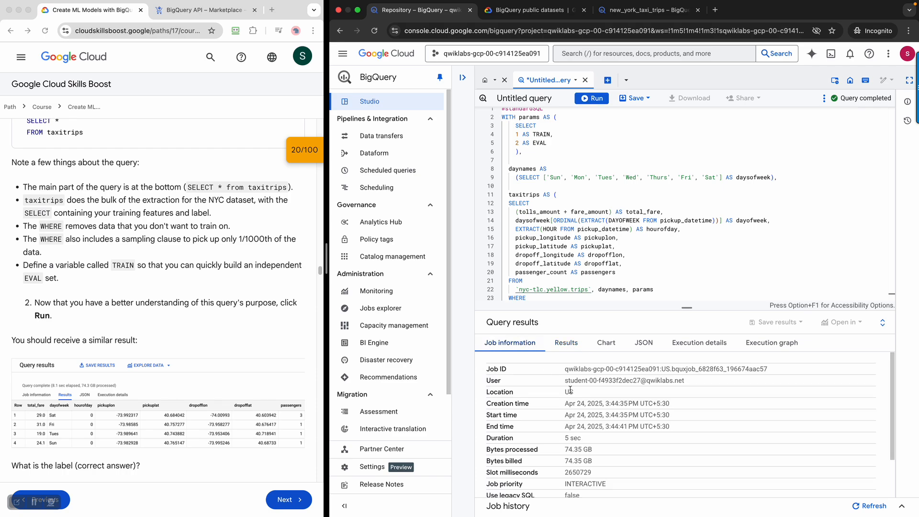
pyautogui.moveTo(571, 441); pyautogui.dragTo(563, 444)
pyautogui.click(565, 462)
pyautogui.moveTo(594, 451); pyautogui.dragTo(571, 449)
# Check the chart, job information, results and job history views for the taxitrips query's output.
pyautogui.click(597, 347)
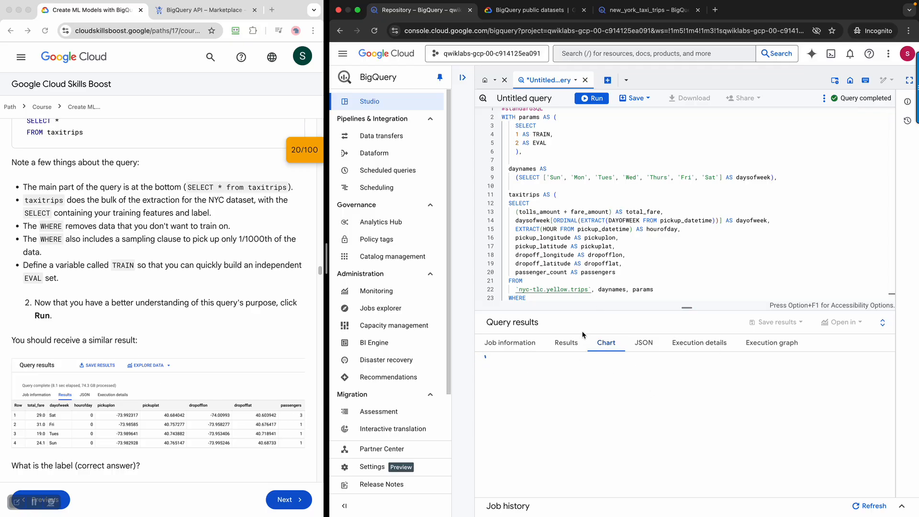
pyautogui.click(555, 354)
pyautogui.click(532, 347)
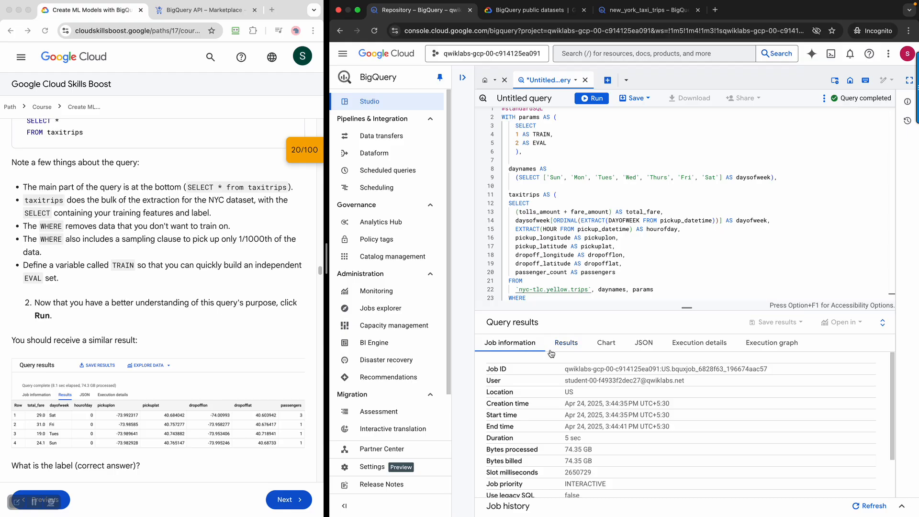
pyautogui.click(558, 351)
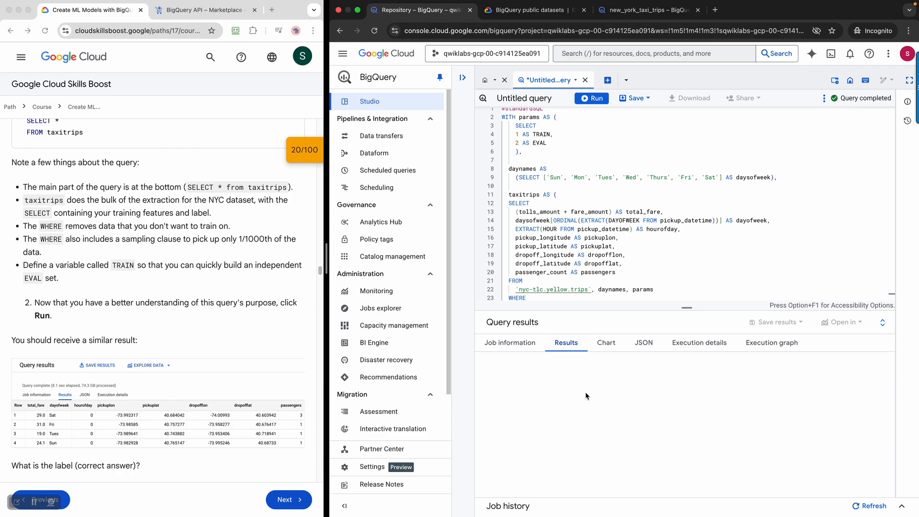
pyautogui.click(857, 506)
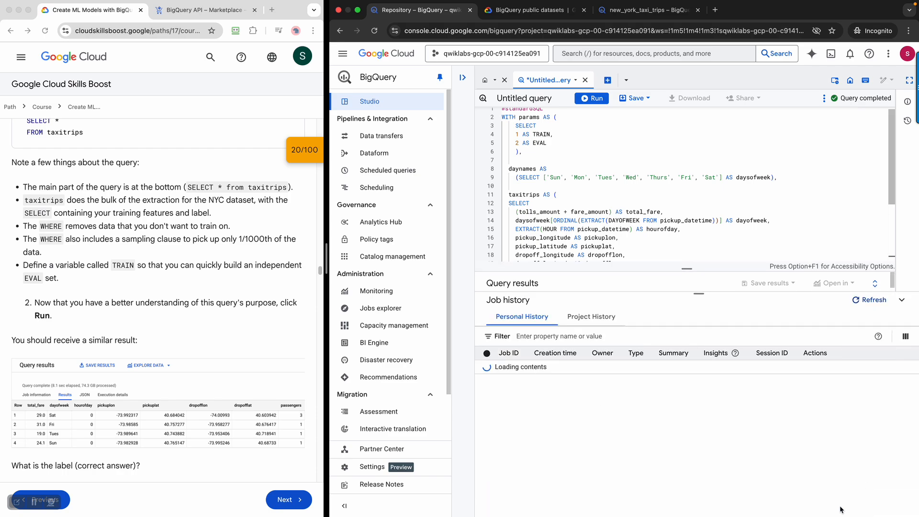
pyautogui.click(901, 305)
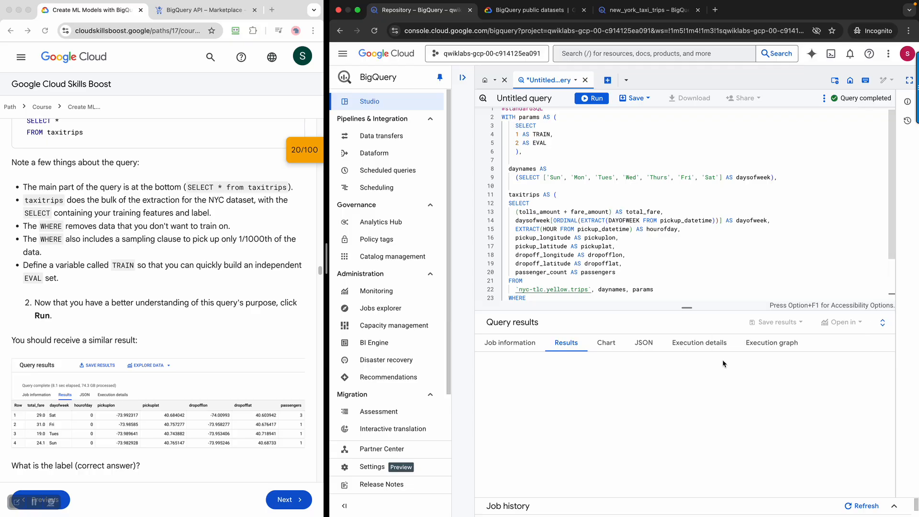
pyautogui.scroll(-3, 656, 250)
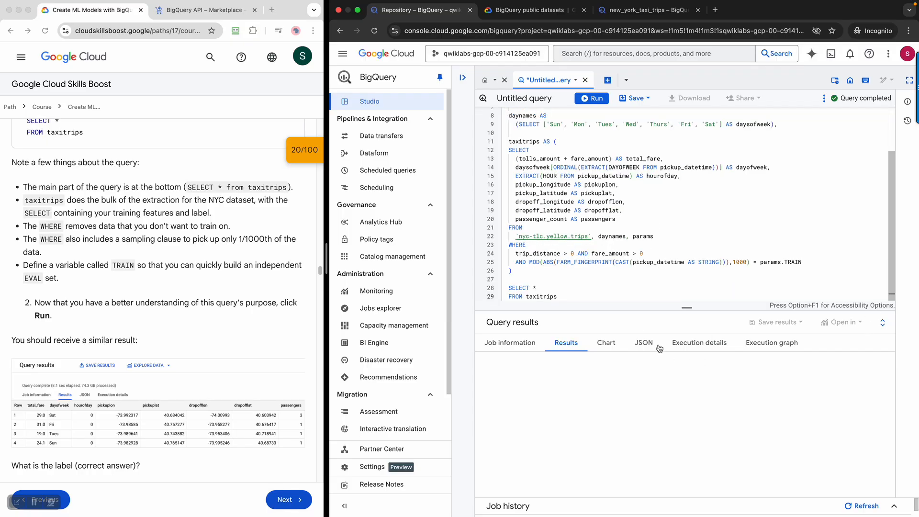
pyautogui.click(607, 345)
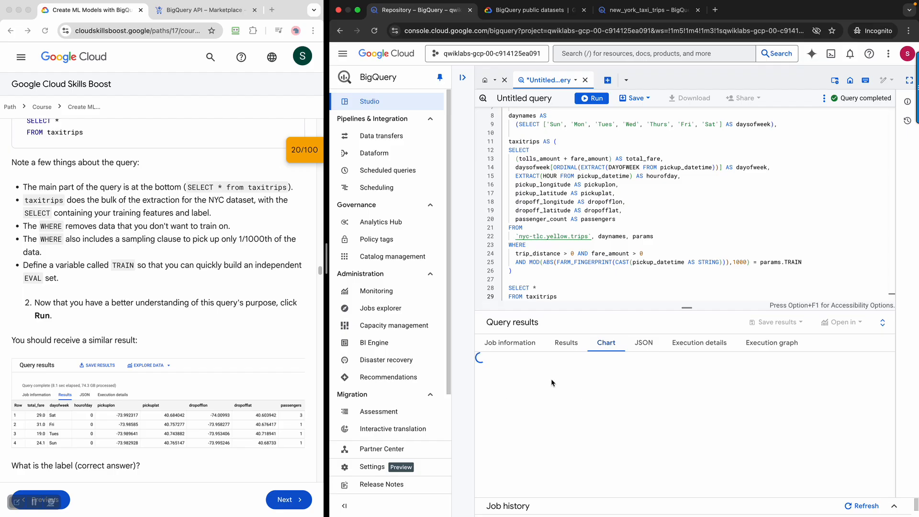
# Read the lab's explanation of the total_fare label and check progress on whether the fields are good model inputs.
pyautogui.scroll(-5, 261, 319)
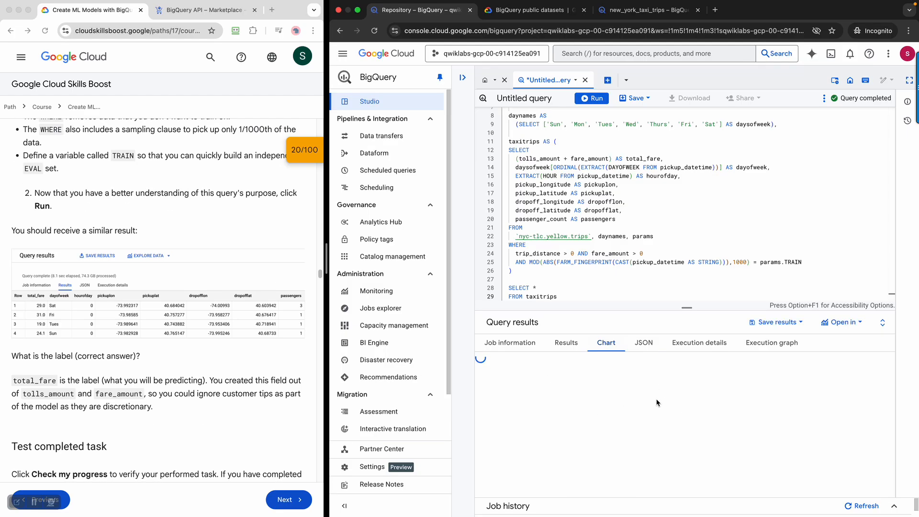
pyautogui.scroll(-1, 239, 365)
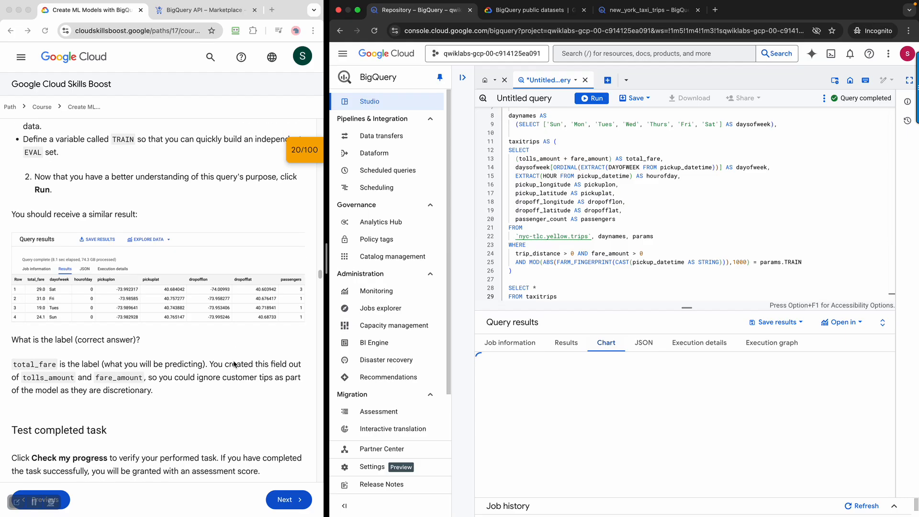
pyautogui.scroll(-4, 234, 365)
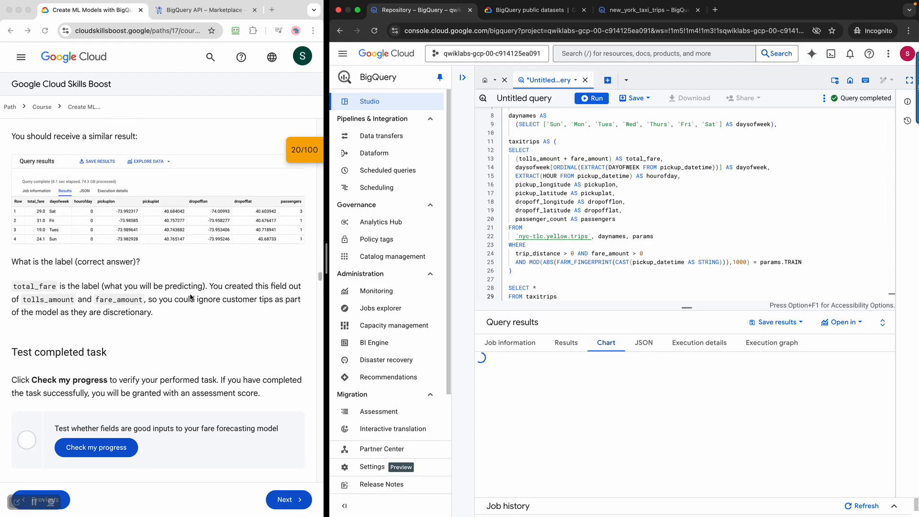
pyautogui.click(113, 448)
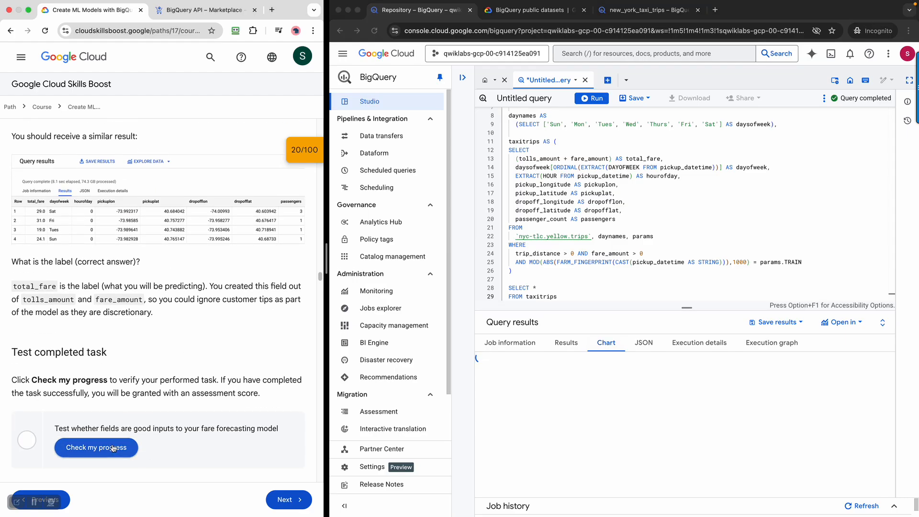
pyautogui.click(113, 448)
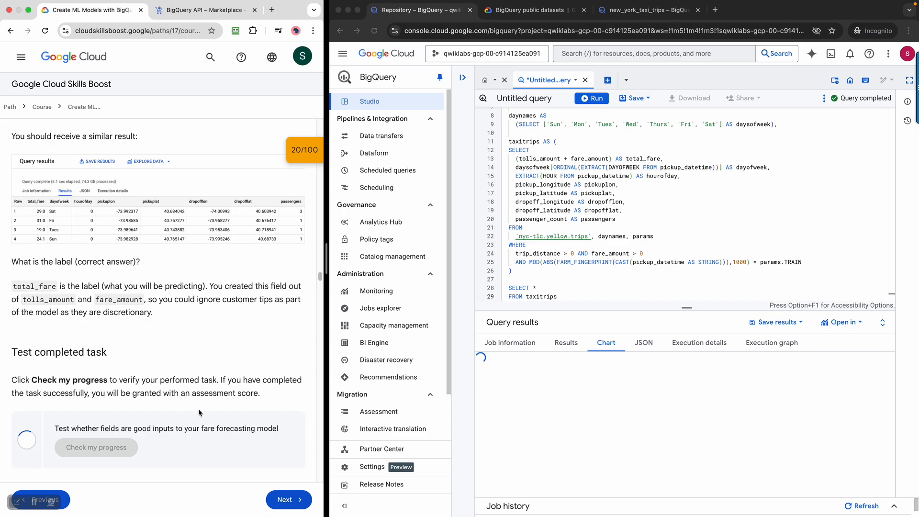
pyautogui.scroll(-2, 199, 412)
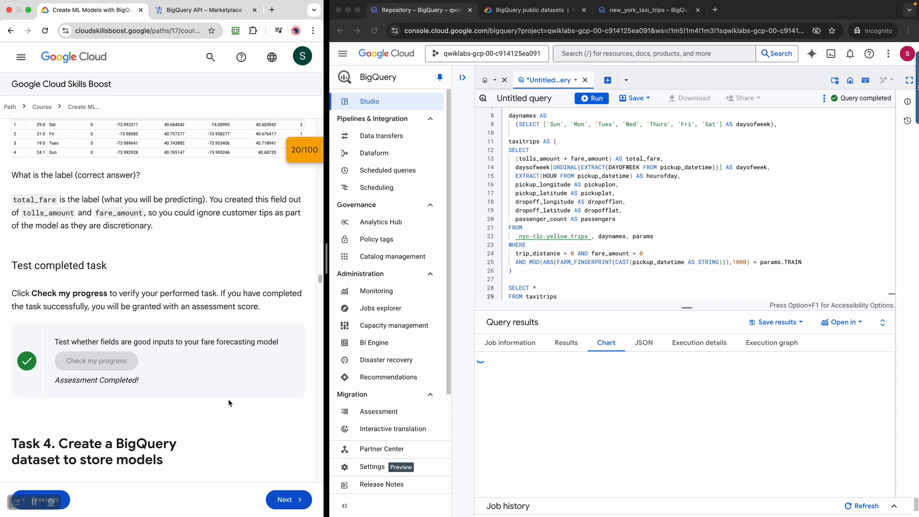
# Display the taxitrips query's result rows and look across all of their columns.
pyautogui.click(574, 345)
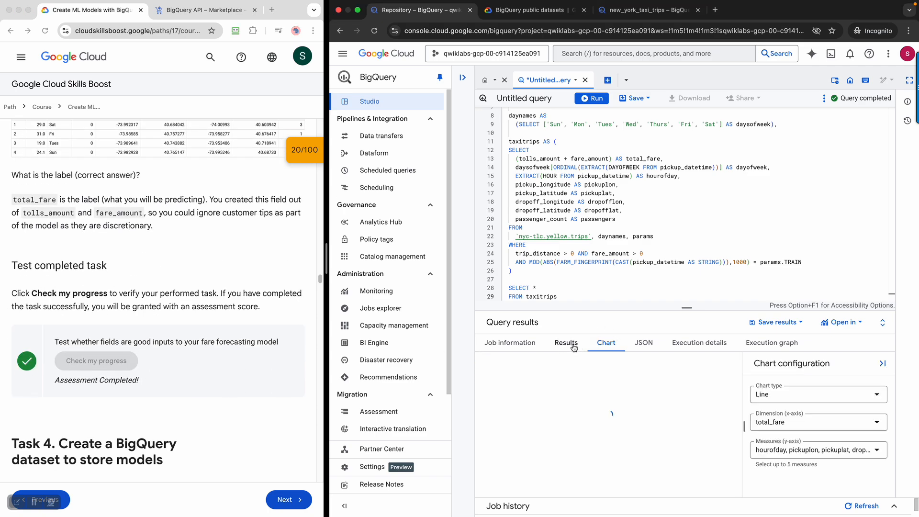
pyautogui.click(574, 346)
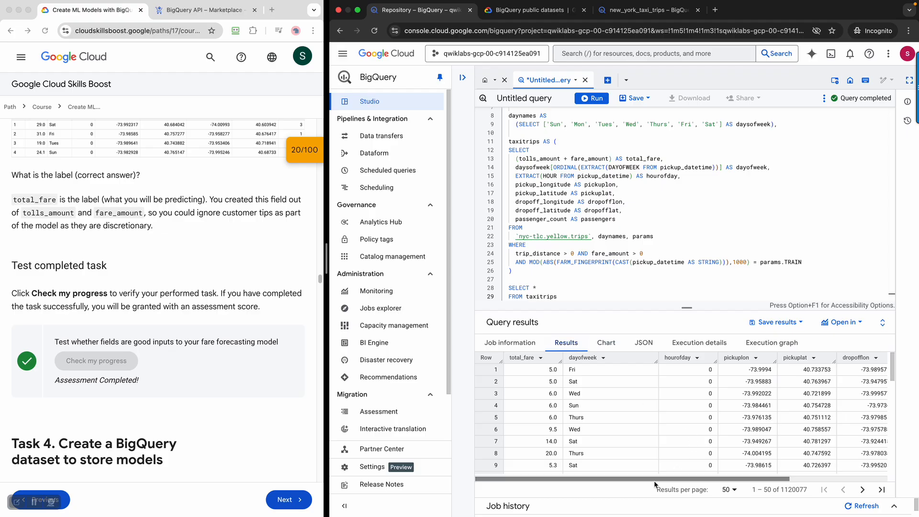
pyautogui.moveTo(657, 480); pyautogui.dragTo(766, 485)
pyautogui.hscroll(-5, 664, 505)
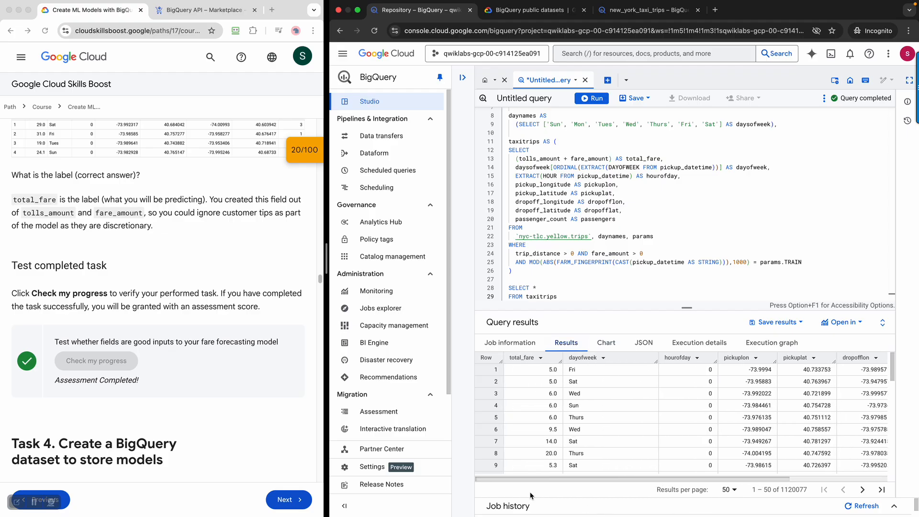
# Read the lab's Task 4 instructions for creating a BigQuery dataset to store models.
pyautogui.scroll(2, 150, 304)
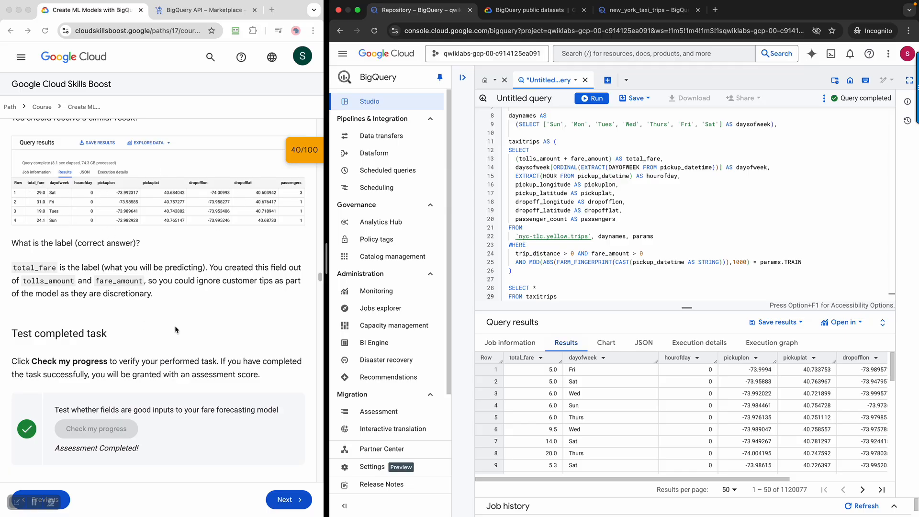
pyautogui.scroll(-3, 175, 329)
pyautogui.scroll(-5, 176, 329)
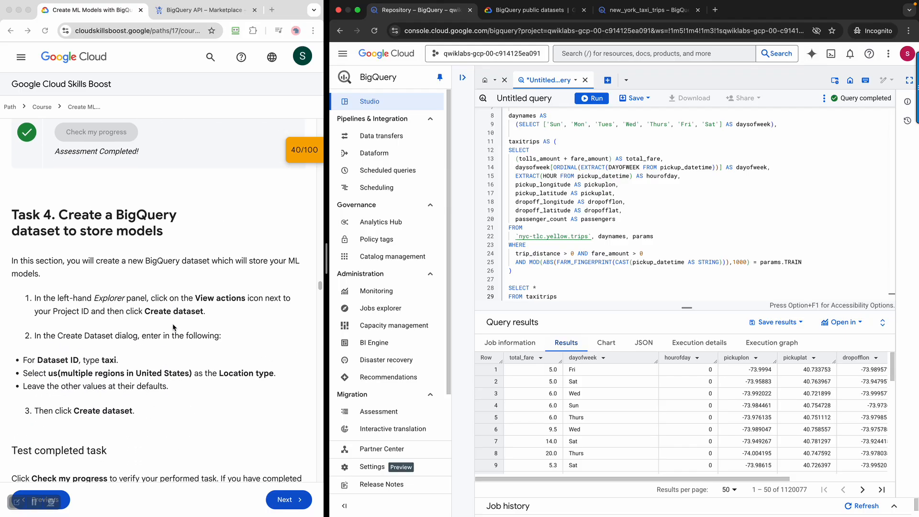
pyautogui.click(80, 208)
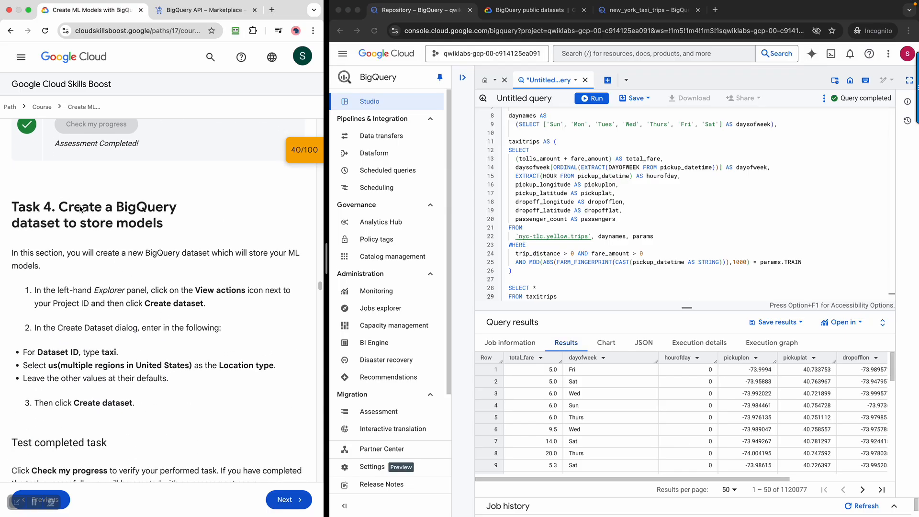
pyautogui.scroll(-1, 233, 315)
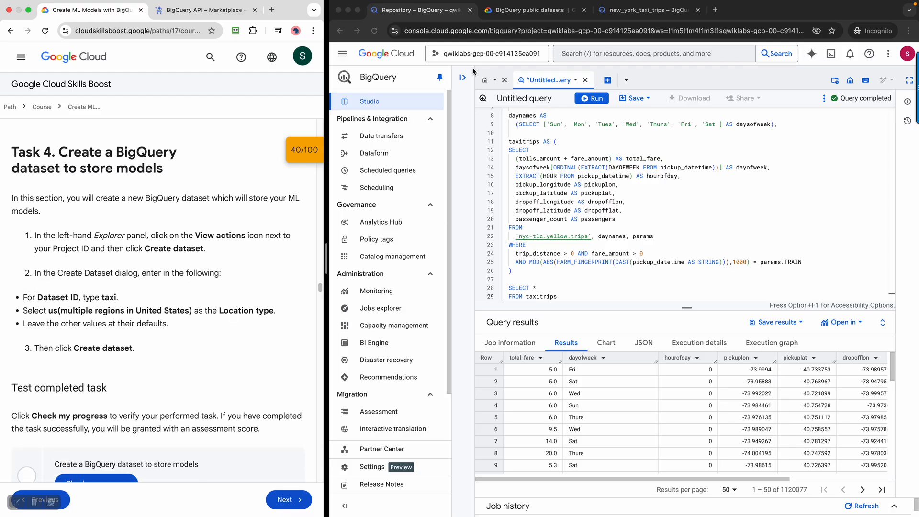
# Show the Explorer again, collapse bigquery-public-data, and start creating a dataset in the qwiklabs project.
pyautogui.click(463, 78)
pyautogui.click(463, 77)
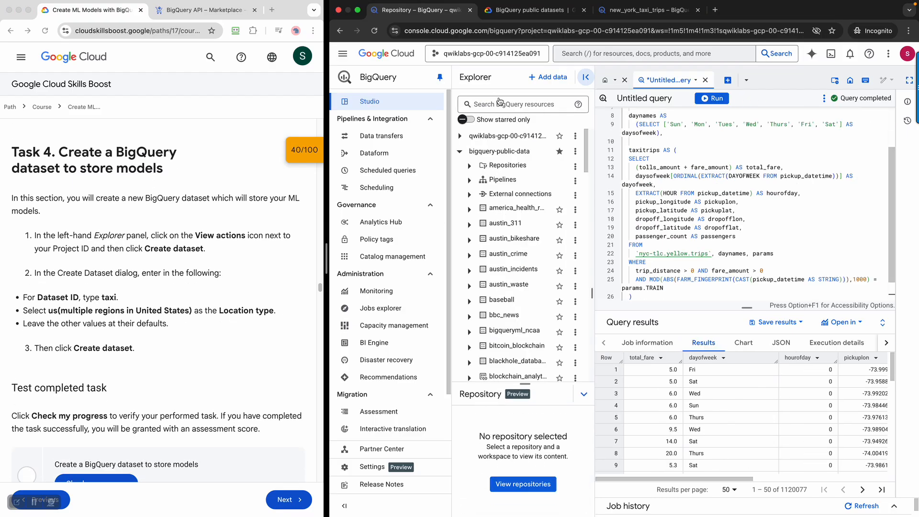
pyautogui.click(461, 153)
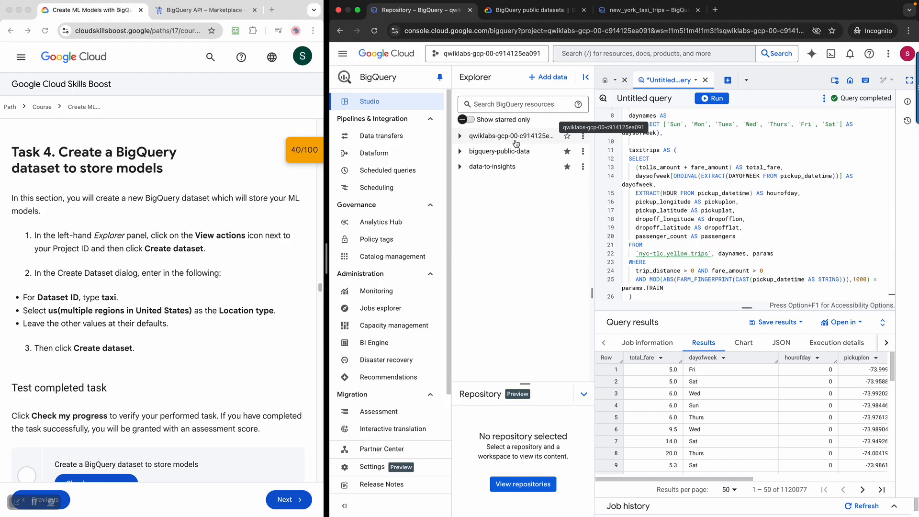
pyautogui.click(582, 138)
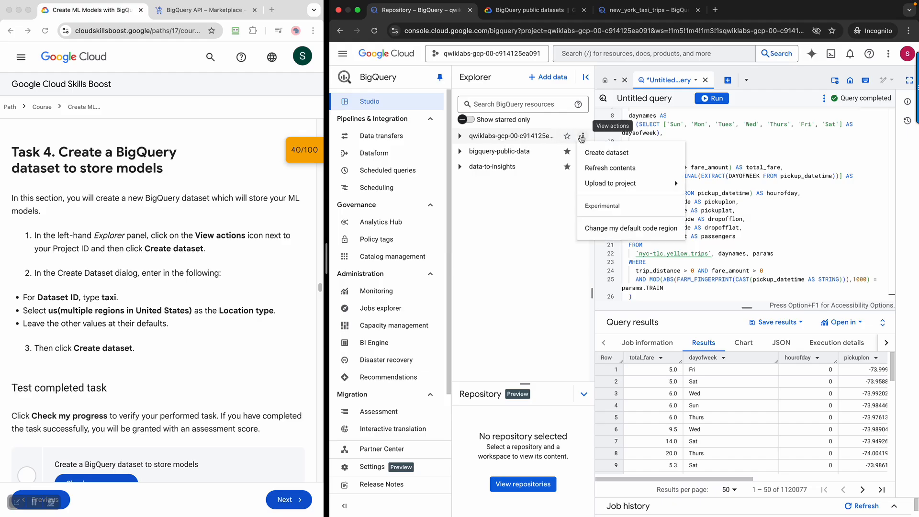
pyautogui.click(598, 154)
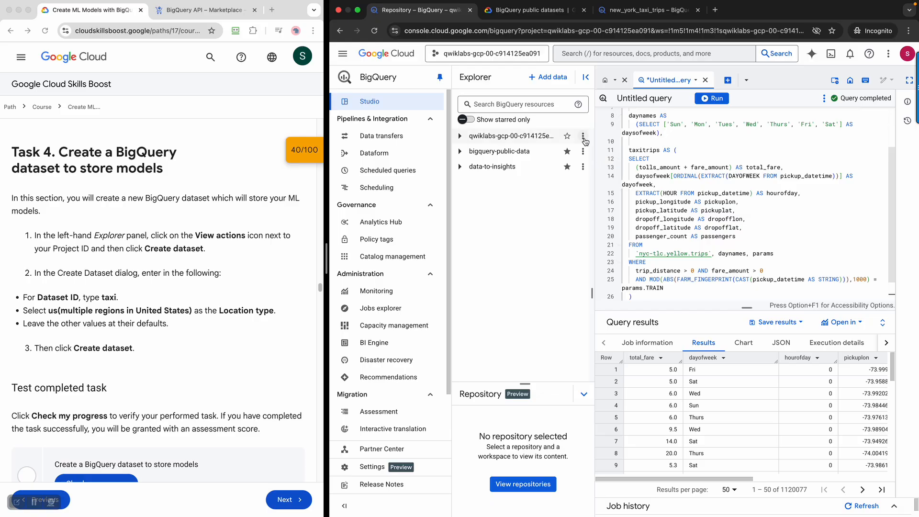
pyautogui.click(583, 137)
pyautogui.click(608, 153)
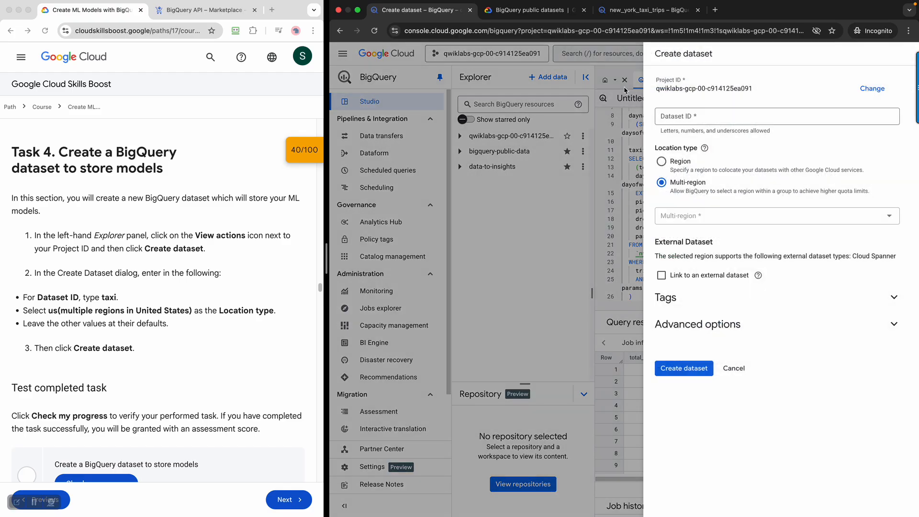
# Create the dataset with ID taxi in the US multi-region, reviewing the advanced options and leaving them at their defaults.
pyautogui.click(697, 114)
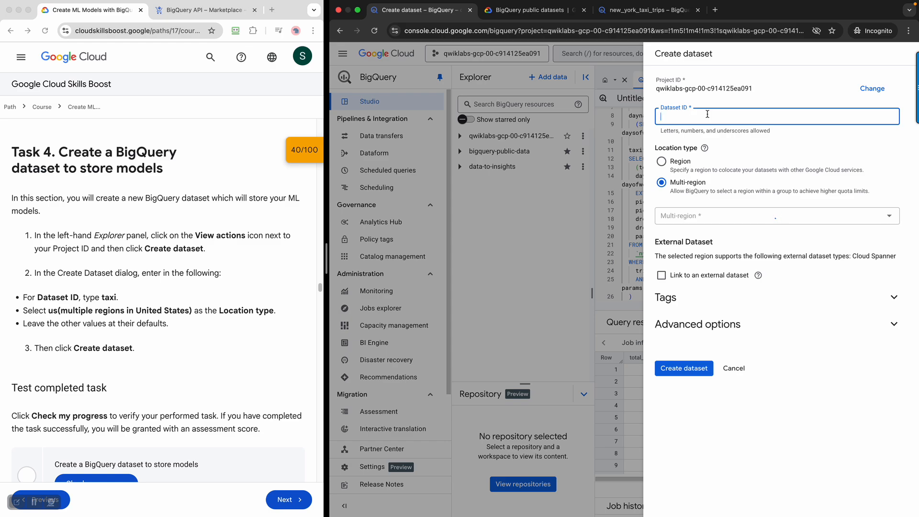
pyautogui.write('taxi')
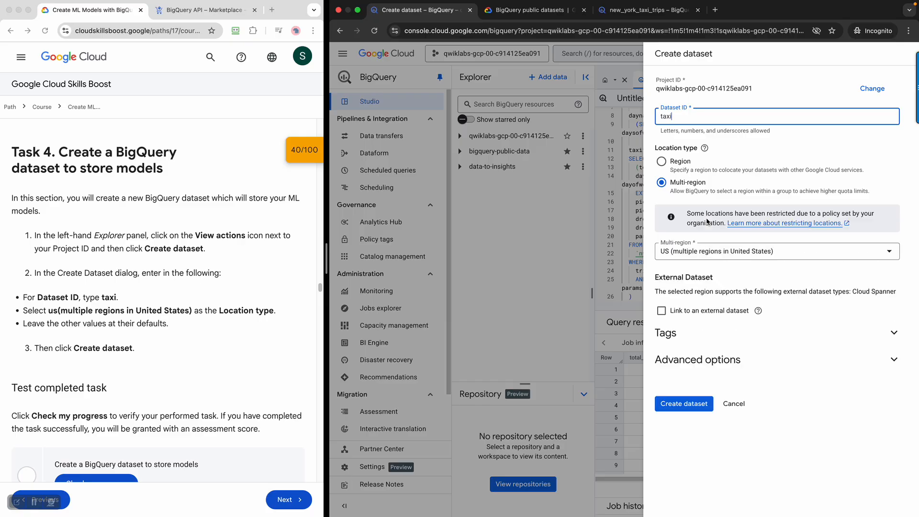
pyautogui.click(705, 359)
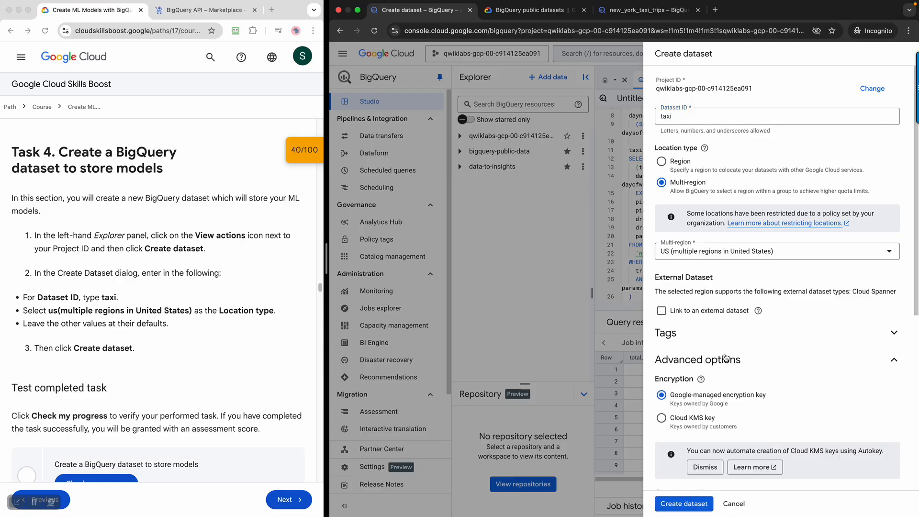
pyautogui.scroll(-6, 723, 354)
pyautogui.scroll(1, 695, 197)
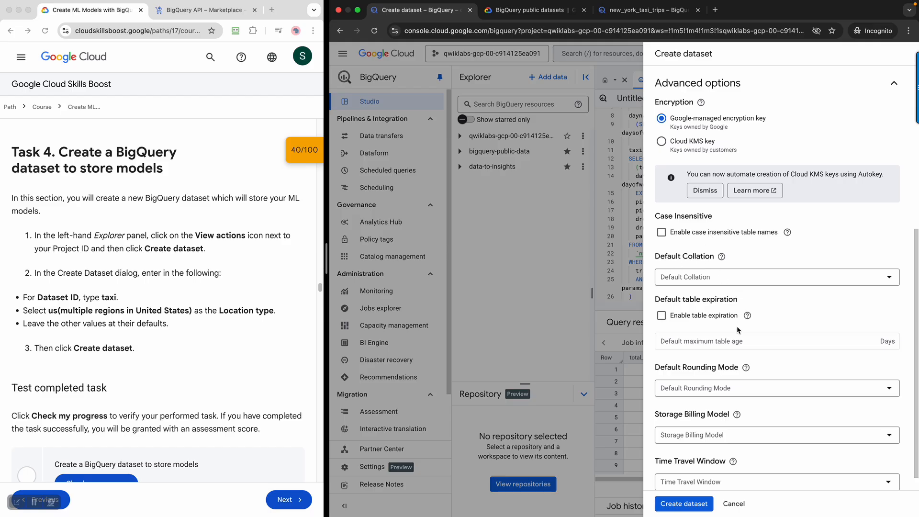
pyautogui.scroll(6, 766, 401)
pyautogui.scroll(-3, 766, 405)
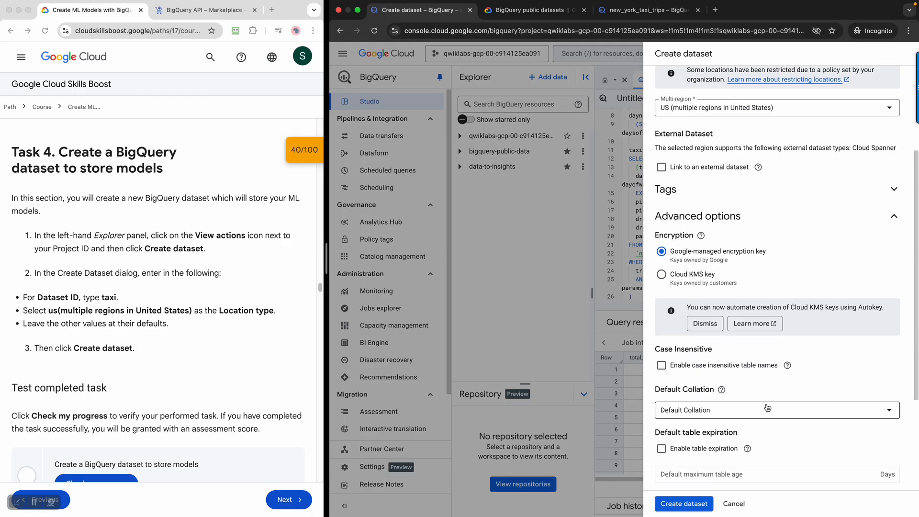
pyautogui.scroll(-3, 767, 407)
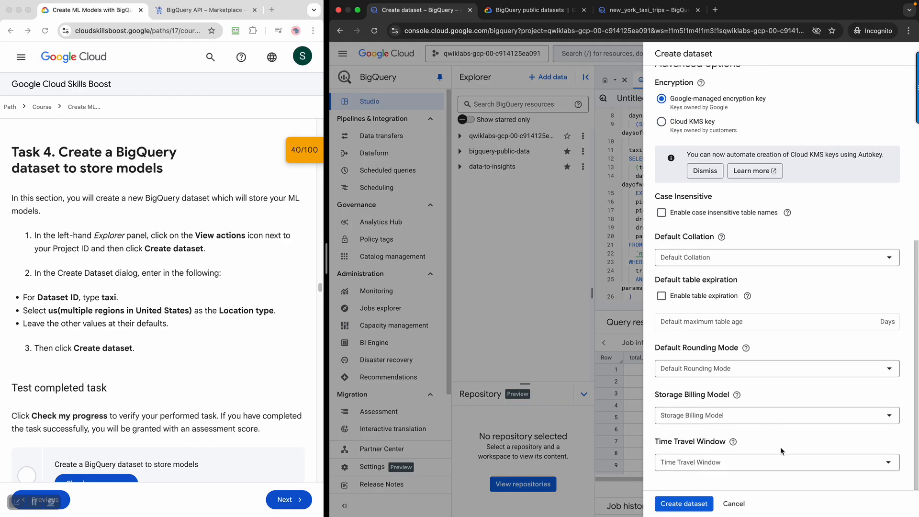
pyautogui.click(693, 508)
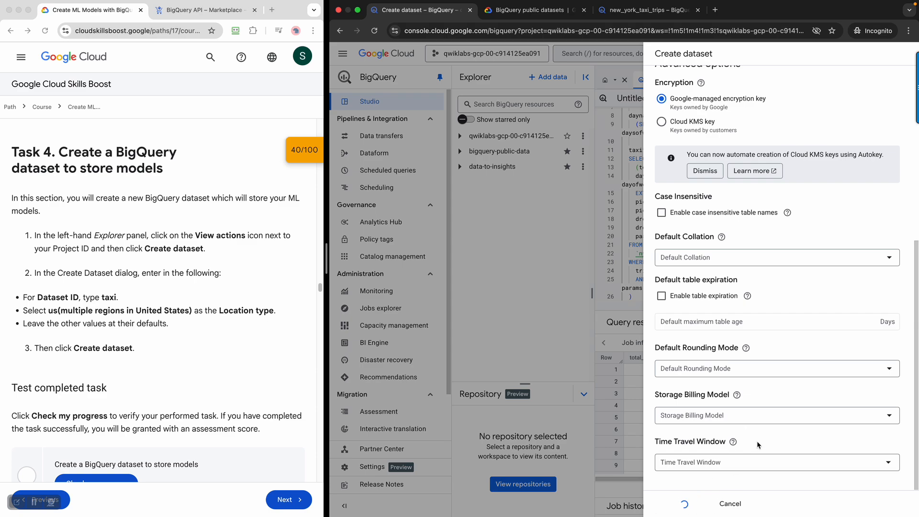
# Check the lab's progress on creating a BigQuery dataset to store models.
pyautogui.scroll(6, 757, 441)
pyautogui.scroll(-4, 171, 344)
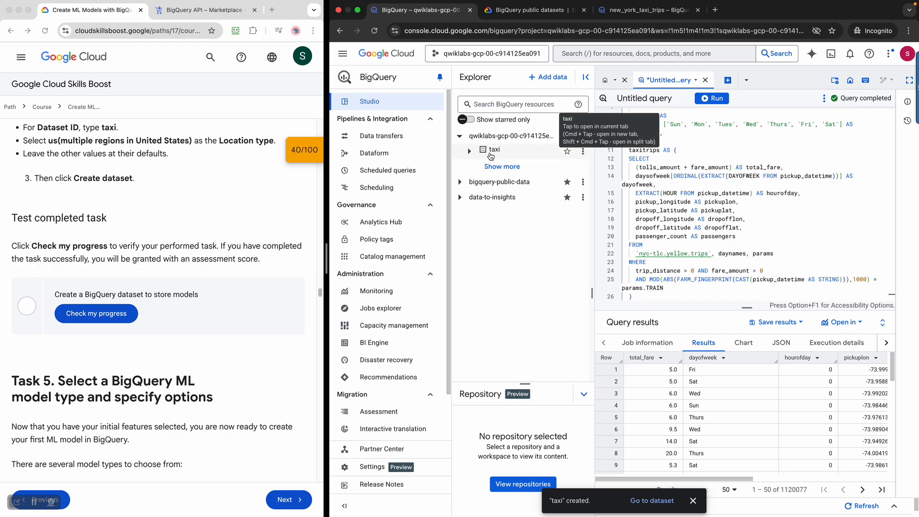
pyautogui.click(128, 321)
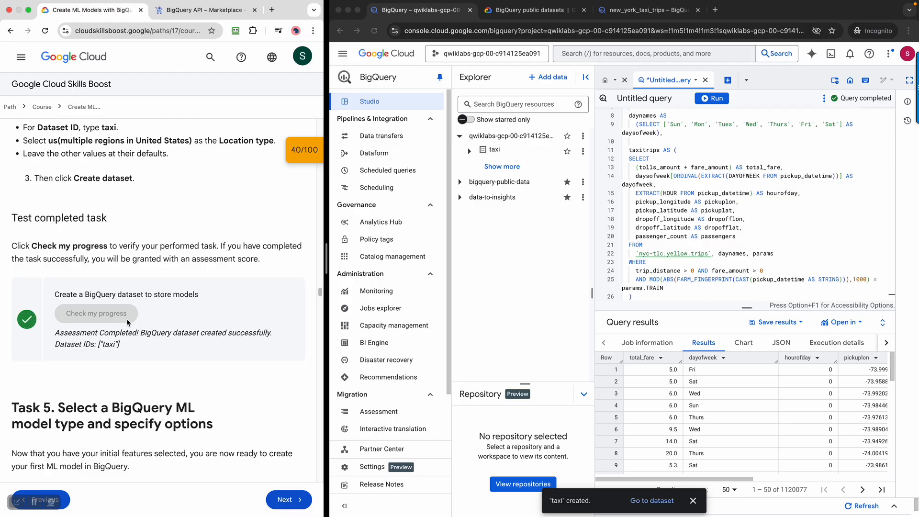
# Read the lab's Task 5 model types and submit Linear Regression as the model type for predicting taxi cab fare.
pyautogui.scroll(-5, 128, 322)
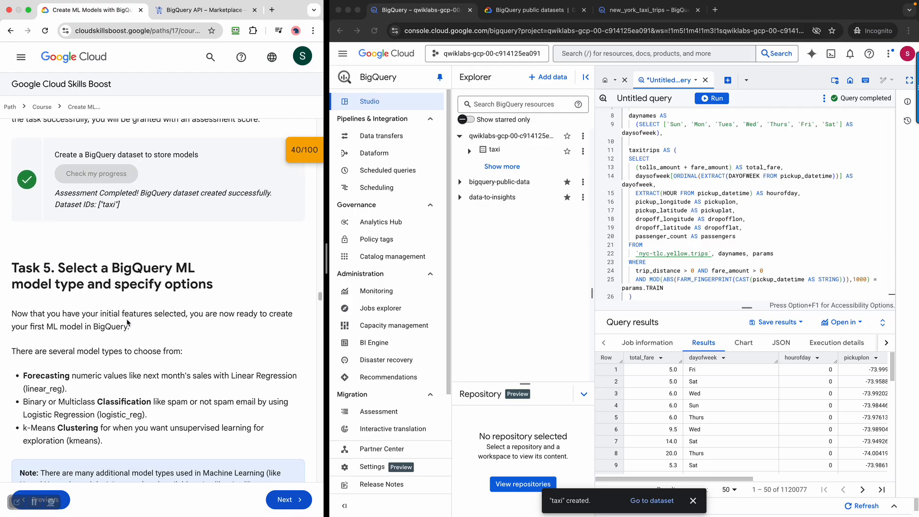
pyautogui.scroll(-5, 128, 323)
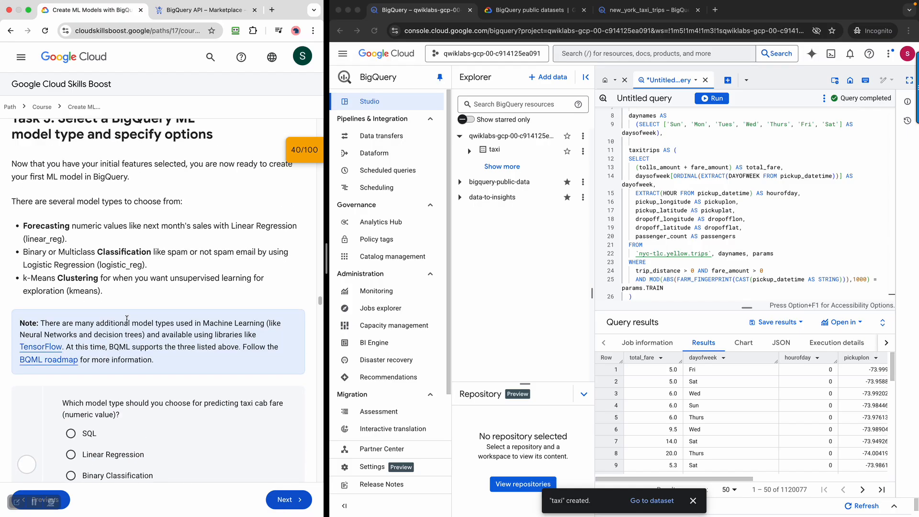
pyautogui.scroll(1, 127, 319)
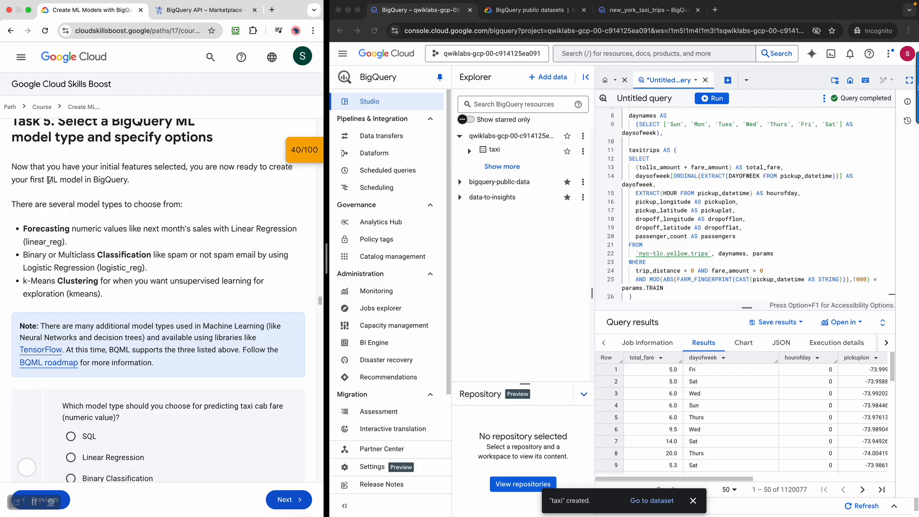
pyautogui.scroll(1, 49, 181)
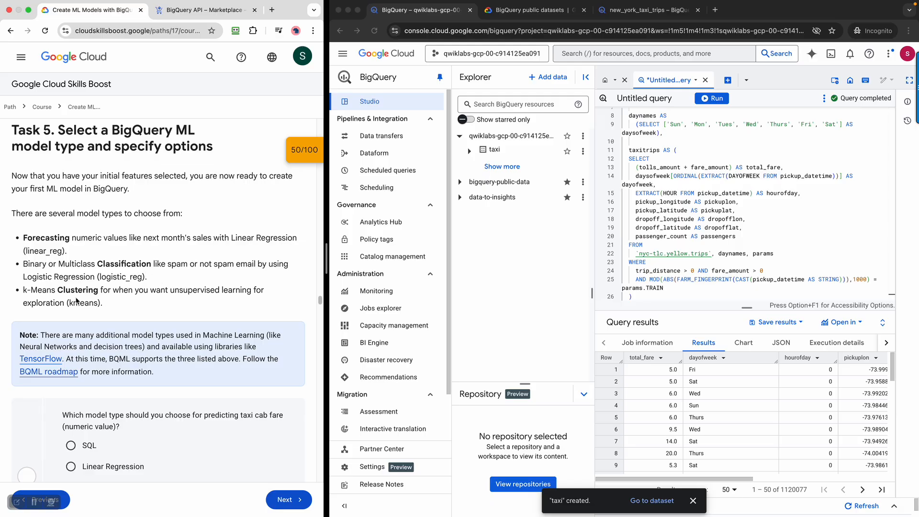
pyautogui.scroll(-5, 81, 305)
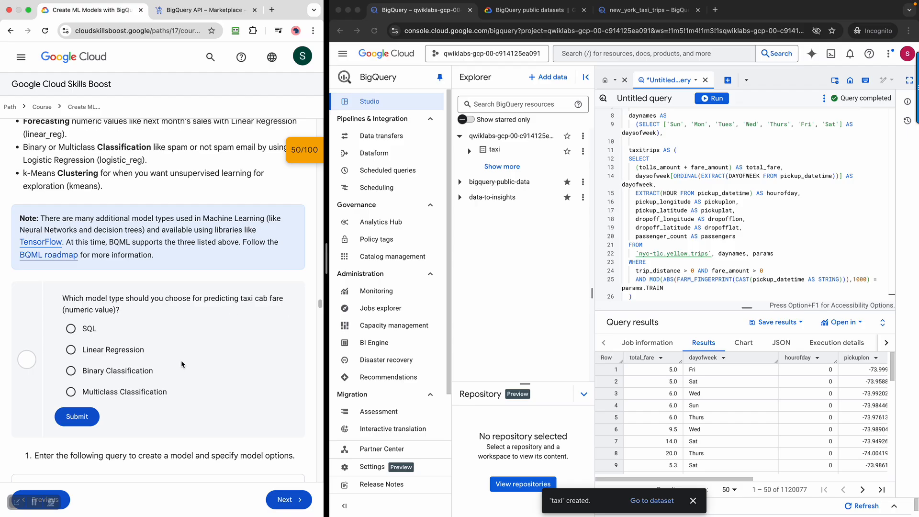
pyautogui.click(107, 355)
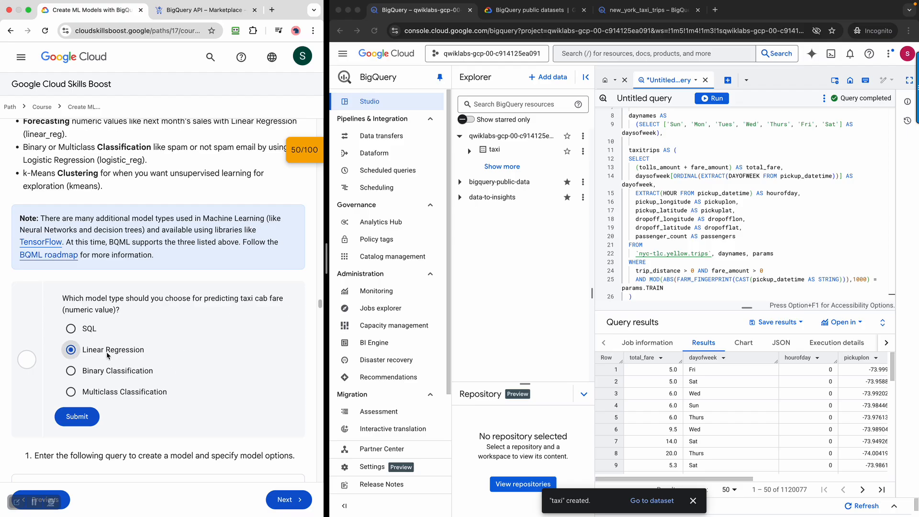
pyautogui.click(86, 421)
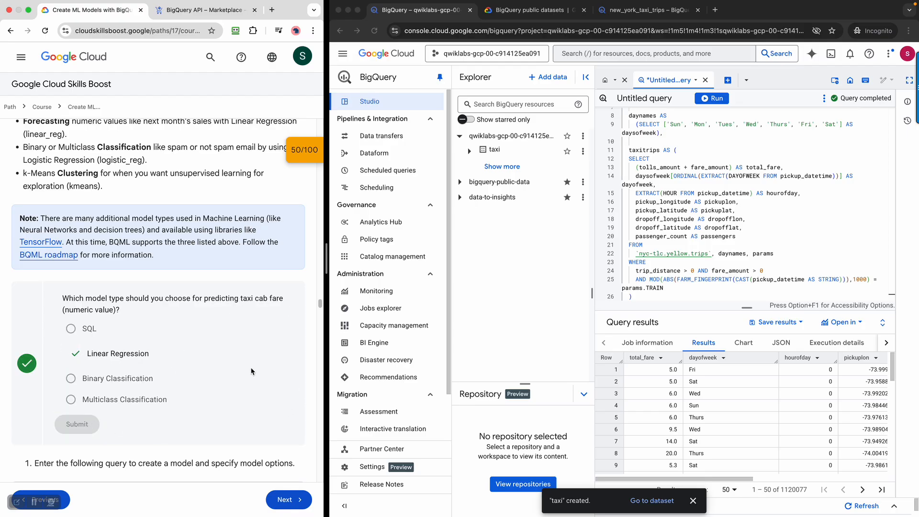
# Review the lab's descriptions of when to use forecasting, classification and k-means clustering models.
pyautogui.scroll(1, 252, 369)
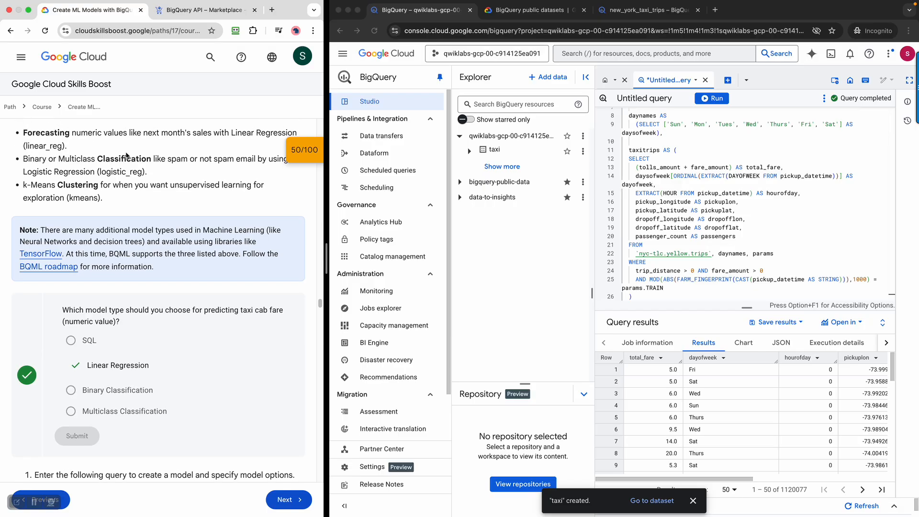
pyautogui.moveTo(81, 133); pyautogui.dragTo(229, 134)
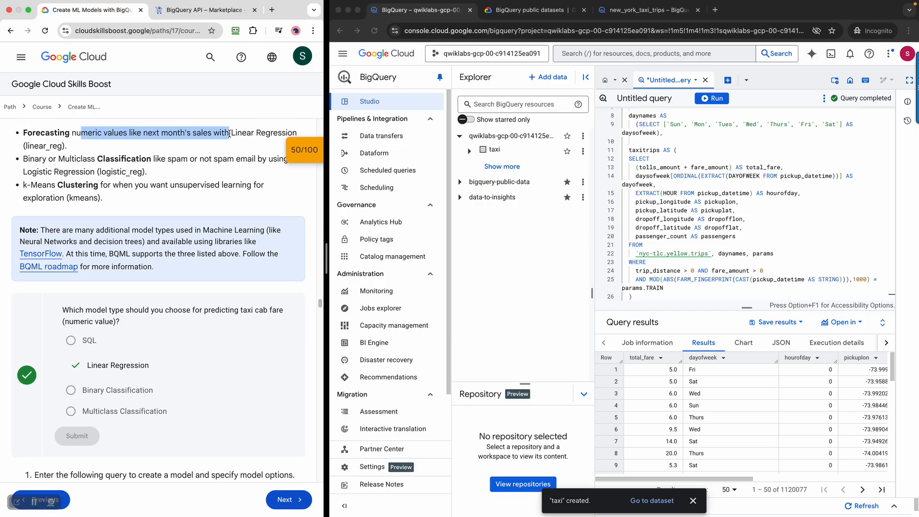
pyautogui.moveTo(160, 159); pyautogui.dragTo(221, 161)
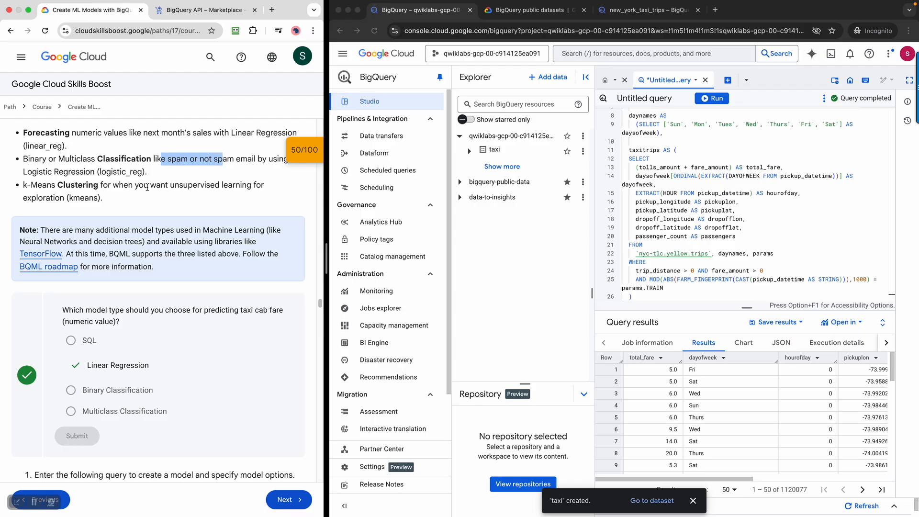
pyautogui.moveTo(144, 187); pyautogui.dragTo(236, 189)
# Copy the lab's CREATE or REPLACE MODEL taxi.taxifare_model query and replace the query editor's contents with it, hiding the Explorer.
pyautogui.scroll(-6, 228, 232)
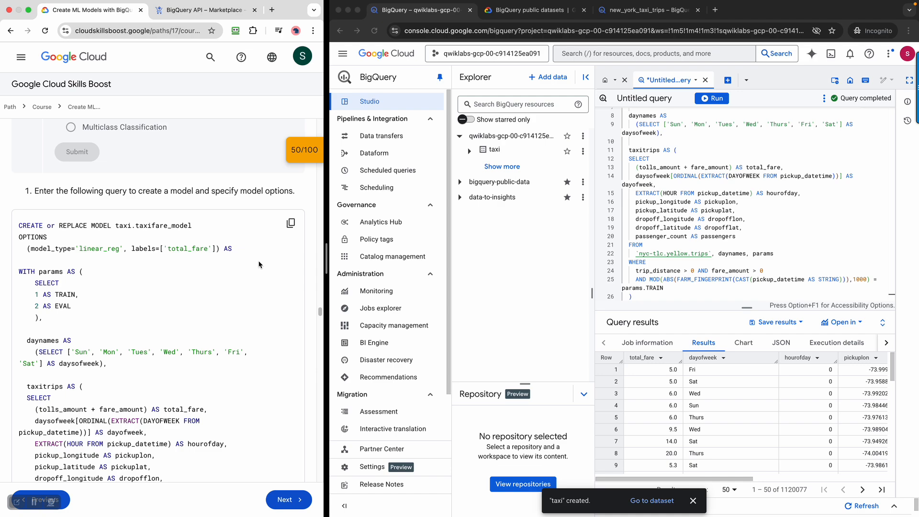
pyautogui.click(291, 223)
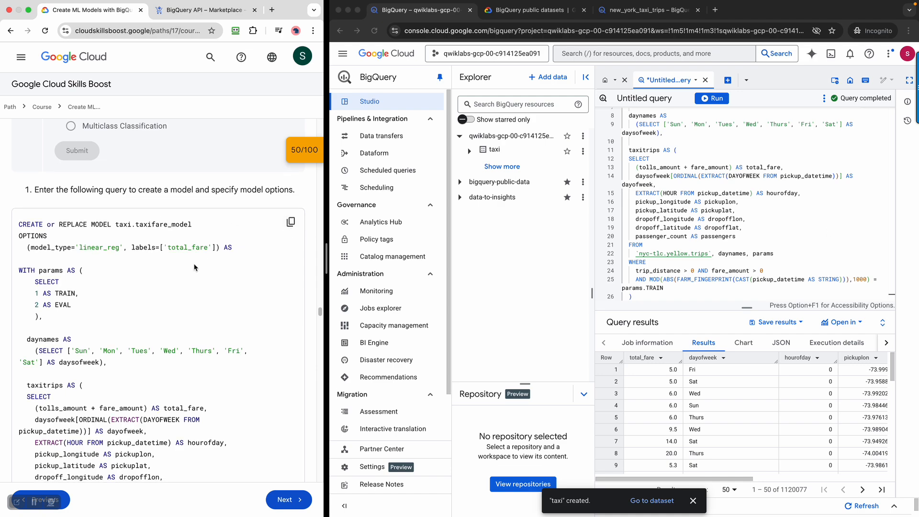
pyautogui.scroll(-1, 195, 267)
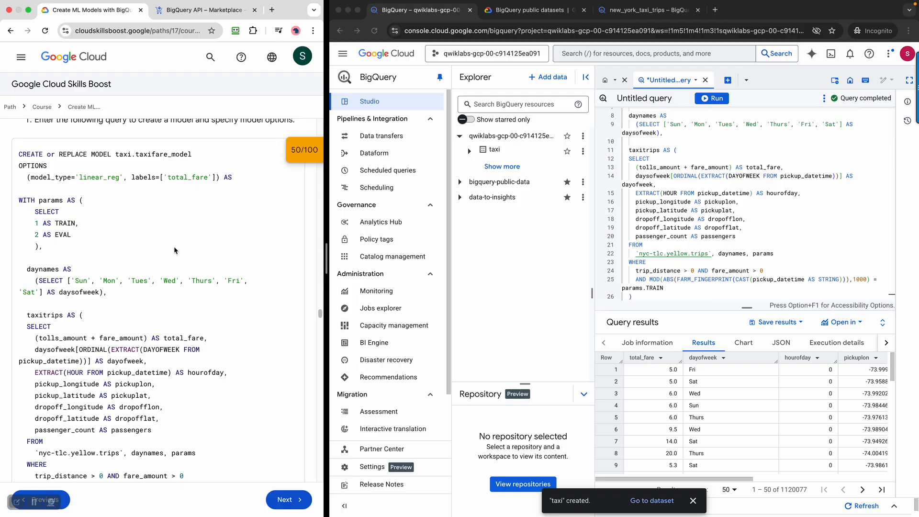
pyautogui.scroll(-1, 175, 250)
pyautogui.scroll(-1, 175, 250)
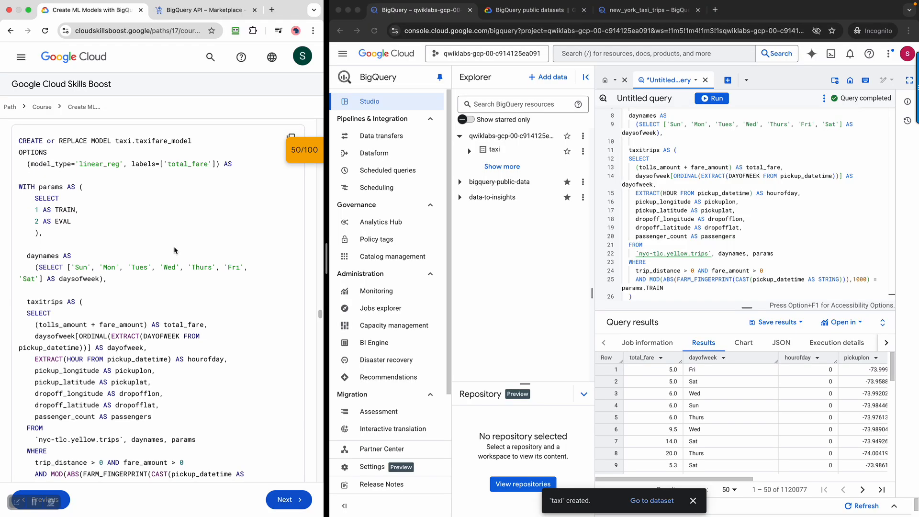
pyautogui.click(736, 221)
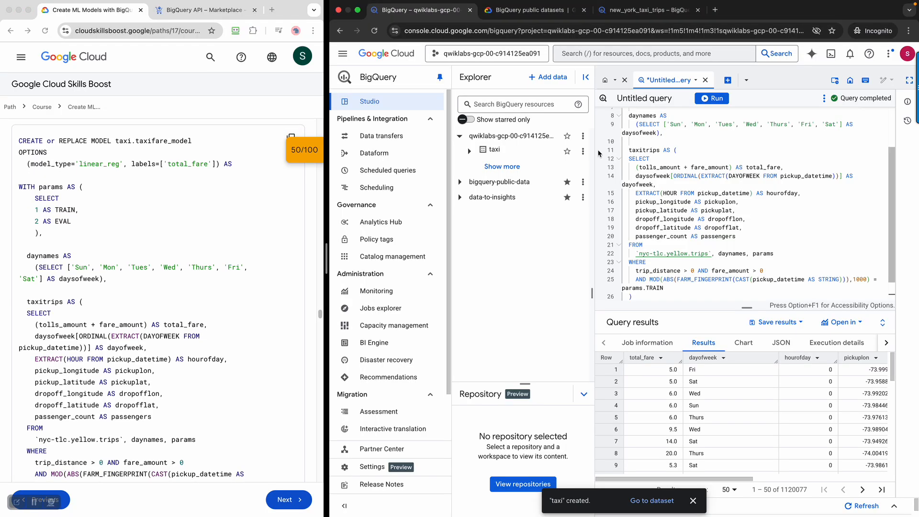
pyautogui.click(587, 76)
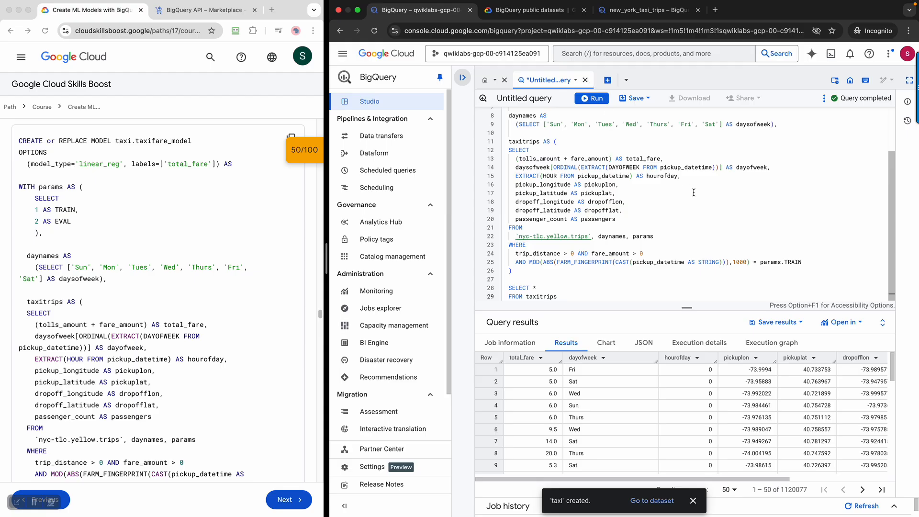
pyautogui.press('super+a')
pyautogui.press('super+v')
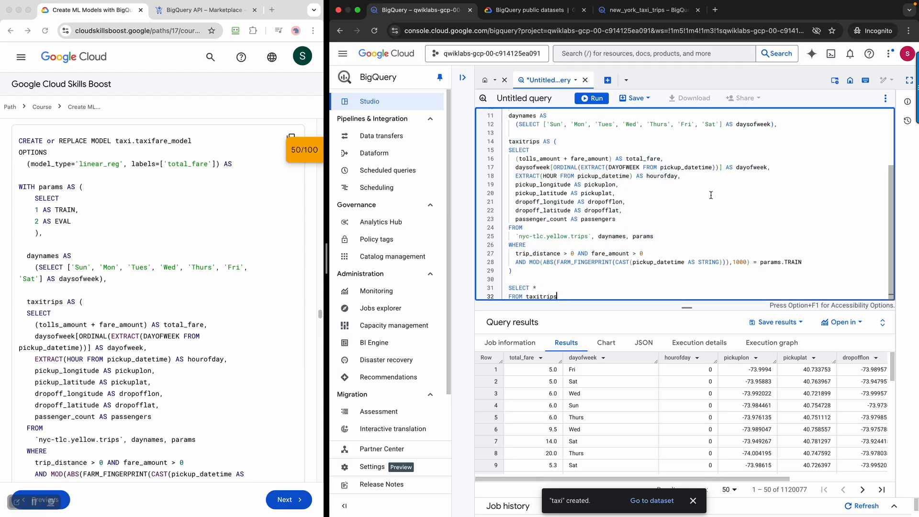
# Enlarge the query editor to show the whole statement and run it to train taxi.taxifare_model.
pyautogui.moveTo(687, 309); pyautogui.dragTo(685, 435)
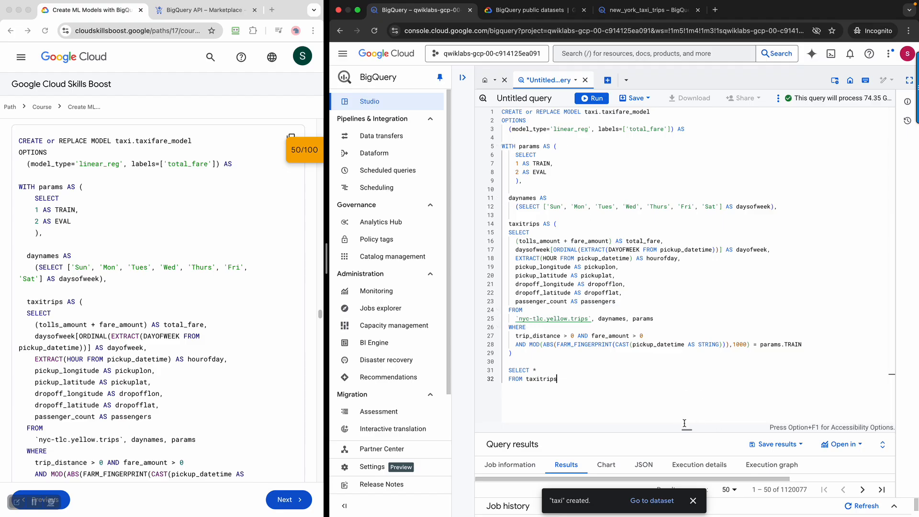
pyautogui.moveTo(687, 430); pyautogui.dragTo(687, 399)
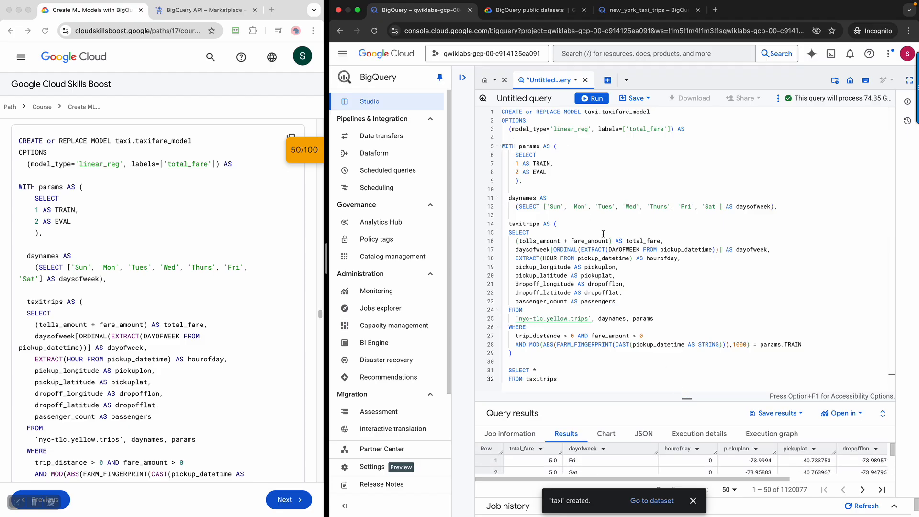
pyautogui.click(603, 98)
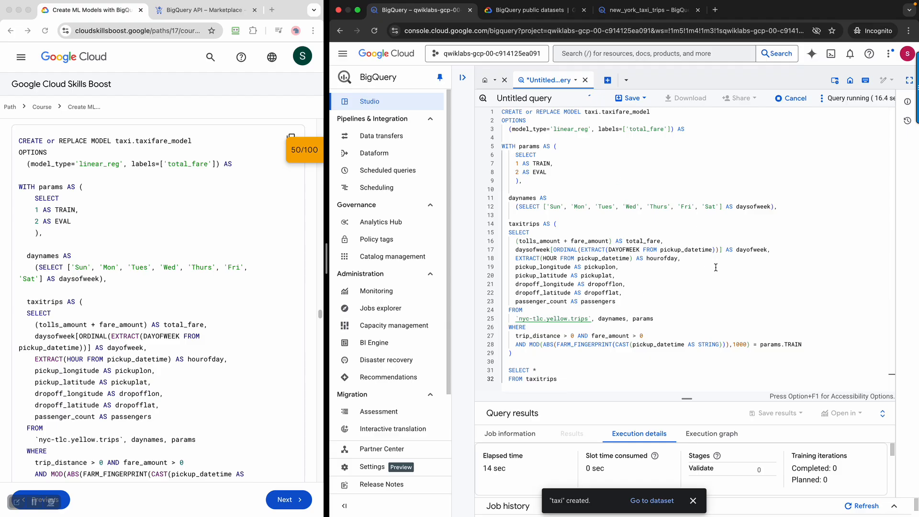
# Read the lab's instructions on waiting for model training and briefly look at the taxi dataset in the Explorer.
pyautogui.click(186, 367)
pyautogui.scroll(-10, 187, 367)
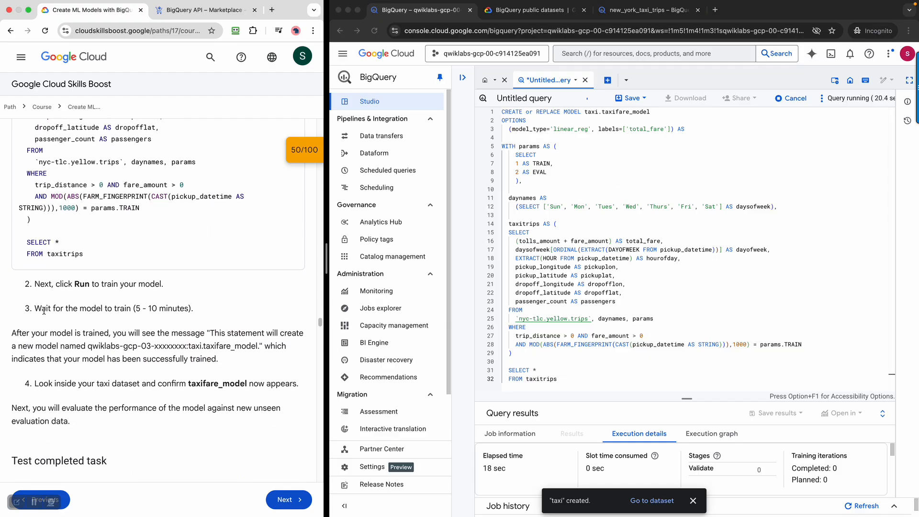
pyautogui.moveTo(45, 311); pyautogui.dragTo(259, 313)
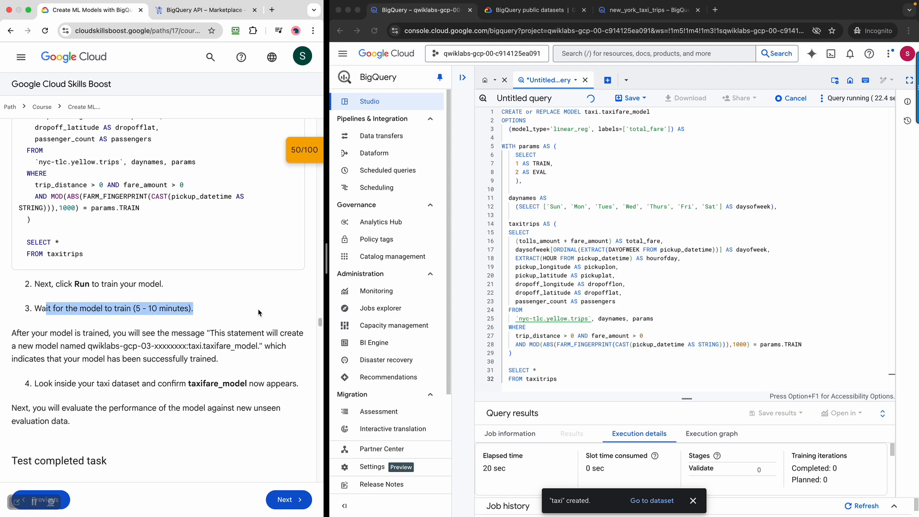
pyautogui.click(466, 80)
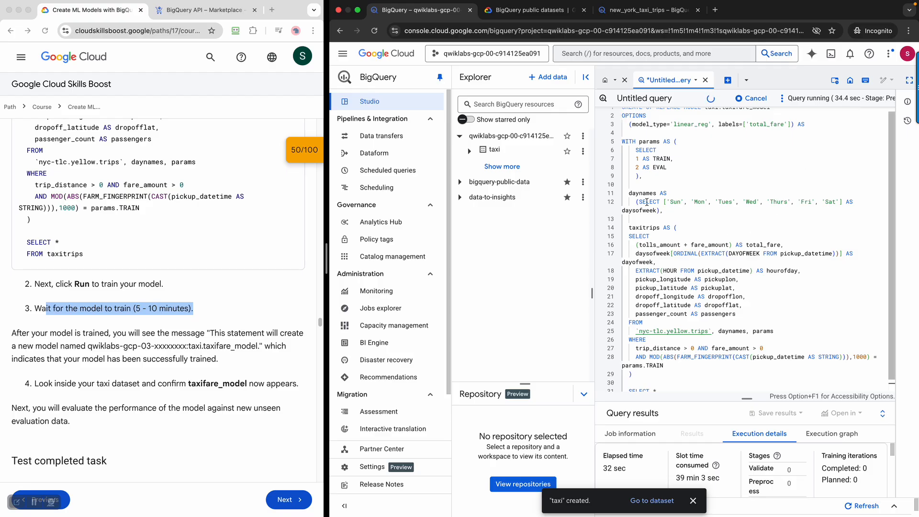
pyautogui.click(585, 77)
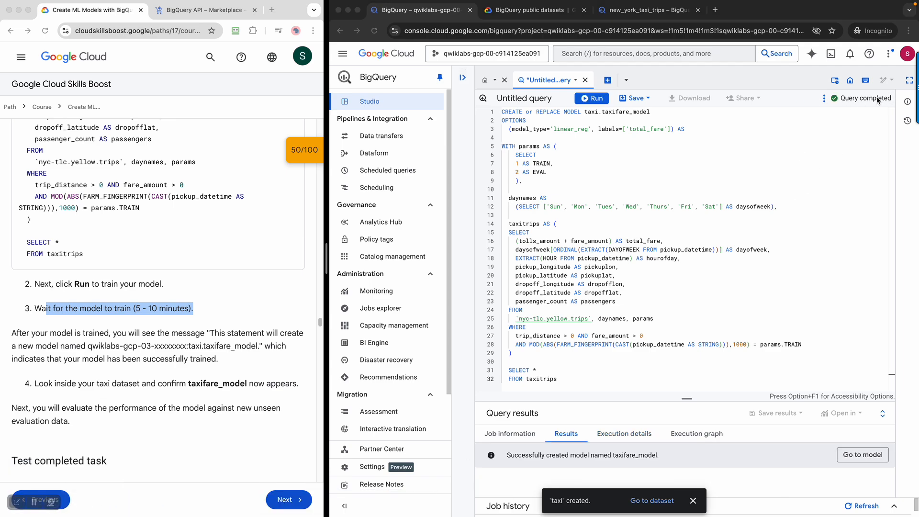
# Display the job information of the model training query and enlarge the query results area to read it.
pyautogui.click(510, 439)
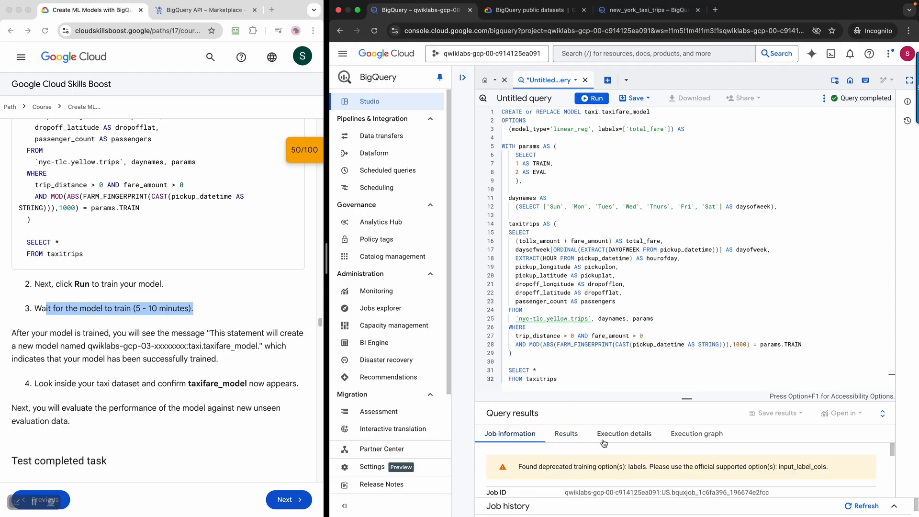
pyautogui.moveTo(687, 399); pyautogui.dragTo(694, 290)
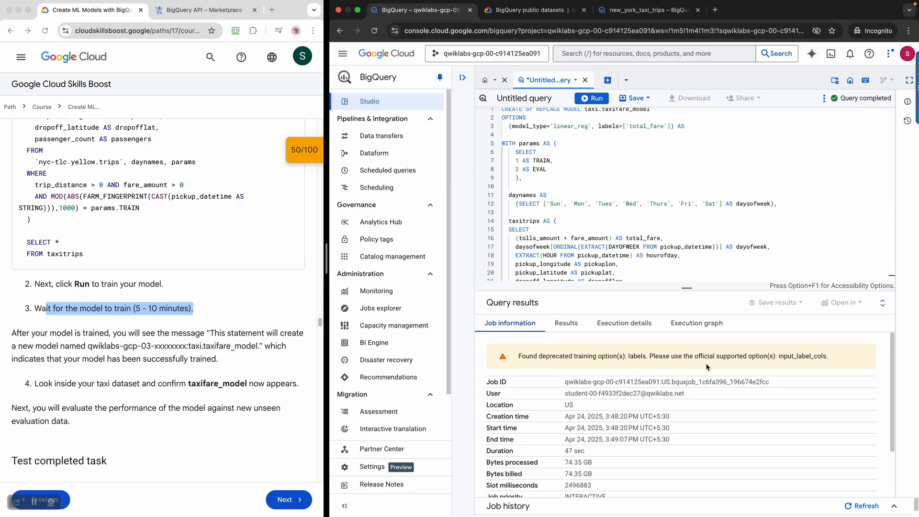
# Enlarge the query results area and review the training query's job information, results, execution details and all execution graph stages.
pyautogui.moveTo(689, 289); pyautogui.dragTo(688, 226)
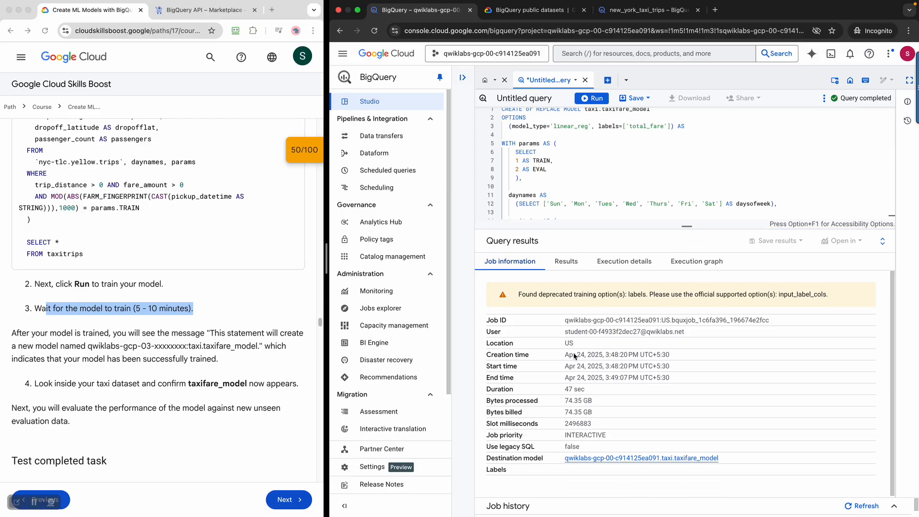
pyautogui.click(569, 267)
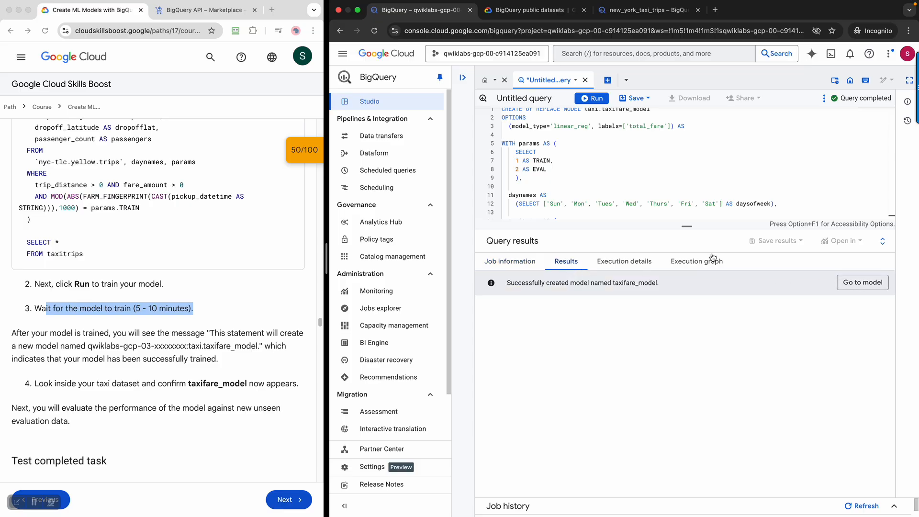
pyautogui.click(659, 262)
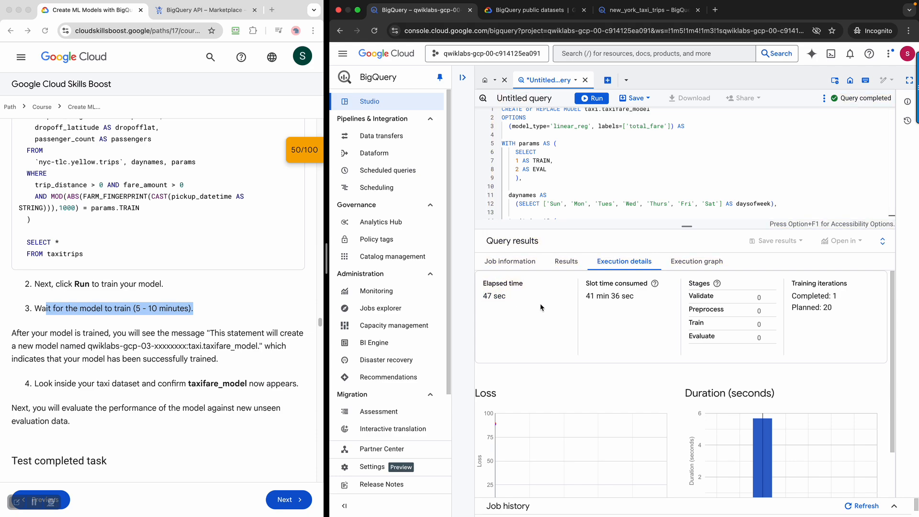
pyautogui.click(708, 263)
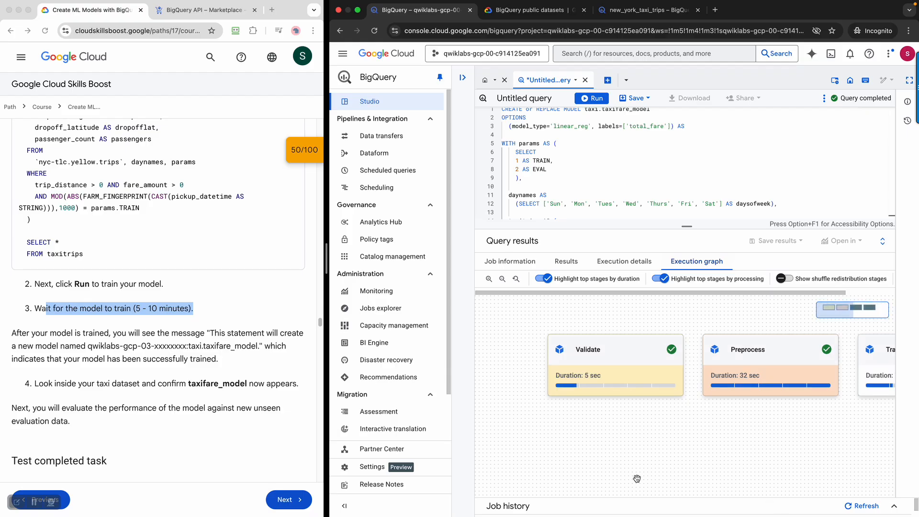
pyautogui.moveTo(691, 423); pyautogui.dragTo(536, 425)
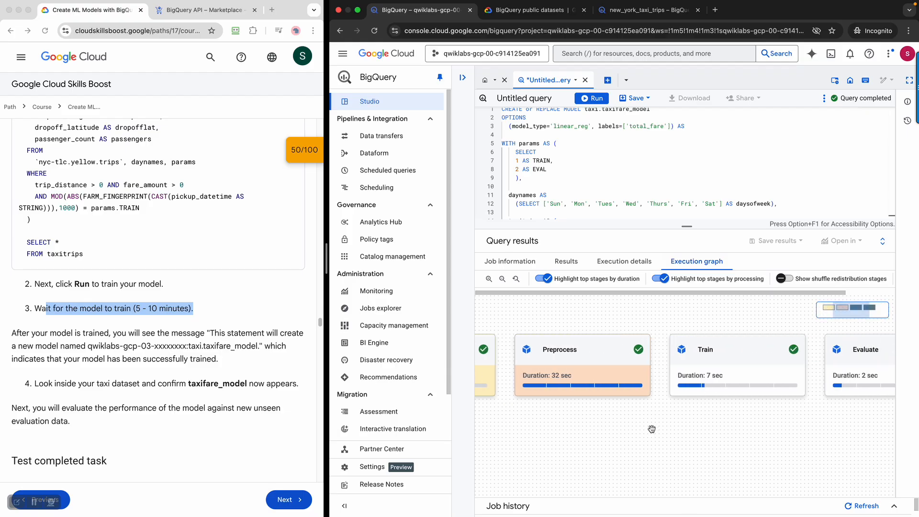
pyautogui.moveTo(711, 434); pyautogui.dragTo(581, 427)
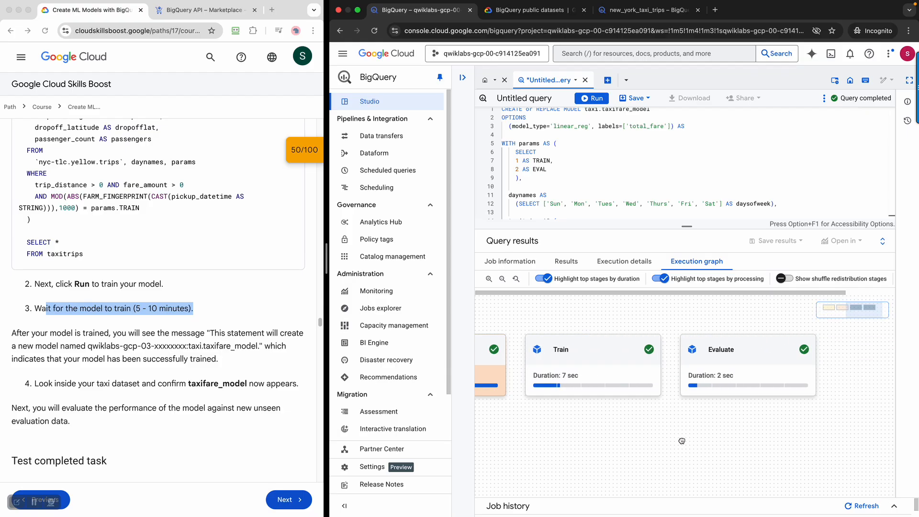
pyautogui.hscroll(-5, 599, 300)
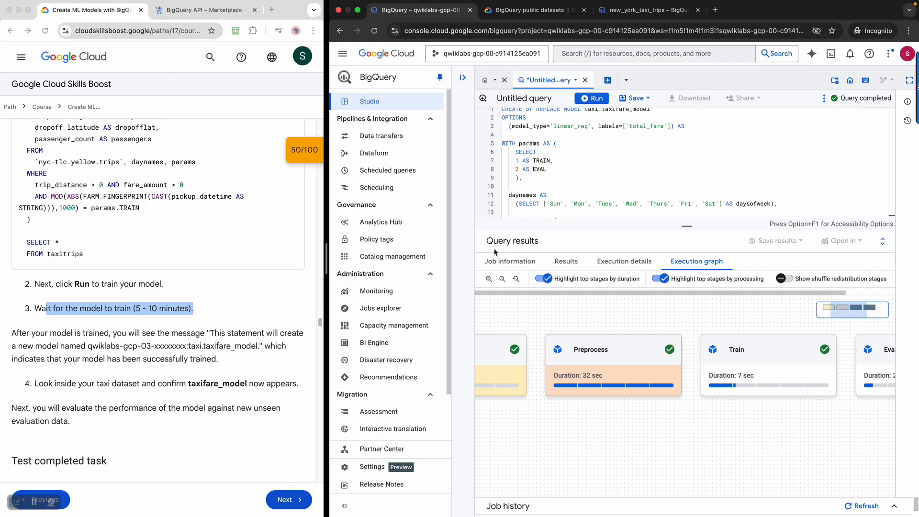
# Open taxifare_model from the training query's results and look for it under the taxi dataset in the Explorer, hiding the Explorer again.
pyautogui.click(567, 262)
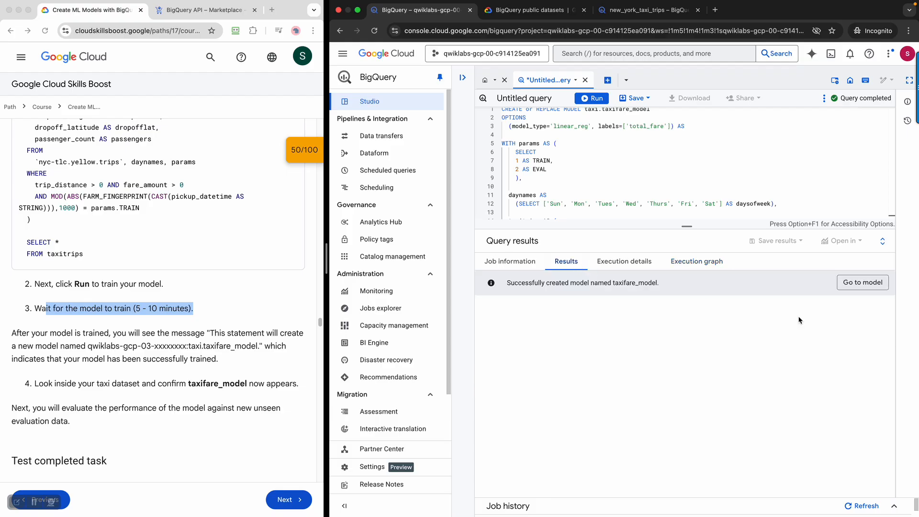
pyautogui.click(880, 285)
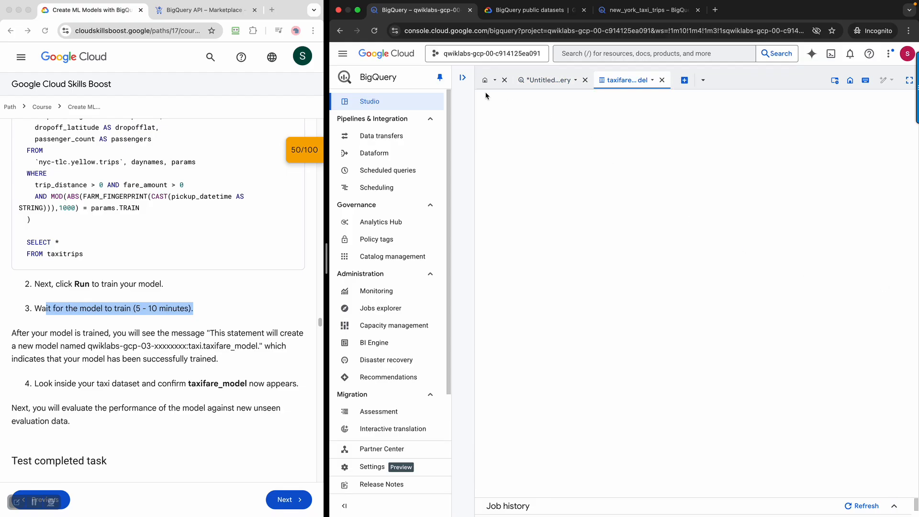
pyautogui.click(463, 77)
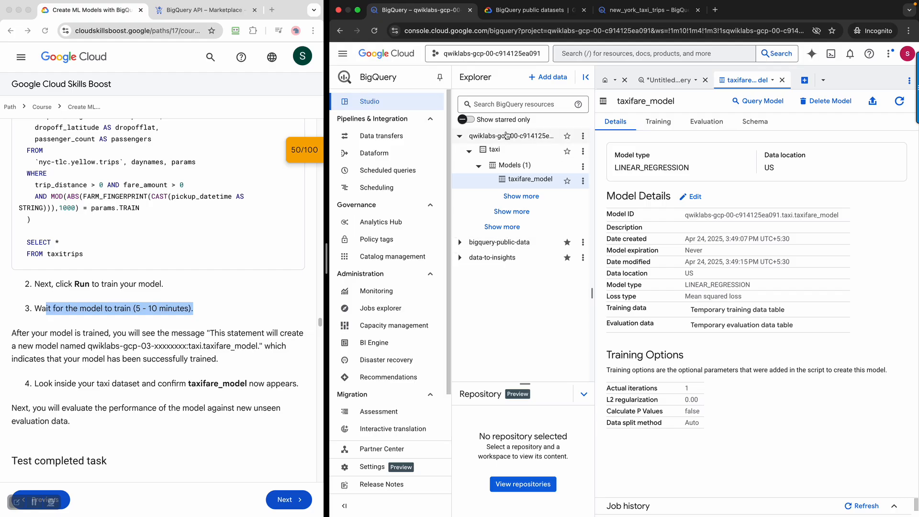
pyautogui.click(350, 54)
pyautogui.click(351, 53)
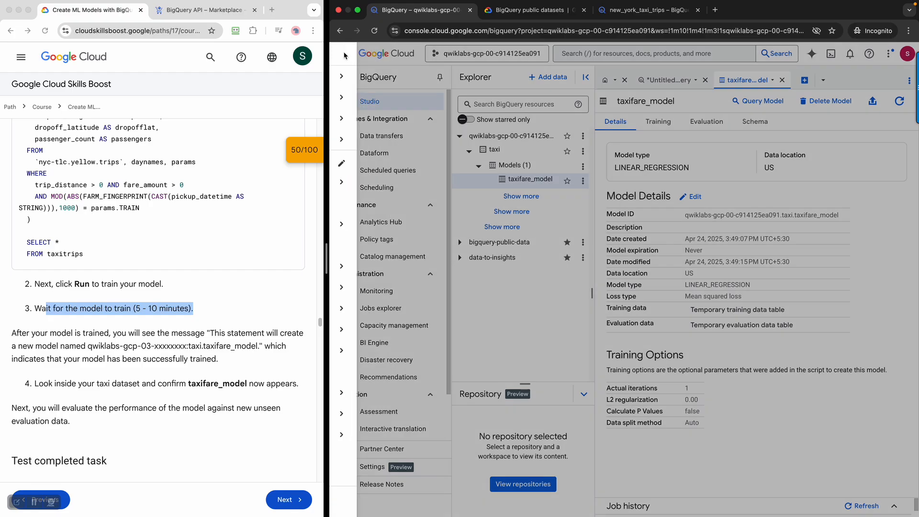
pyautogui.click(440, 78)
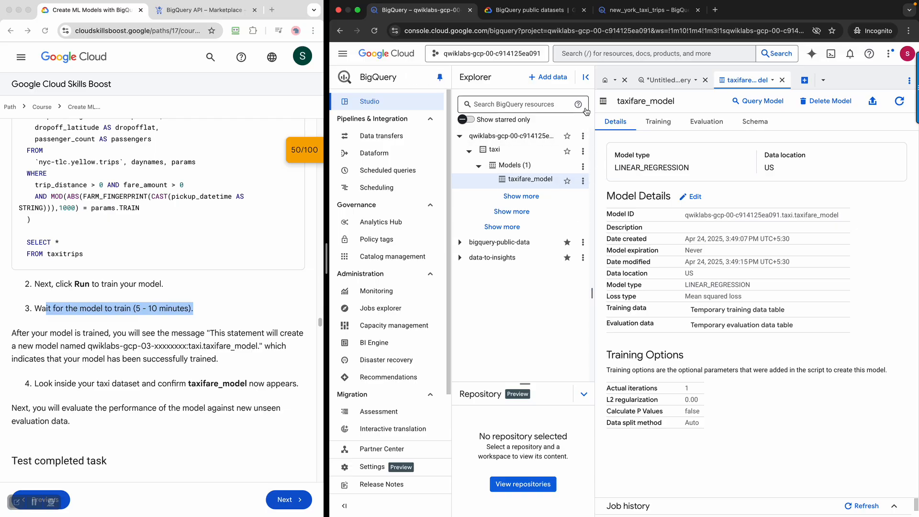
pyautogui.click(586, 77)
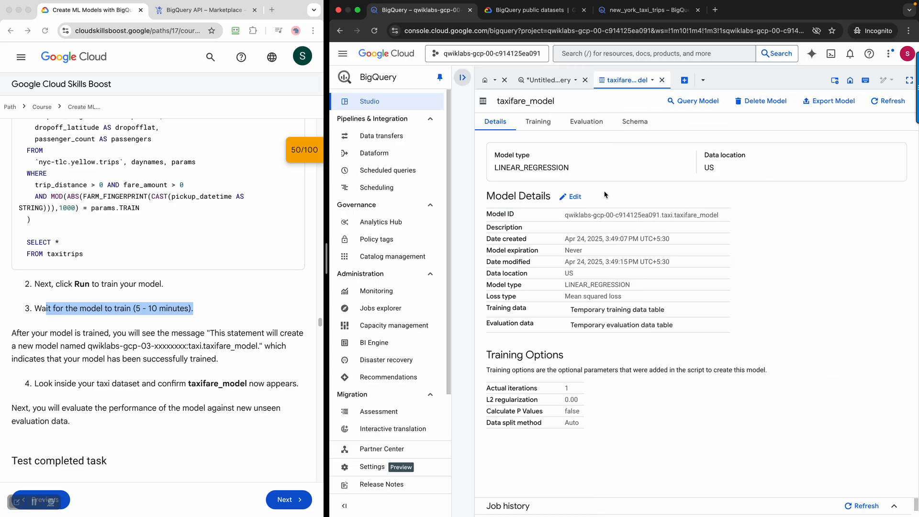
# Compare the model type in the details of taxifare_model with the OPTIONS clause of the CREATE or REPLACE MODEL query.
pyautogui.moveTo(499, 168); pyautogui.dragTo(569, 168)
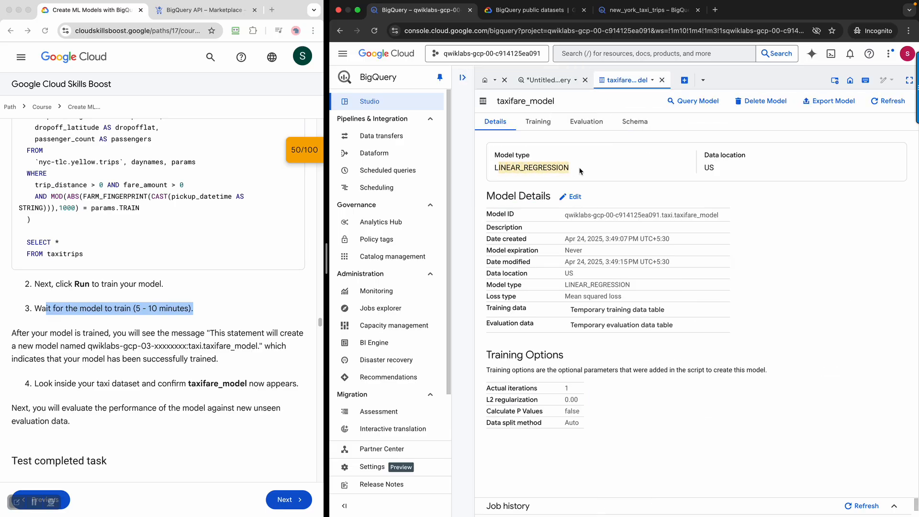
pyautogui.click(549, 81)
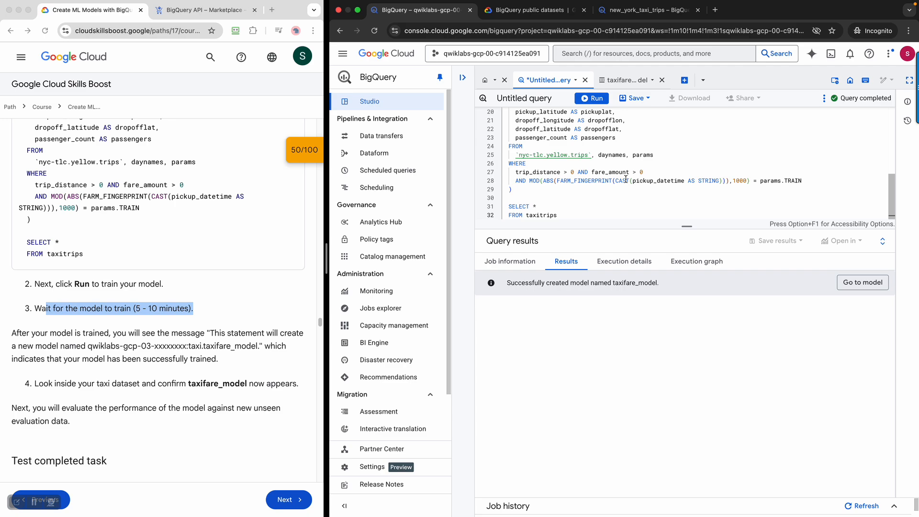
pyautogui.scroll(5, 626, 179)
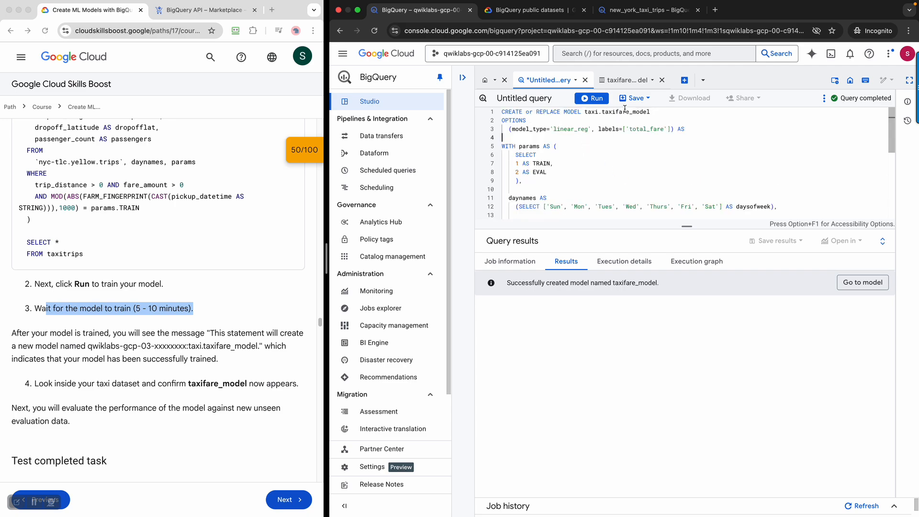
pyautogui.click(622, 81)
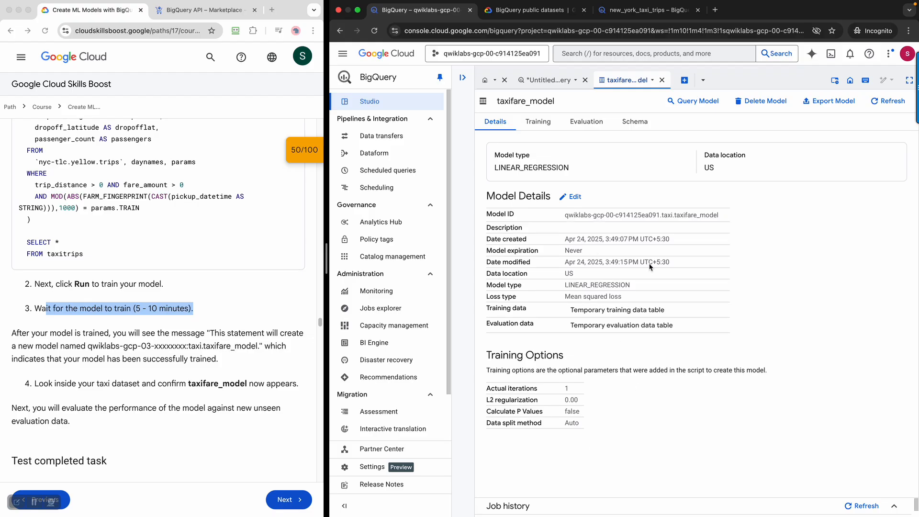
# Examine taxifare_model's training statistics as graphs and as a table, its evaluation metrics, and its schema of labels and features.
pyautogui.click(540, 124)
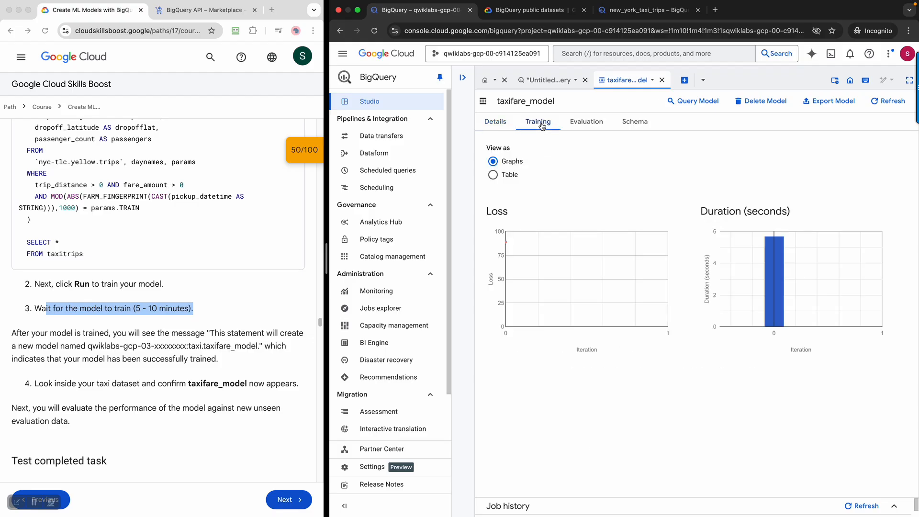
pyautogui.click(497, 177)
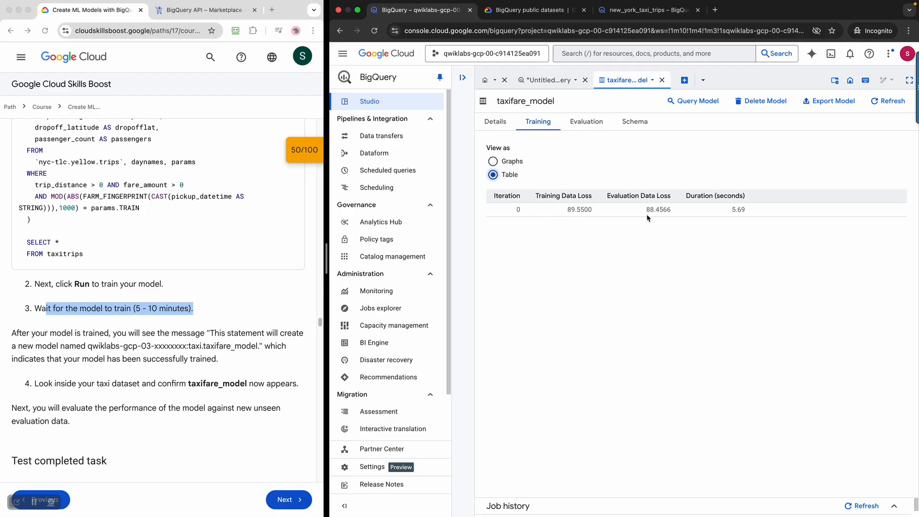
pyautogui.moveTo(793, 216); pyautogui.dragTo(517, 215)
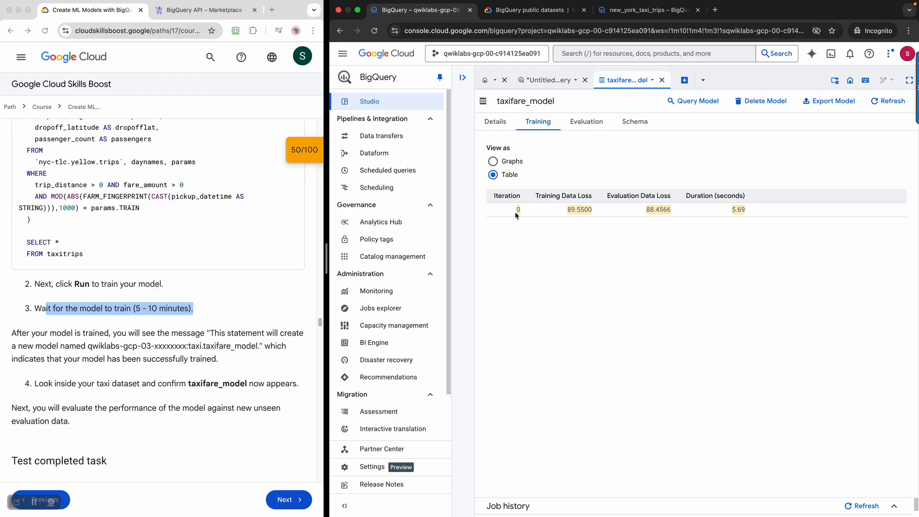
pyautogui.click(593, 247)
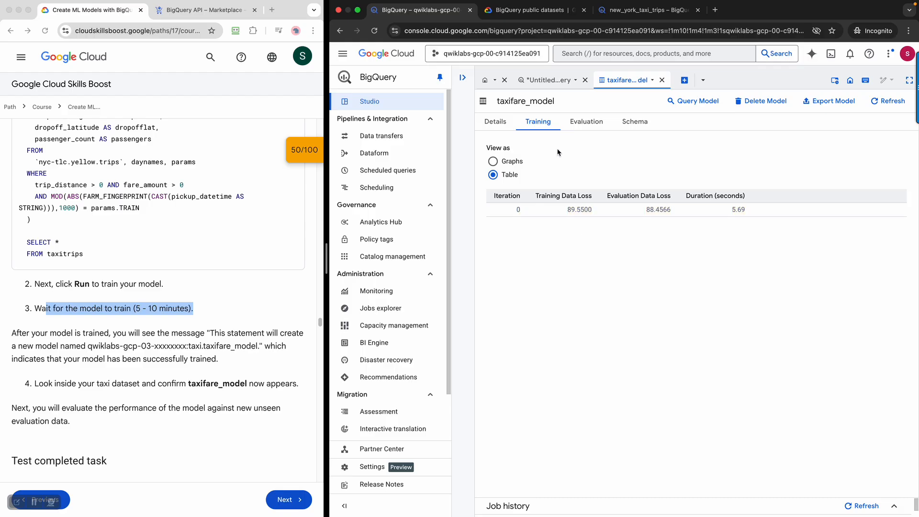
pyautogui.click(586, 123)
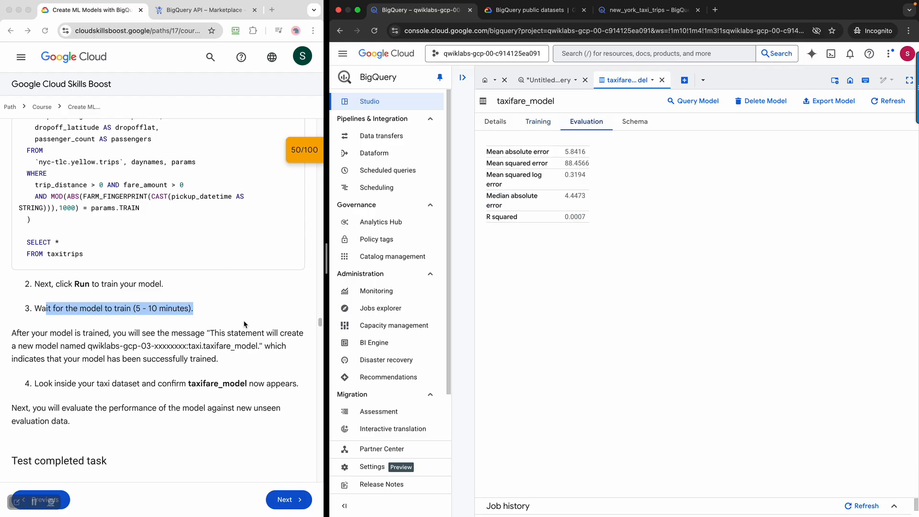
pyautogui.scroll(-3, 244, 325)
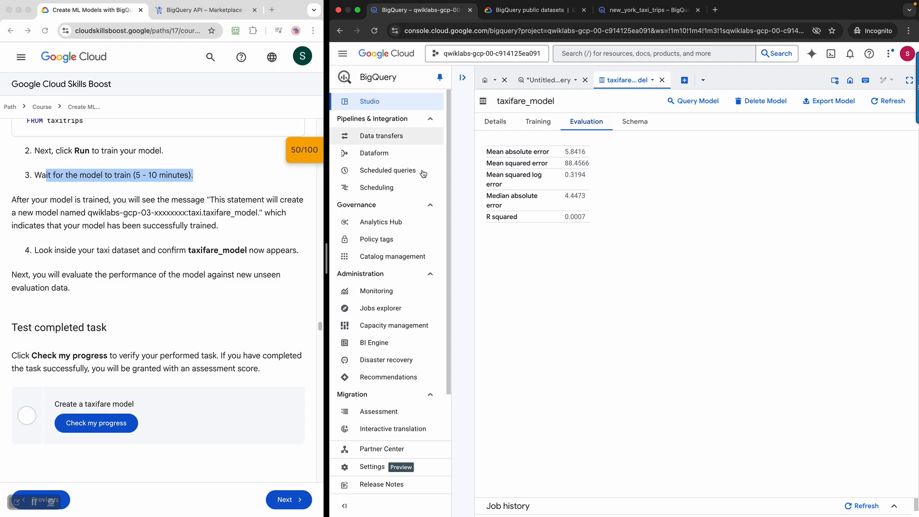
pyautogui.click(637, 121)
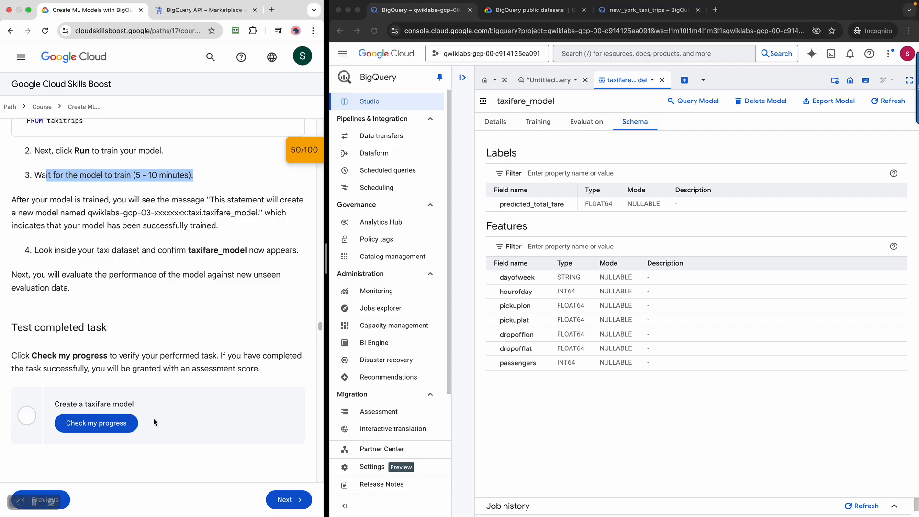
# Check the lab progress for "Create a taxifare model" and read the Task 6 instructions on evaluating model performance.
pyautogui.click(119, 424)
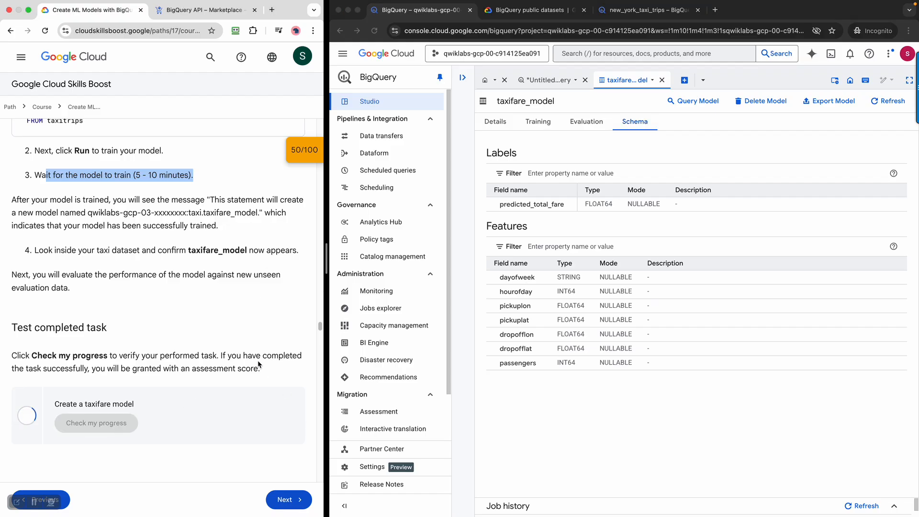
pyautogui.scroll(-2, 259, 365)
pyautogui.scroll(-5, 258, 365)
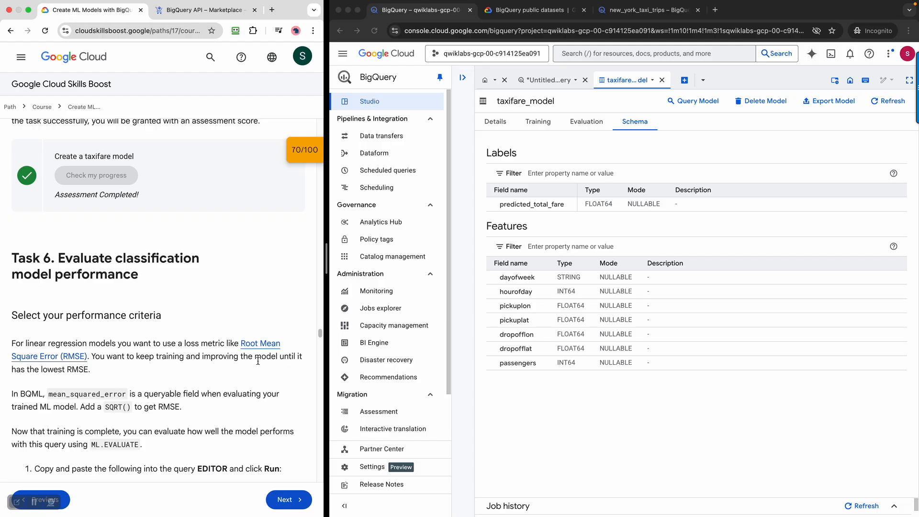
pyautogui.scroll(-1, 258, 364)
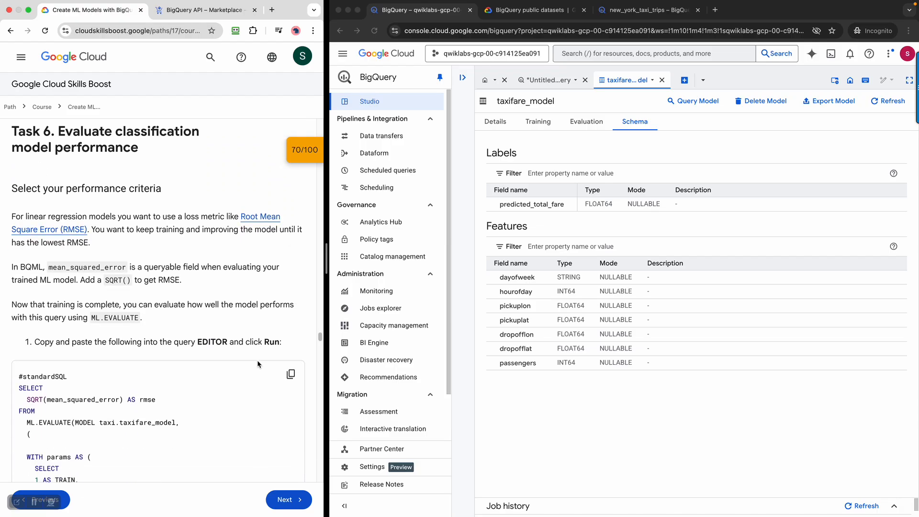
pyautogui.scroll(1, 257, 360)
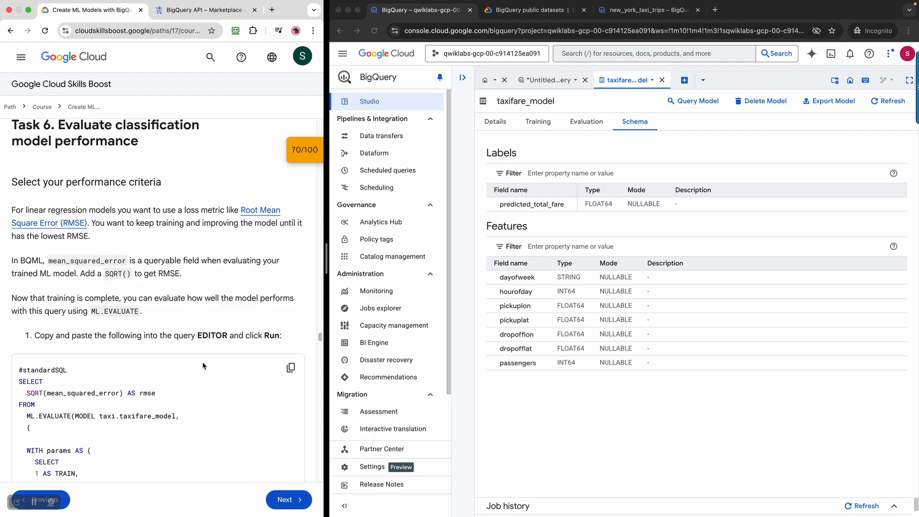
pyautogui.scroll(-1, 203, 367)
pyautogui.scroll(1, 0, 154)
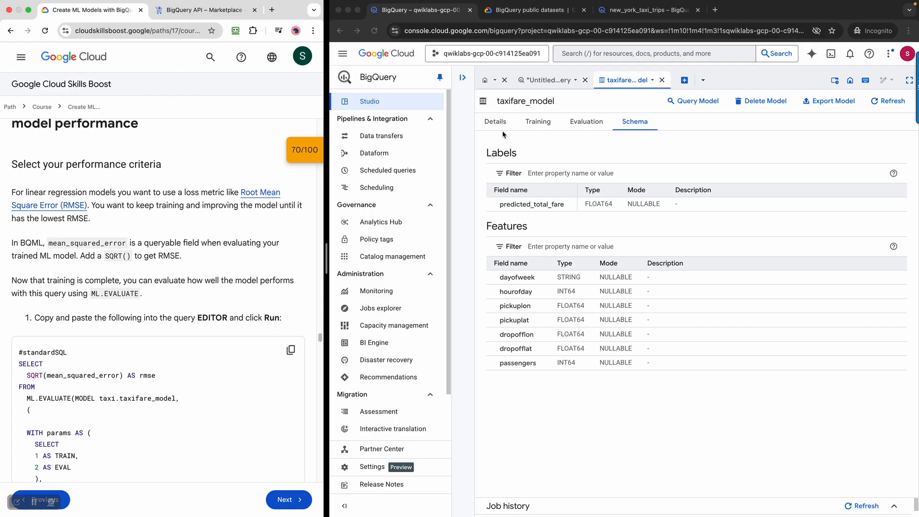
# Copy the lab's ML.EVALUATE query for taxi.taxifare_model, replace the untitled query's contents with it, and enlarge the editor to show it all.
pyautogui.click(548, 80)
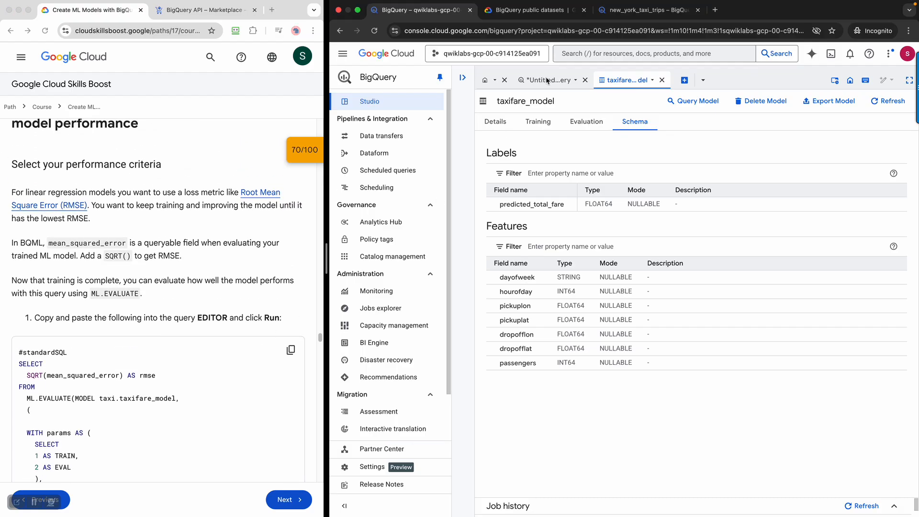
pyautogui.click(292, 351)
pyautogui.click(291, 351)
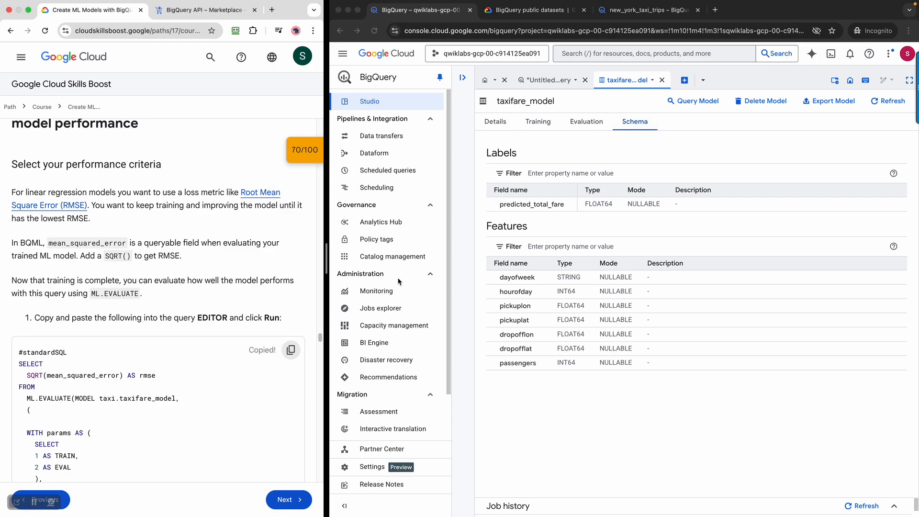
pyautogui.click(549, 79)
pyautogui.click(553, 81)
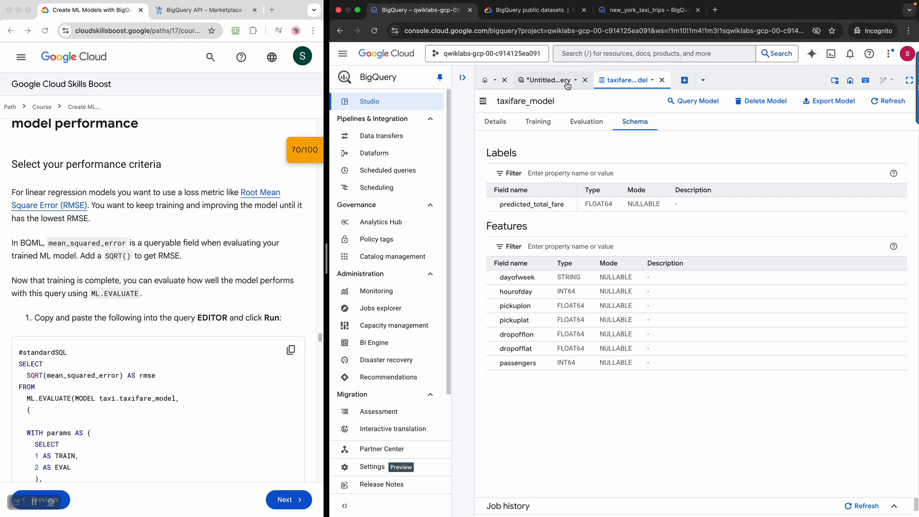
pyautogui.click(656, 173)
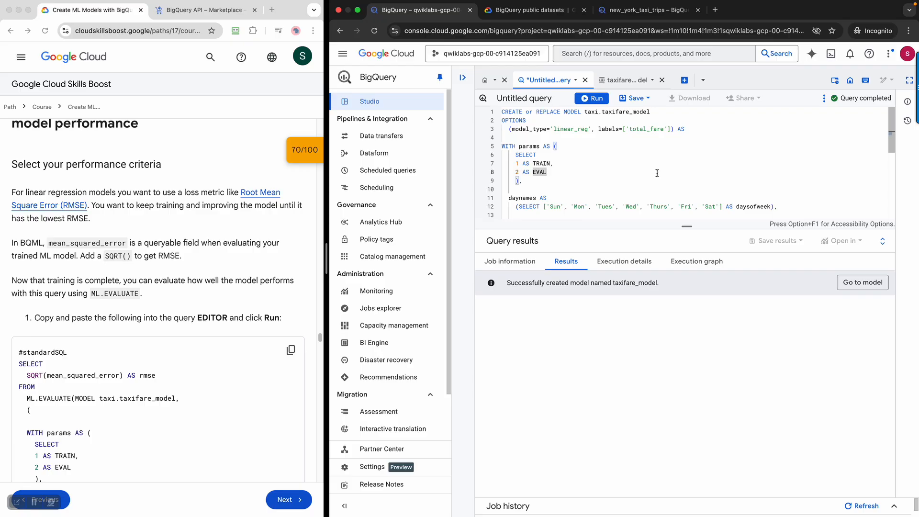
pyautogui.press('super+a')
pyautogui.press('super+v')
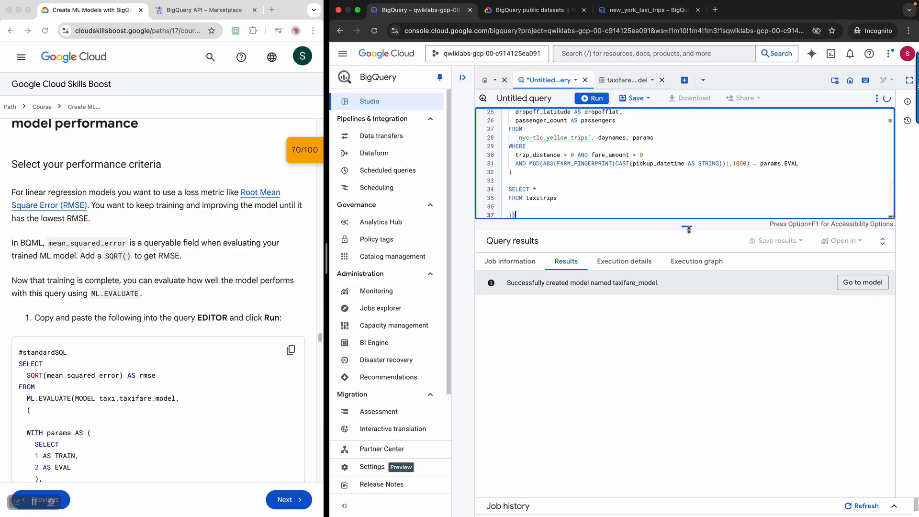
pyautogui.moveTo(687, 227); pyautogui.dragTo(675, 451)
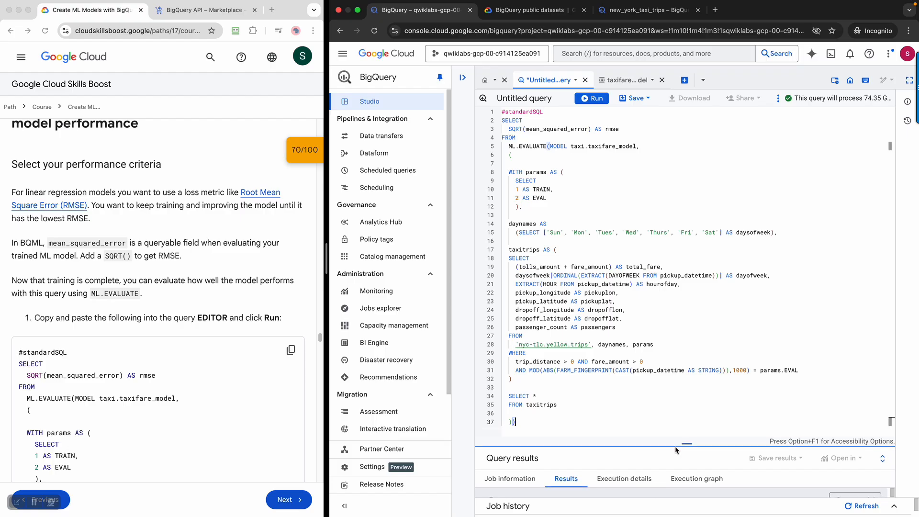
# Run the ML.EVALUATE query for taxi.taxifare_model and enlarge the results pane to show the rmse value.
pyautogui.scroll(-7, 190, 316)
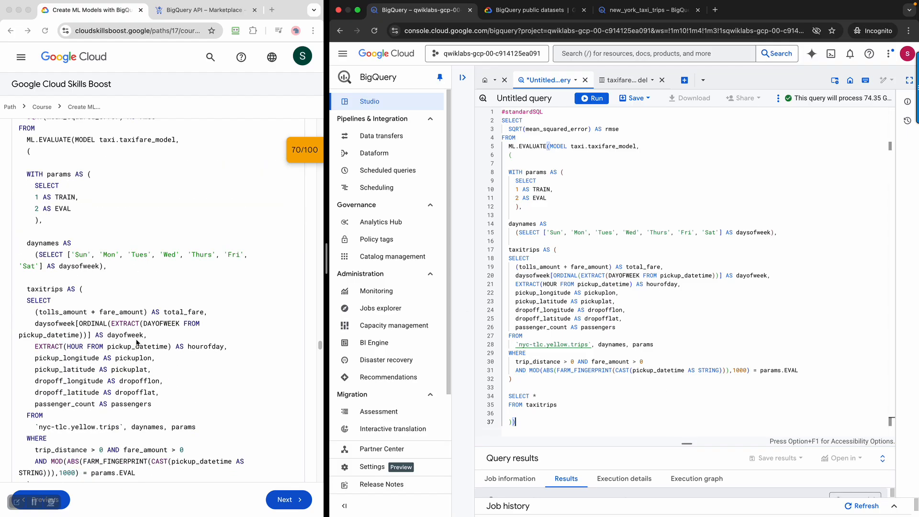
pyautogui.scroll(-2, 191, 316)
pyautogui.click(604, 102)
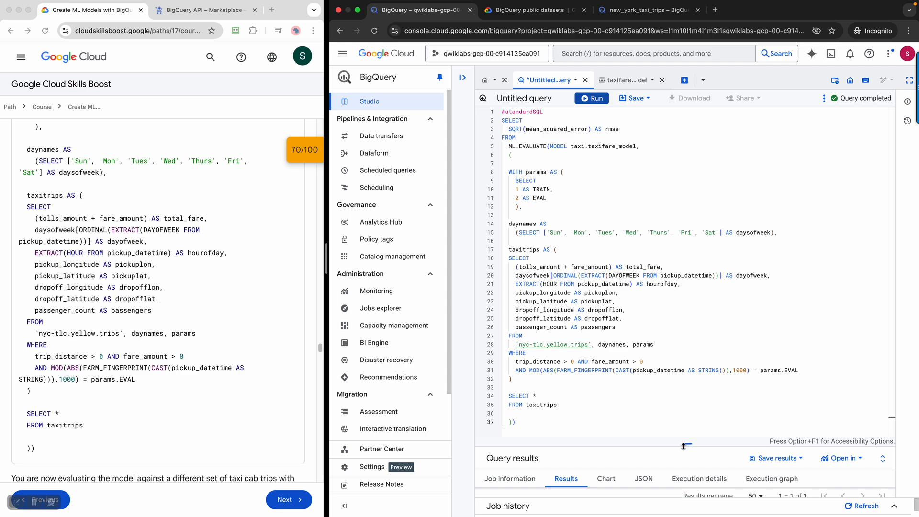
pyautogui.moveTo(685, 444); pyautogui.dragTo(686, 342)
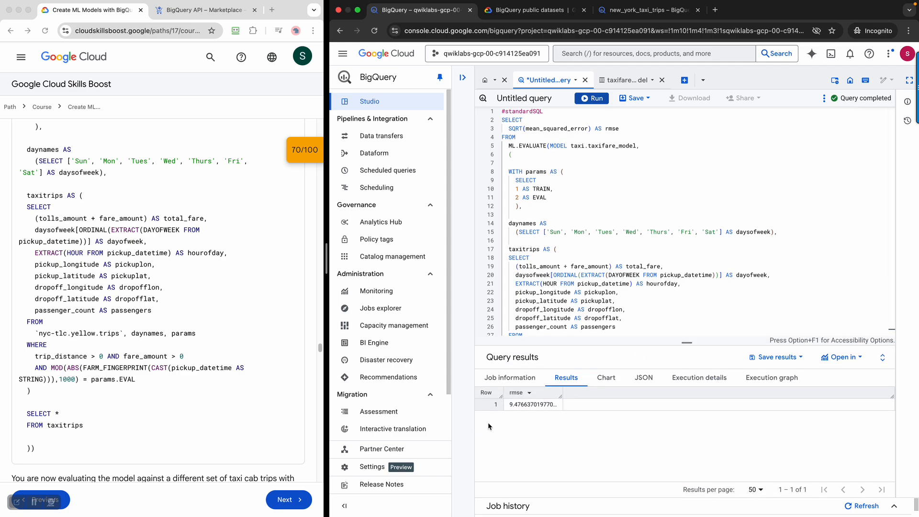
# Compare the query's rmse with the lab's sample result and read the explanation of the loss metric and benchmark criteria.
pyautogui.scroll(-5, 138, 422)
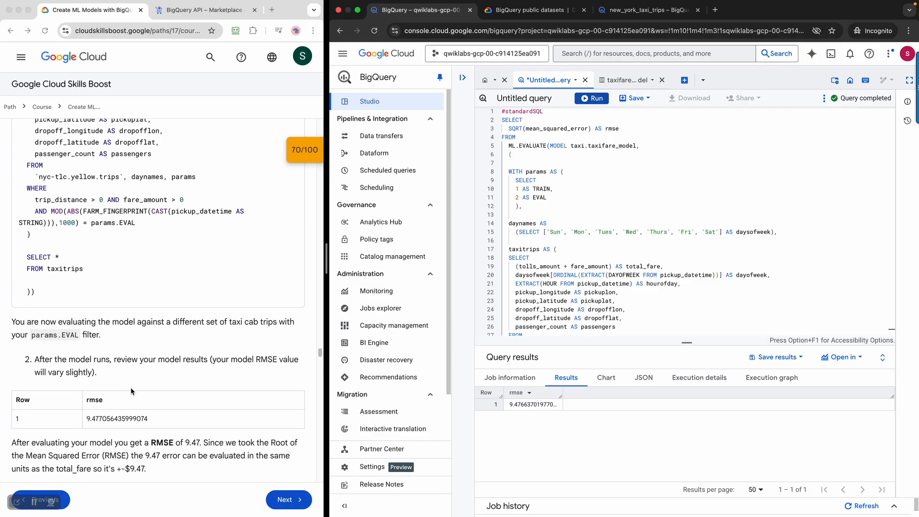
pyautogui.click(38, 355)
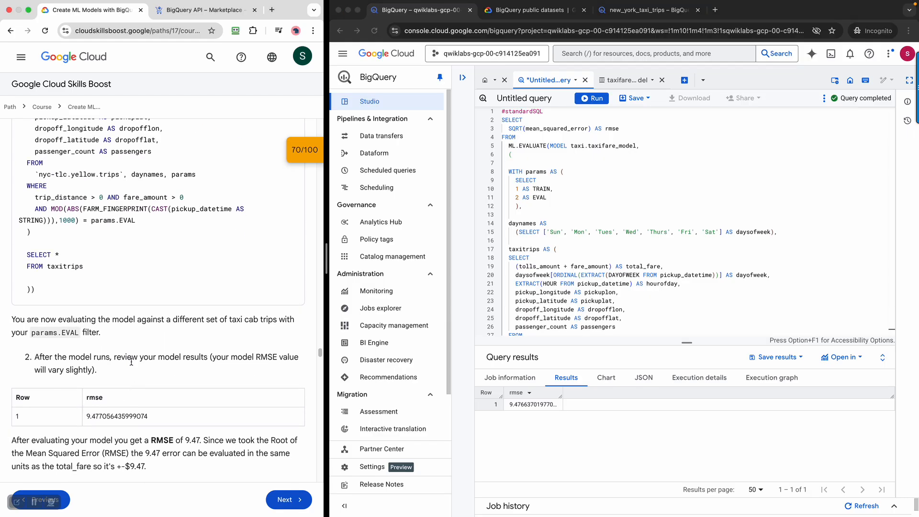
pyautogui.moveTo(119, 359); pyautogui.dragTo(200, 359)
pyautogui.moveTo(67, 424); pyautogui.dragTo(152, 422)
pyautogui.scroll(-4, 148, 309)
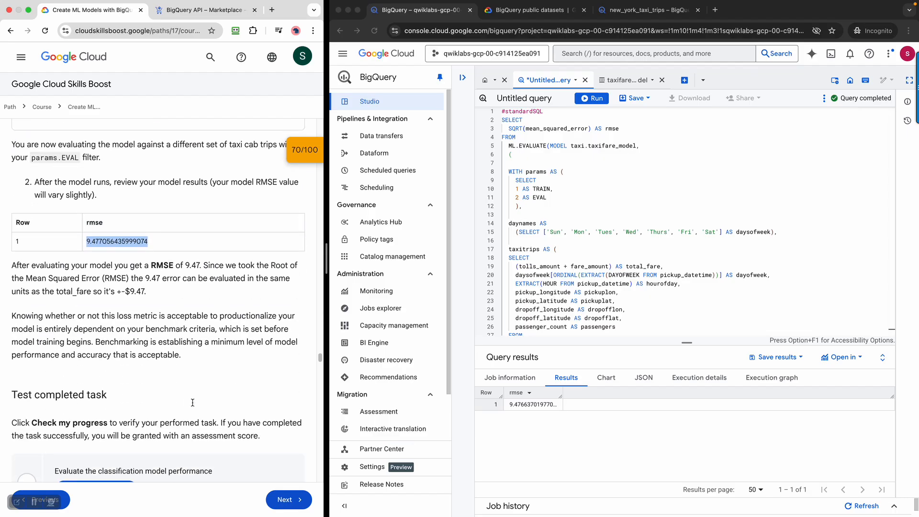
pyautogui.moveTo(28, 268); pyautogui.dragTo(153, 318)
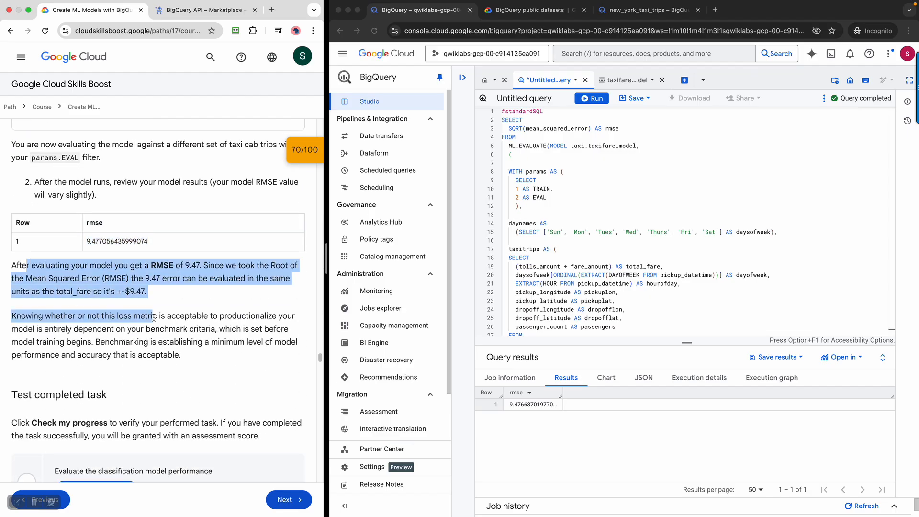
pyautogui.click(168, 385)
# Check the lab progress for "Evaluate the classification model performance".
pyautogui.scroll(-2, 168, 383)
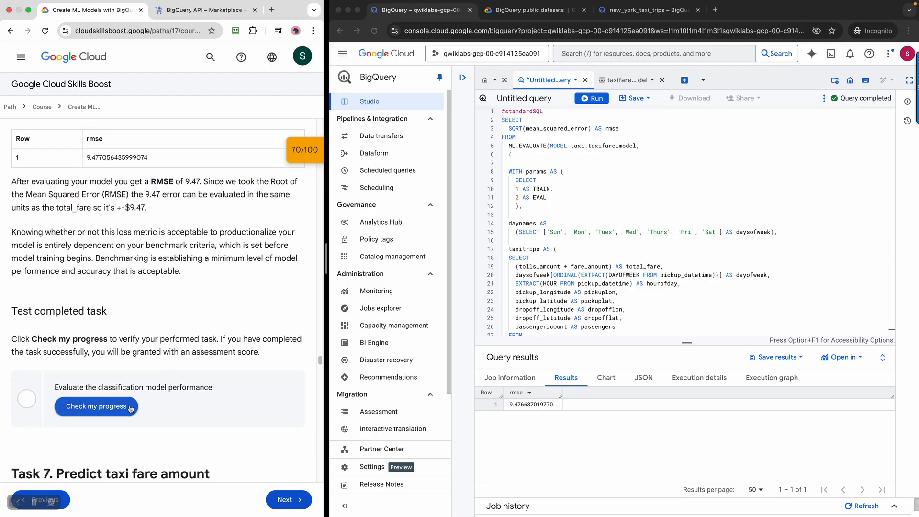
pyautogui.click(131, 408)
pyautogui.scroll(-1, 205, 310)
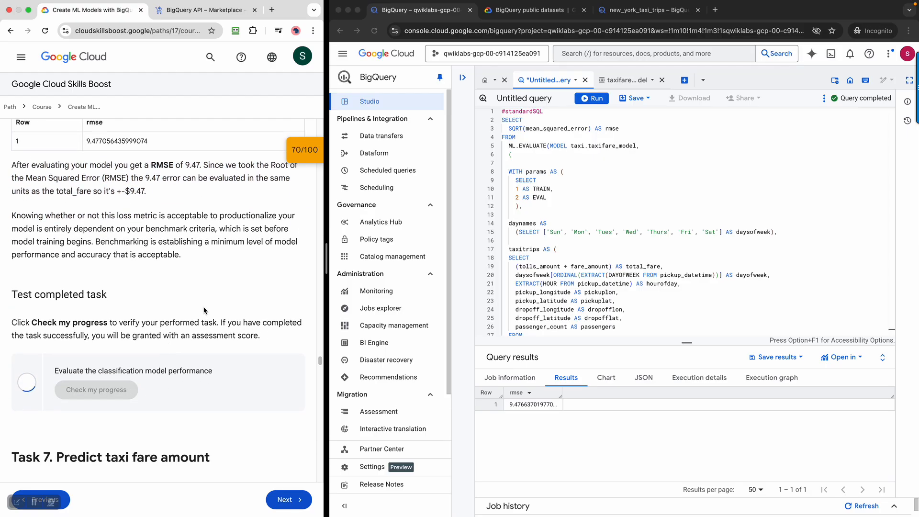
pyautogui.scroll(-3, 204, 311)
pyautogui.scroll(-3, 205, 310)
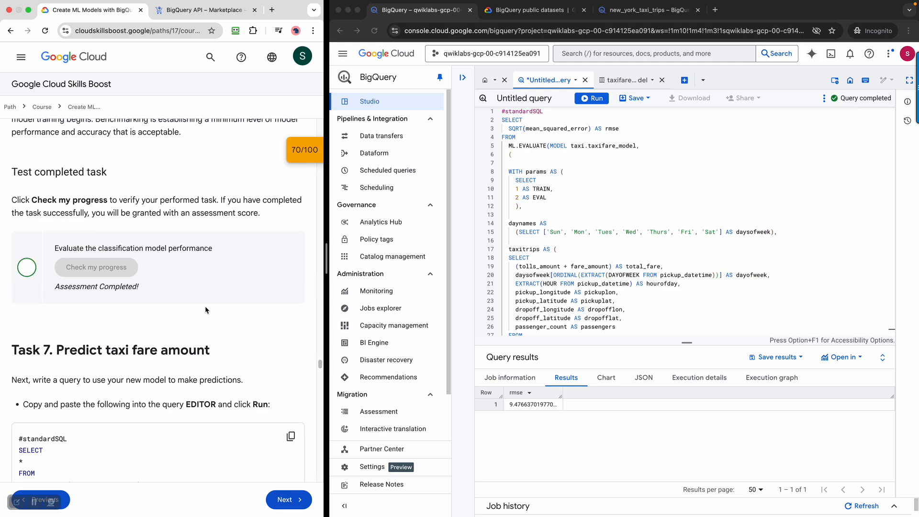
# Copy the Task 7 ml.PREDICT query for taxi.taxifare_model and replace the untitled query's contents with it.
pyautogui.scroll(-3, 205, 309)
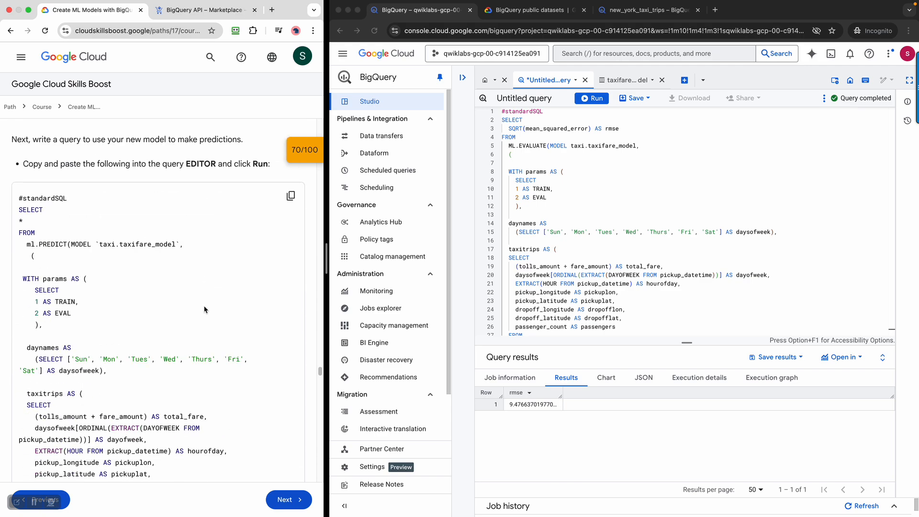
pyautogui.scroll(3, 201, 302)
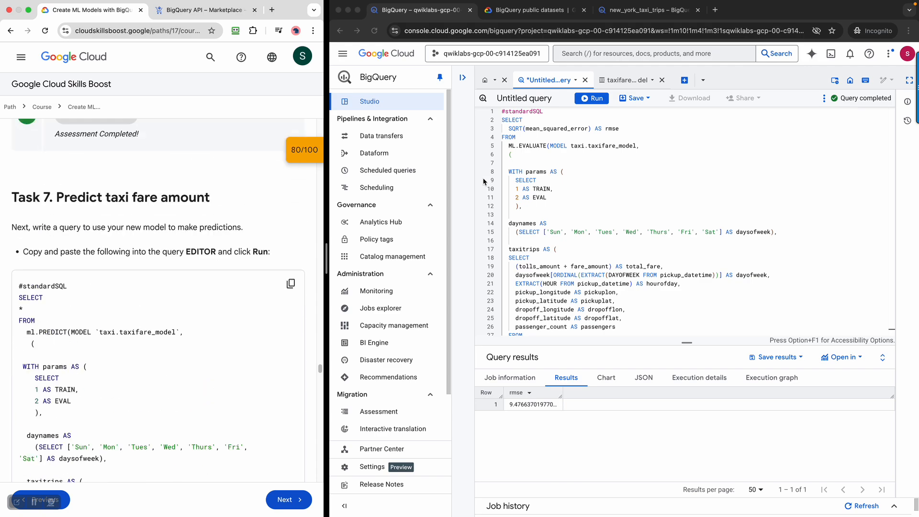
pyautogui.doubleClick(542, 146)
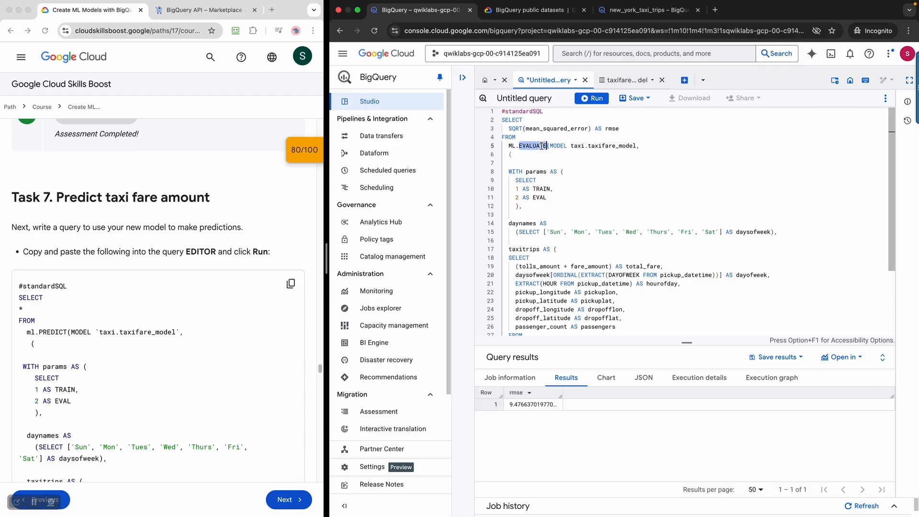
pyautogui.click(290, 284)
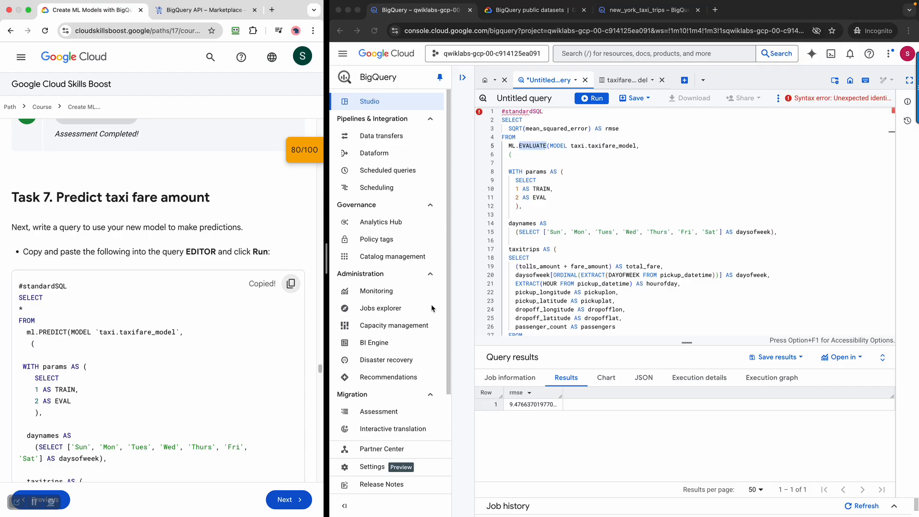
pyautogui.click(632, 189)
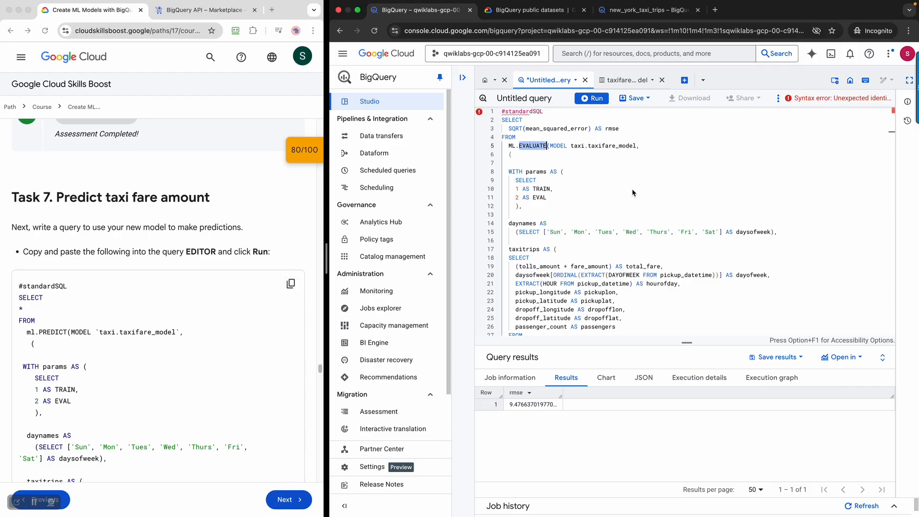
pyautogui.press('super+a')
pyautogui.press('super+v')
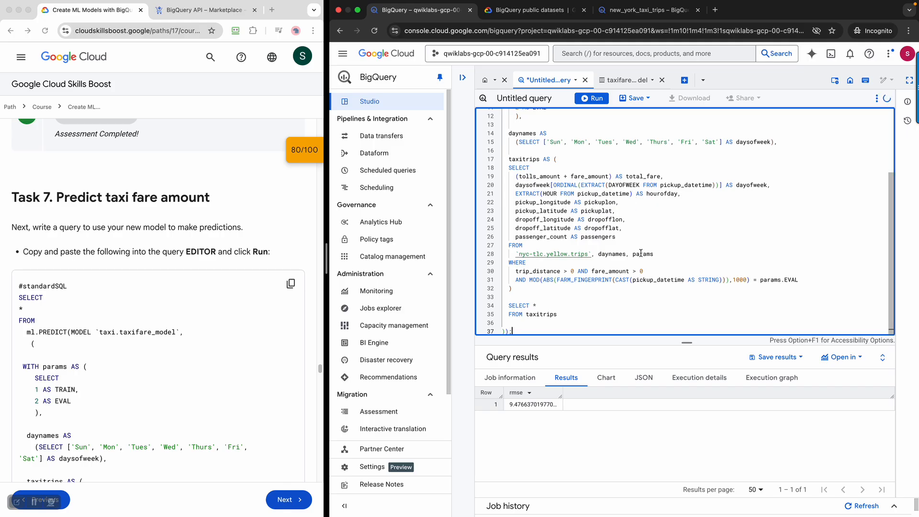
# Review the full ml.PREDICT query in an enlarged editor, run it, and enlarge the results pane.
pyautogui.moveTo(687, 342); pyautogui.dragTo(687, 447)
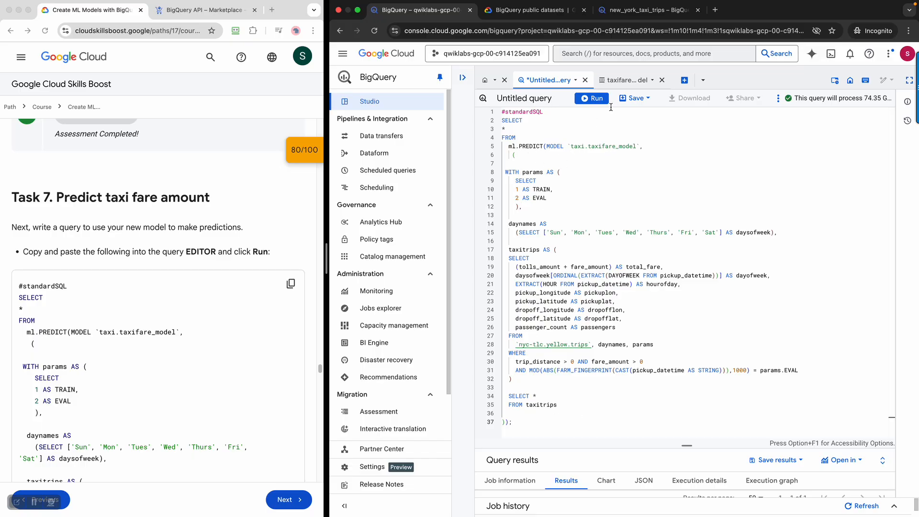
pyautogui.click(596, 98)
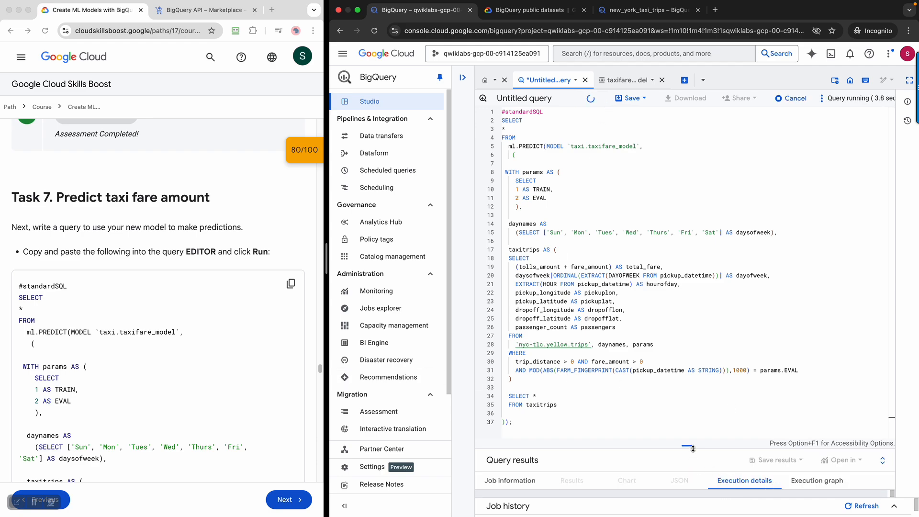
pyautogui.moveTo(691, 448); pyautogui.dragTo(716, 325)
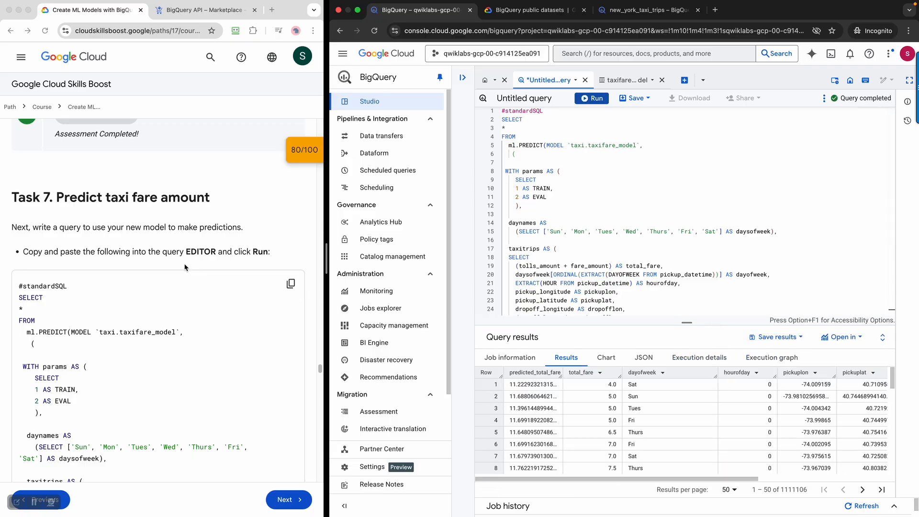
# Compare the predicted and actual total fares and the other feature columns in the results with the lab's sample output.
pyautogui.scroll(-5, 186, 267)
pyautogui.scroll(-10, 185, 267)
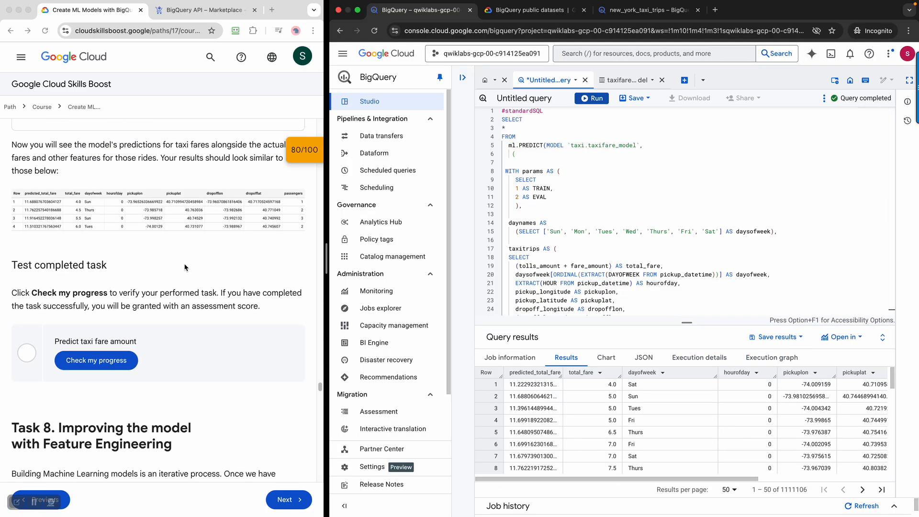
pyautogui.scroll(2, 182, 263)
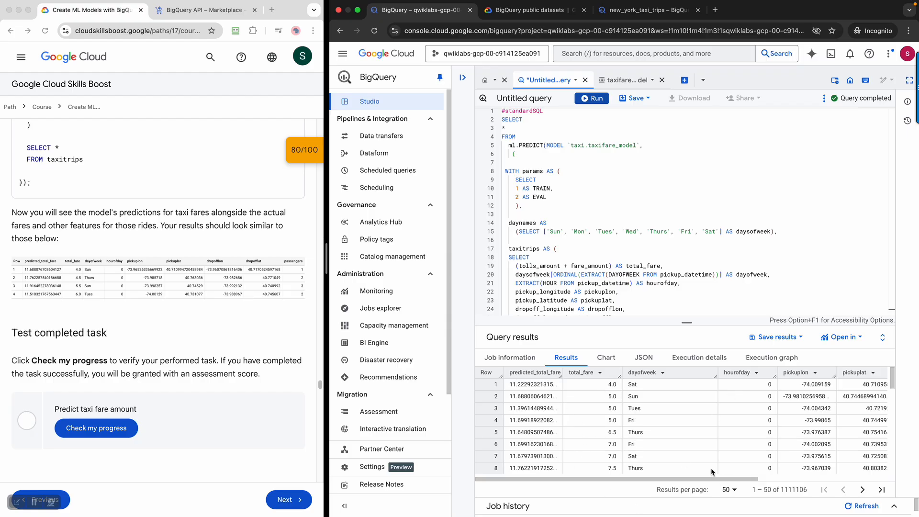
pyautogui.hscroll(2, 733, 478)
pyautogui.moveTo(733, 479); pyautogui.dragTo(859, 479)
pyautogui.hscroll(-10, 855, 480)
pyautogui.scroll(-3, 596, 430)
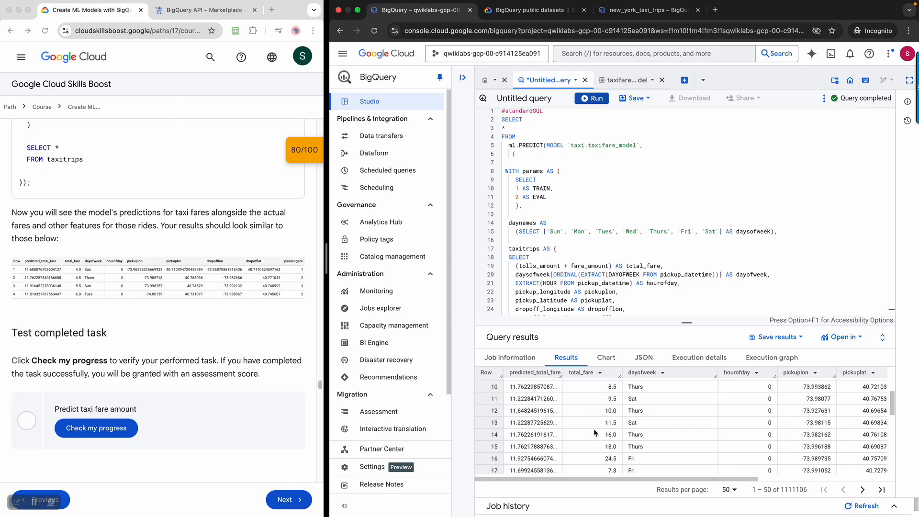
pyautogui.scroll(3, 595, 432)
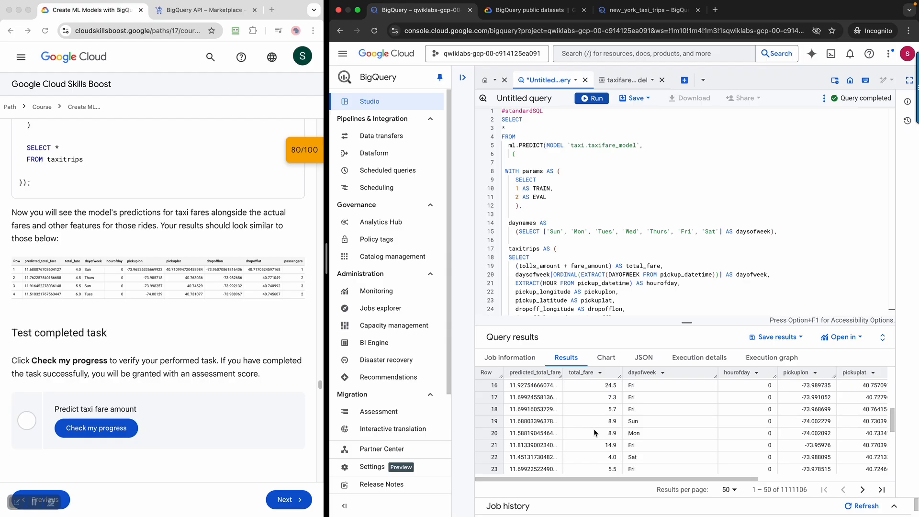
# Check the lab progress for "Predict taxi fare amount" and go on to the Task 8 instructions on feature engineering.
pyautogui.scroll(-3, 200, 375)
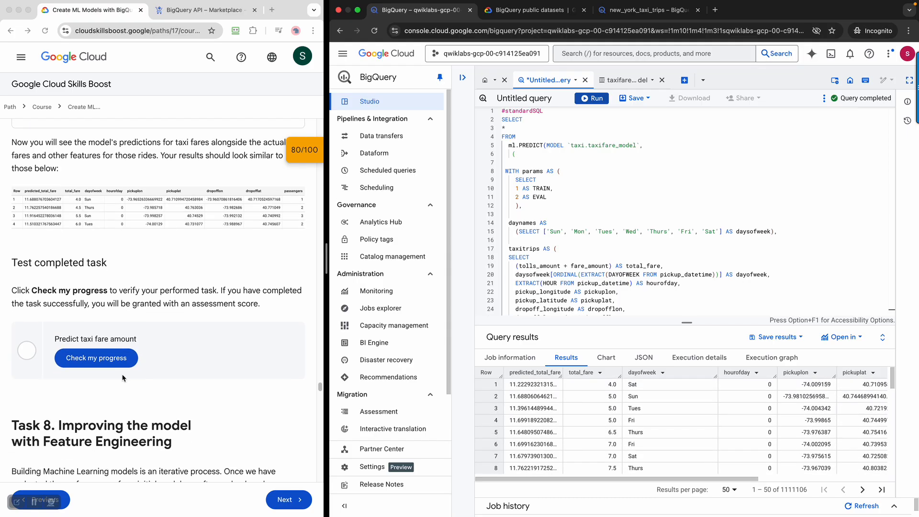
pyautogui.click(109, 361)
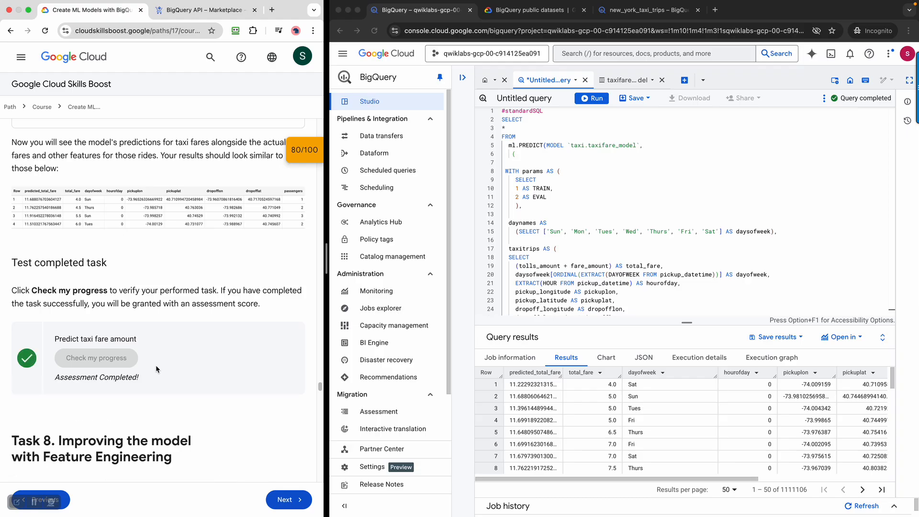
pyautogui.scroll(-5, 139, 356)
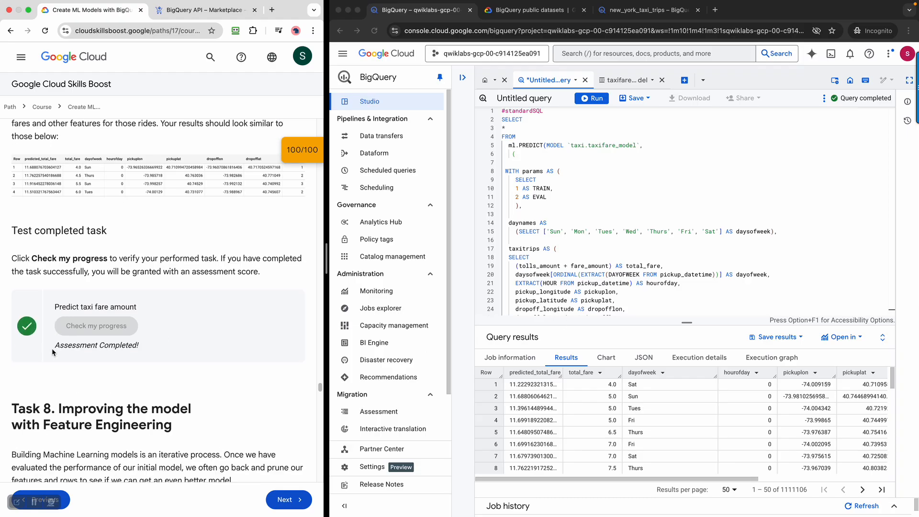
pyautogui.scroll(-2, 139, 357)
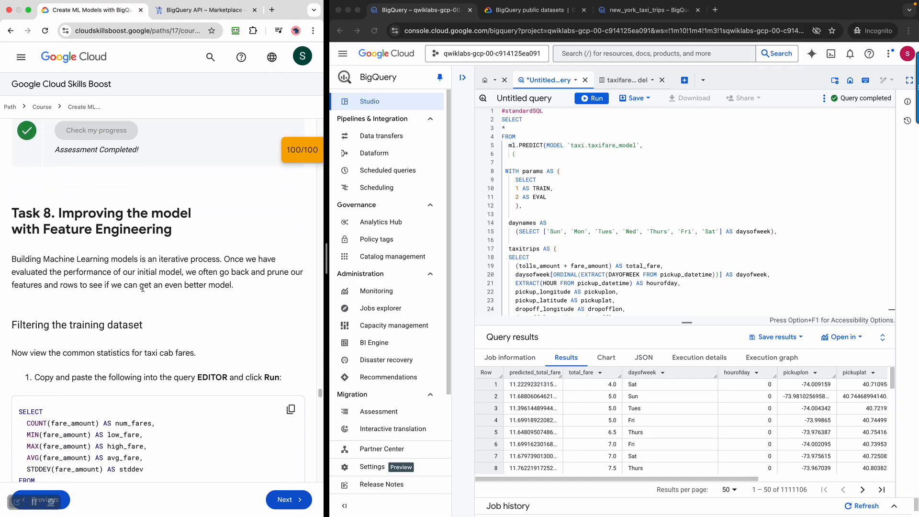
# Copy the lab's fare_amount statistics query on nyc-tlc.yellow.trips and replace the untitled query's contents with it.
pyautogui.scroll(-3, 155, 288)
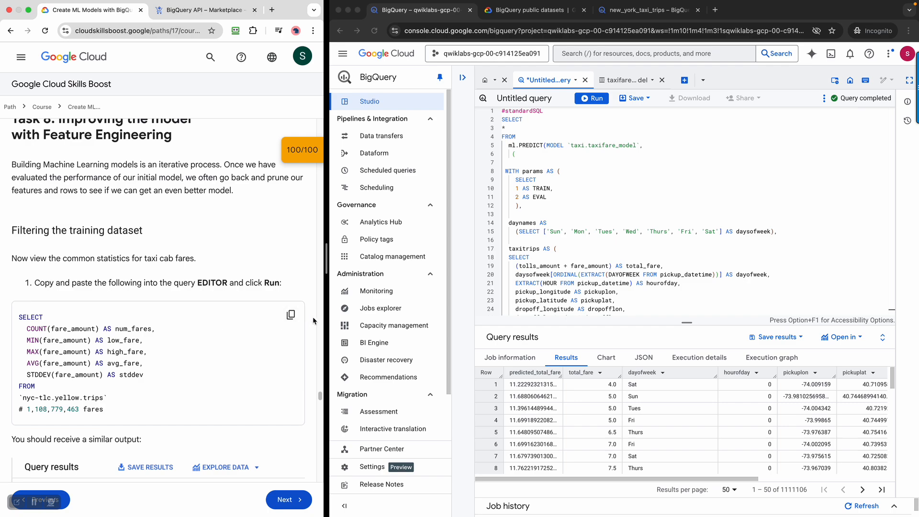
pyautogui.scroll(1, 189, 300)
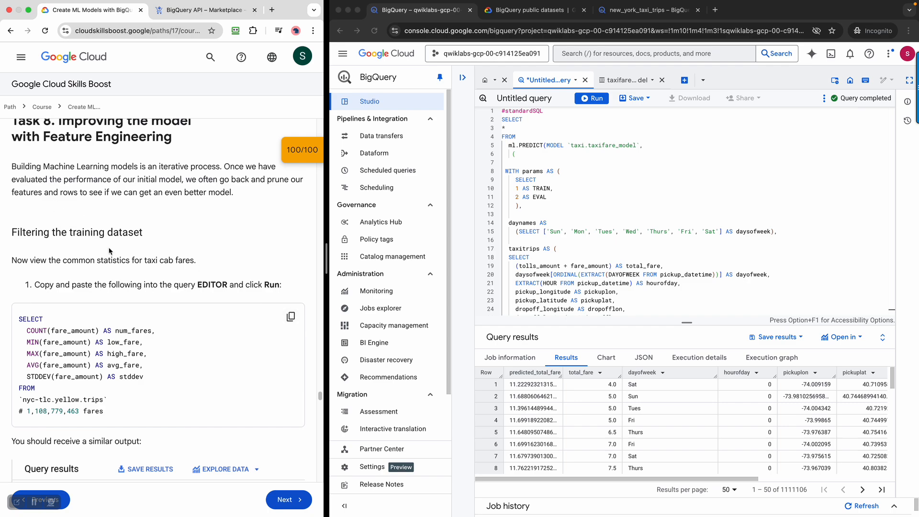
pyautogui.click(285, 318)
pyautogui.click(623, 252)
pyautogui.press('super+a')
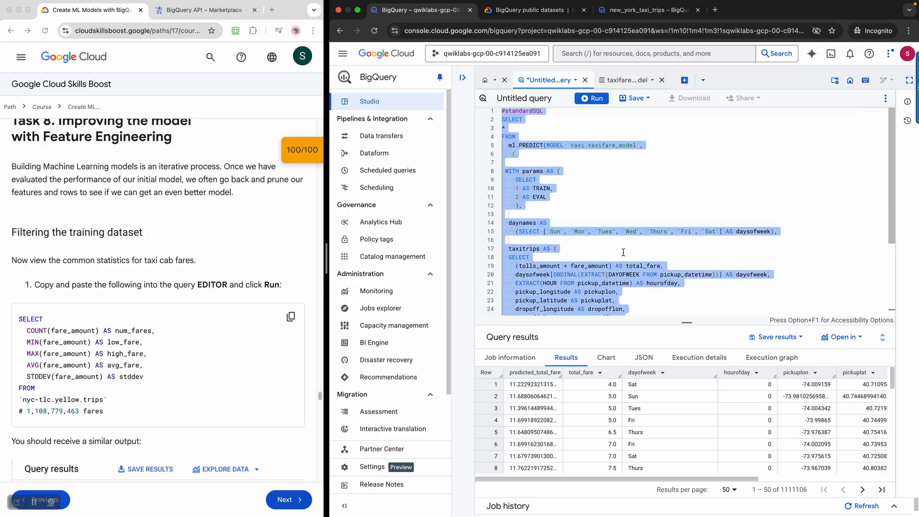
pyautogui.press('super+v')
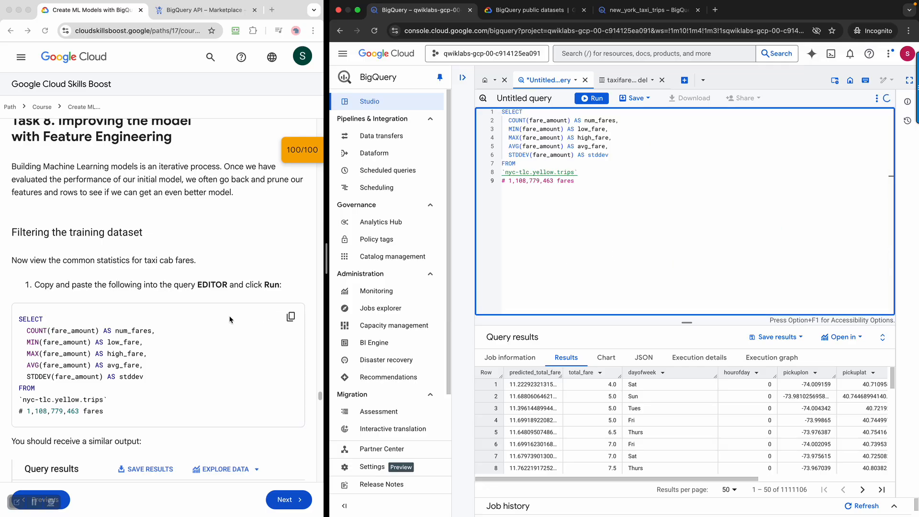
# Run the fare statistics query and read the lab's sample output and its advice on limiting fare outliers.
pyautogui.scroll(-1, 197, 314)
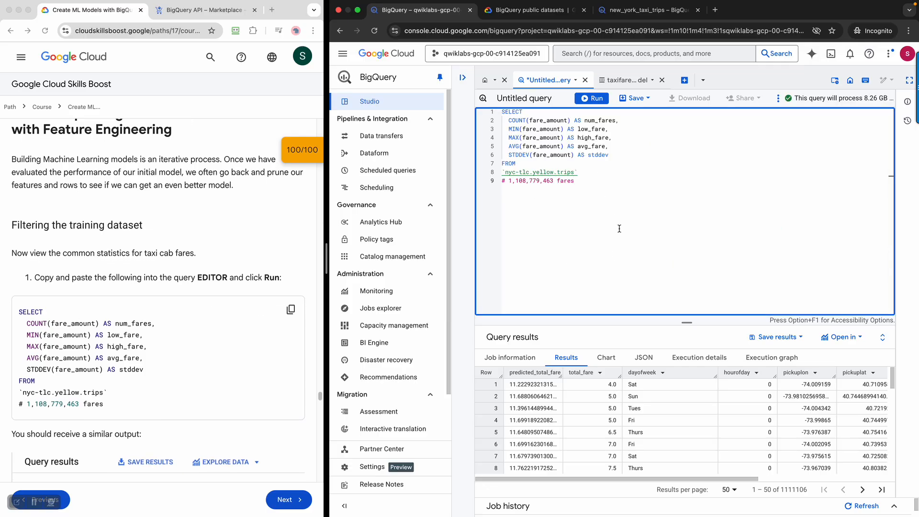
pyautogui.click(596, 99)
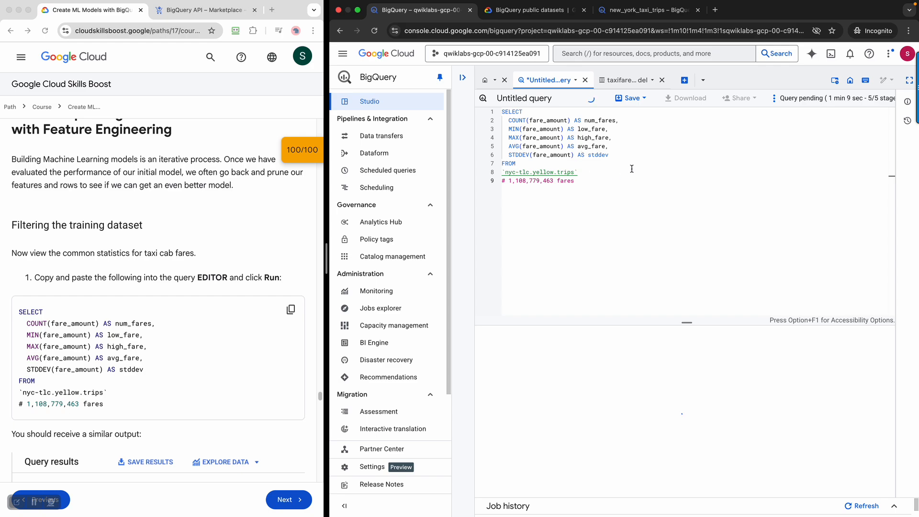
pyautogui.scroll(-5, 183, 380)
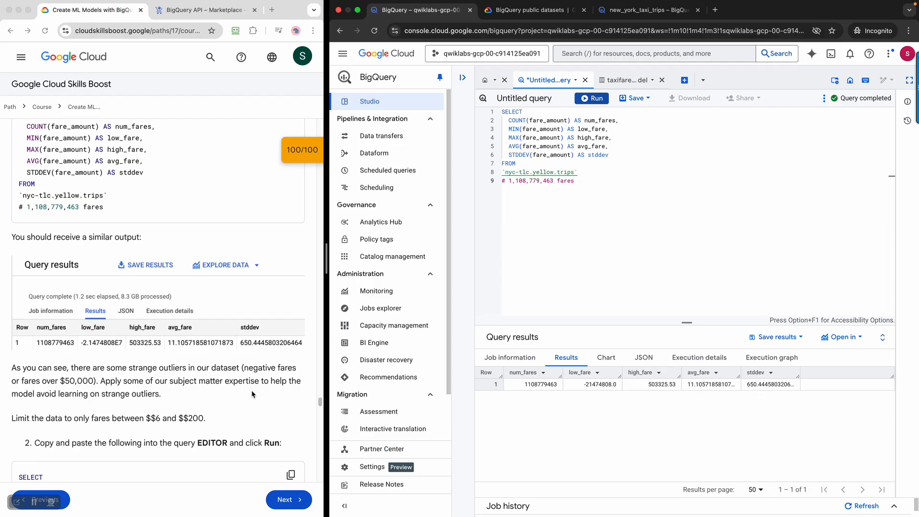
pyautogui.scroll(-2, 181, 394)
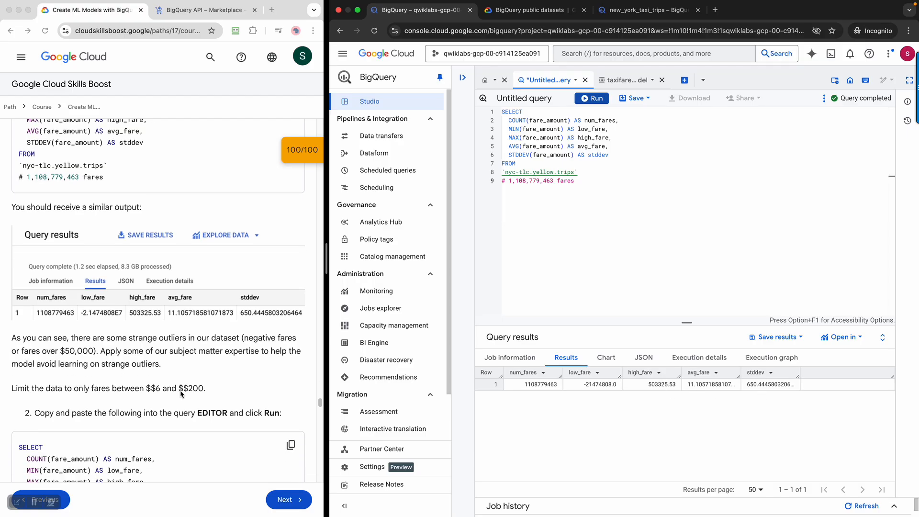
# Replace the untitled query with the lab's fare statistics query limited to trip_distance > 0 and fare_amount between 6 and 200.
pyautogui.click(175, 316)
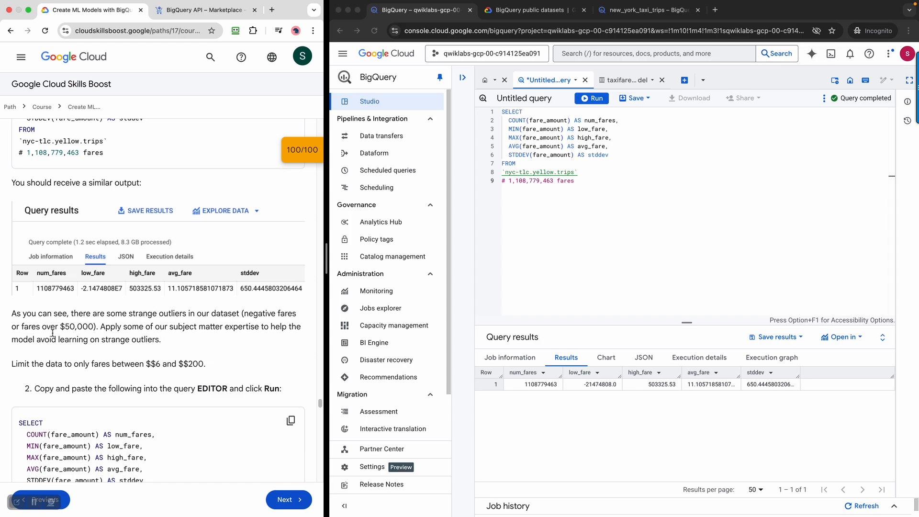
pyautogui.moveTo(16, 330); pyautogui.dragTo(229, 328)
pyautogui.scroll(-3, 234, 361)
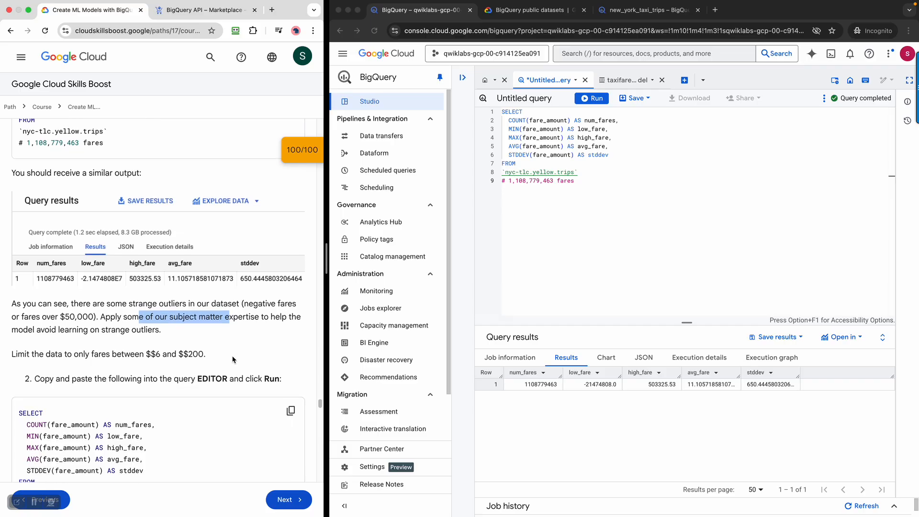
pyautogui.scroll(-2, 234, 361)
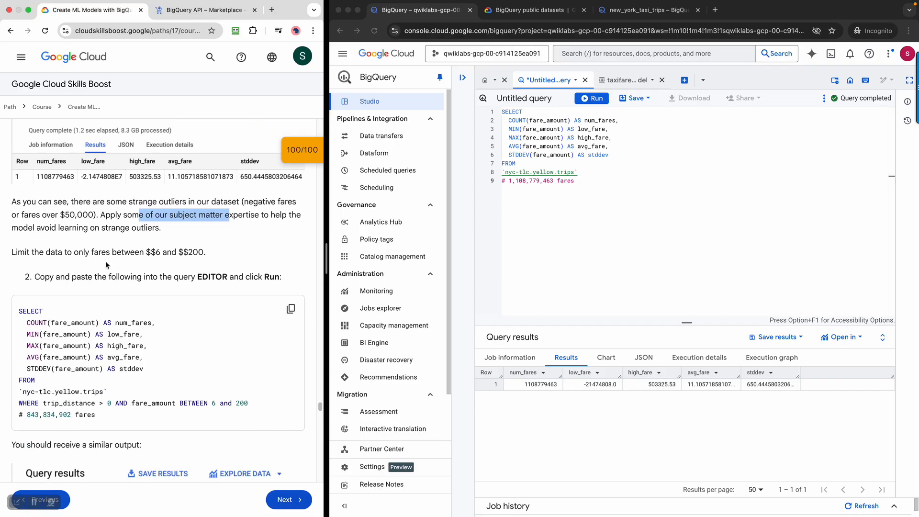
pyautogui.moveTo(104, 254); pyautogui.dragTo(206, 253)
pyautogui.scroll(-1, 225, 272)
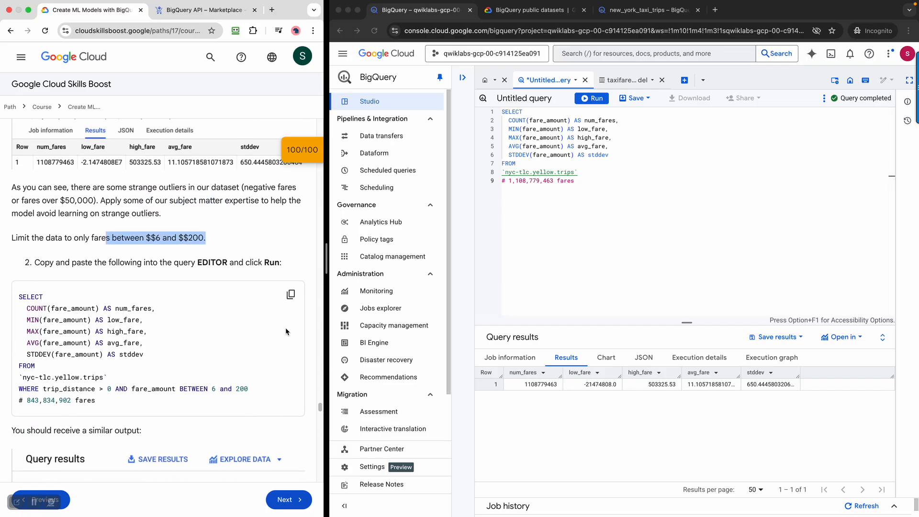
pyautogui.click(289, 297)
pyautogui.click(660, 190)
pyautogui.moveTo(663, 192); pyautogui.dragTo(533, 155)
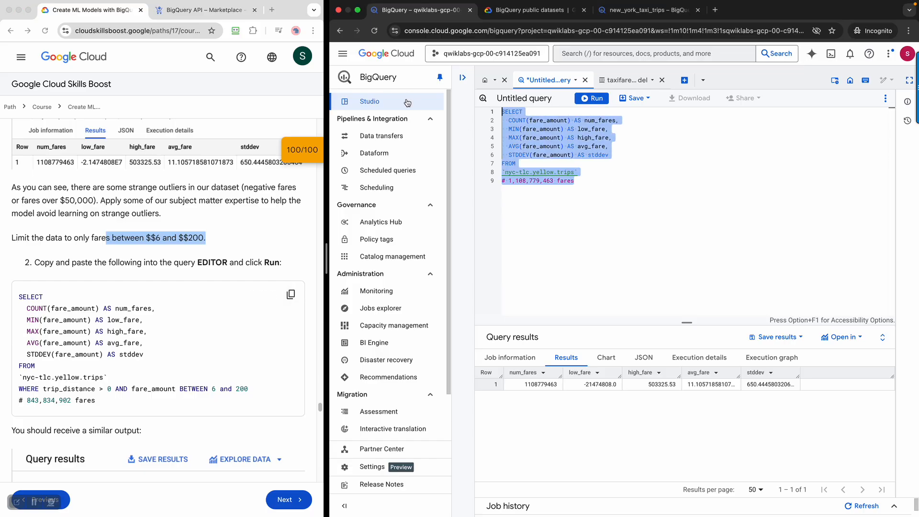
pyautogui.click(643, 133)
pyautogui.hotkey('ctrl', 'a')
pyautogui.hotkey('ctrl', 'v')
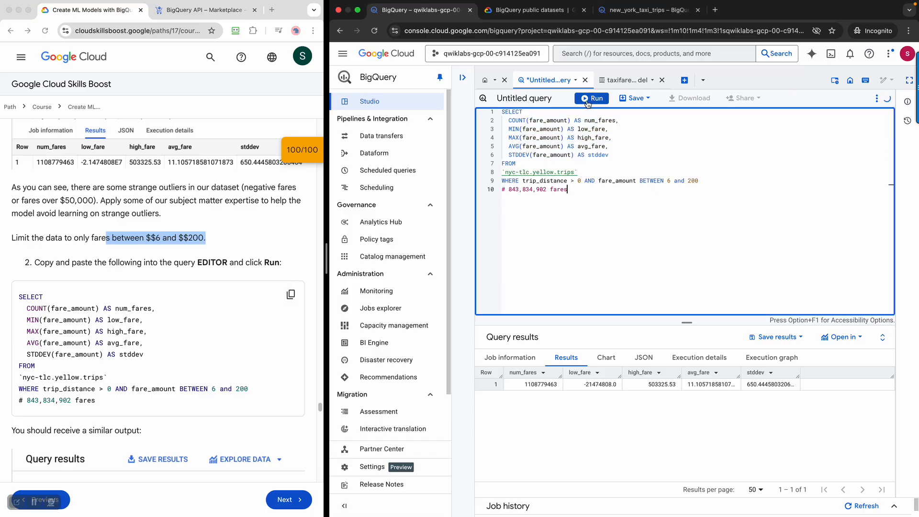
# Run the fare-limited statistics query and compare its results with the lab's sample output.
pyautogui.click(585, 102)
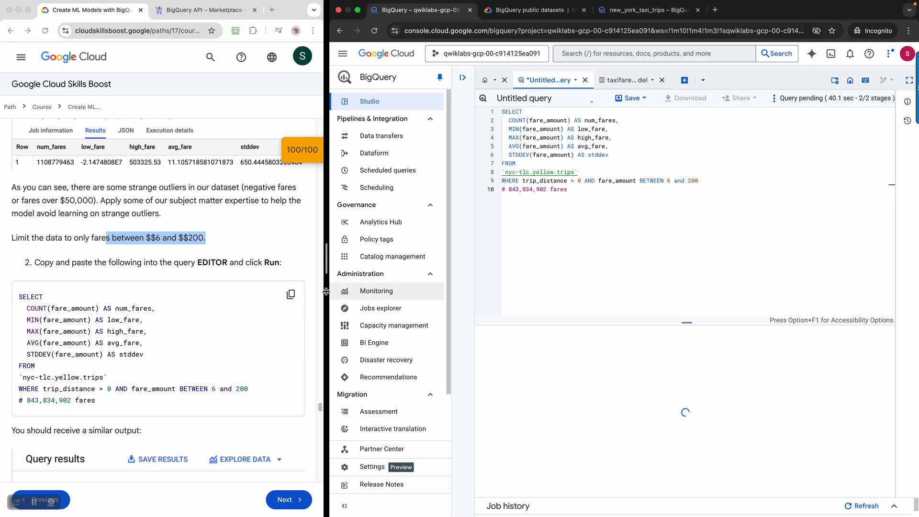
pyautogui.scroll(-3, 187, 328)
pyautogui.scroll(-1, 186, 328)
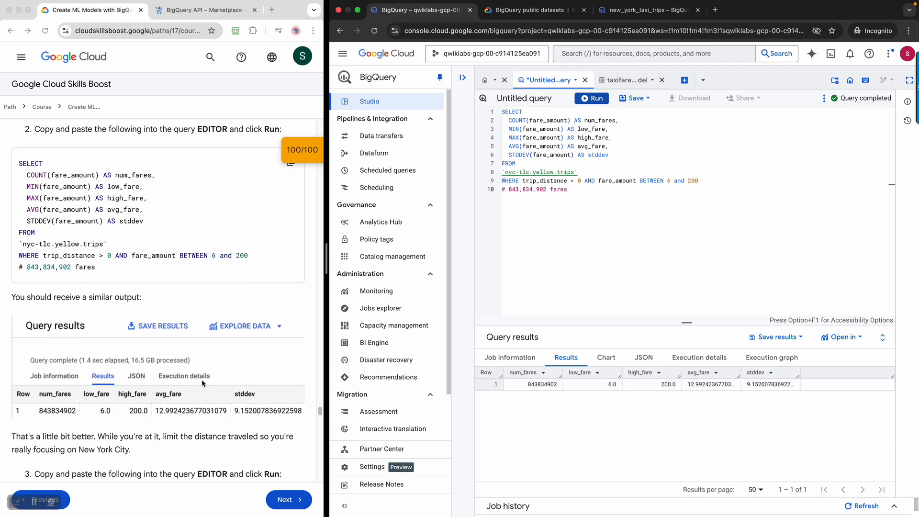
# Replace the query with the lab's step 3 version restricting pickup and dropoff longitudes to -75 to -73 and latitudes to 40 to 42.
pyautogui.scroll(-3, 203, 383)
pyautogui.scroll(-3, 203, 383)
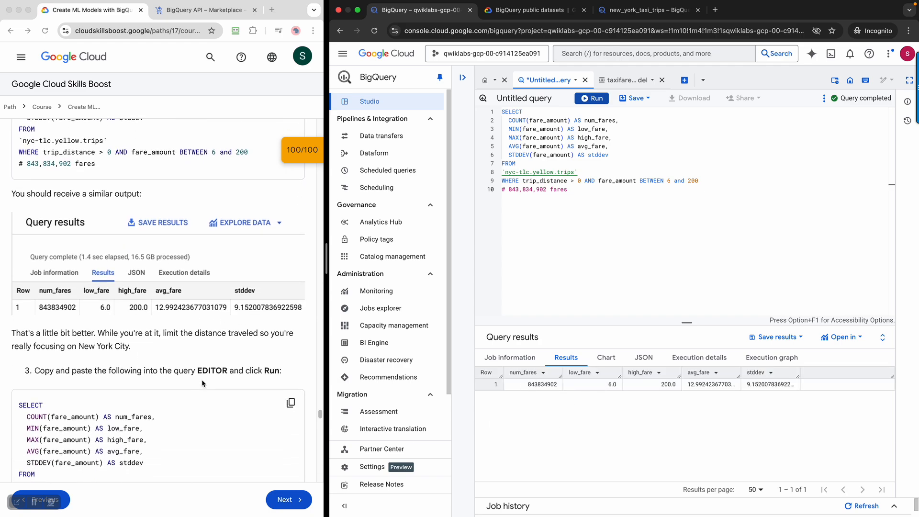
pyautogui.scroll(-4, 203, 383)
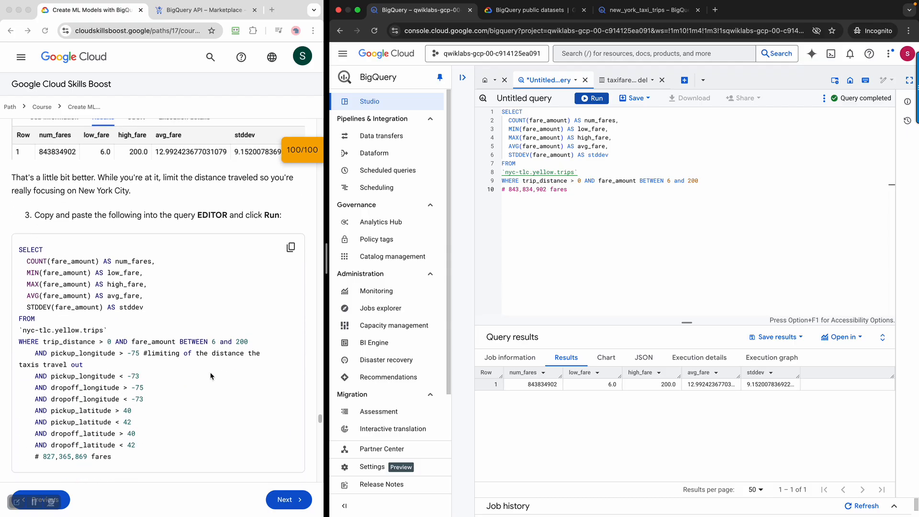
pyautogui.scroll(1, 245, 285)
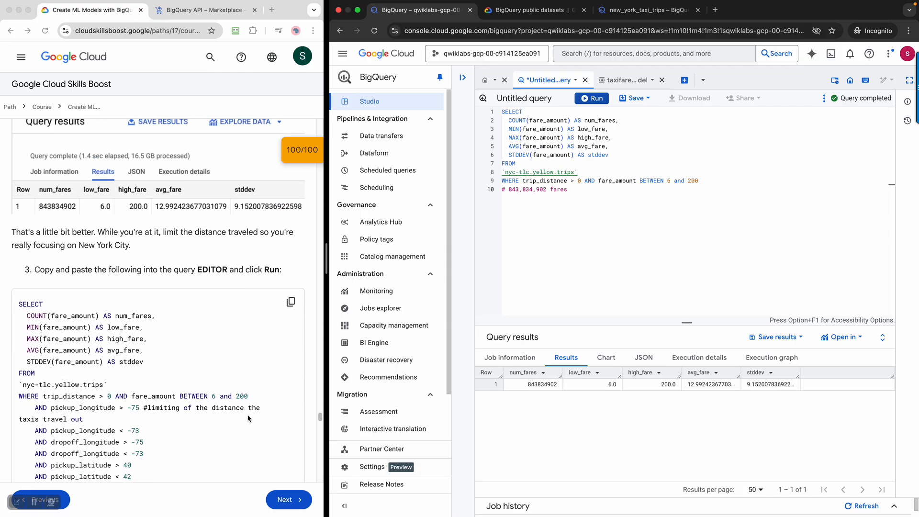
pyautogui.scroll(1, 252, 422)
pyautogui.scroll(-3, 253, 420)
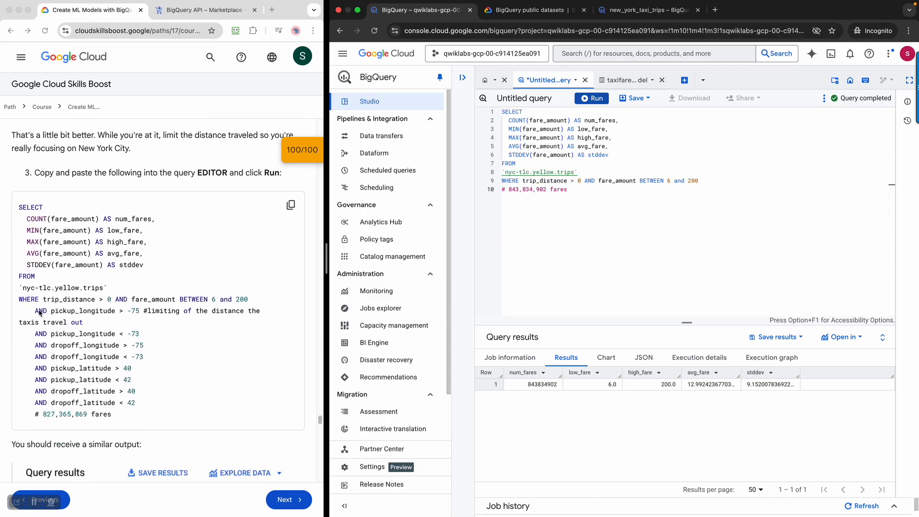
pyautogui.click(291, 204)
pyautogui.click(565, 238)
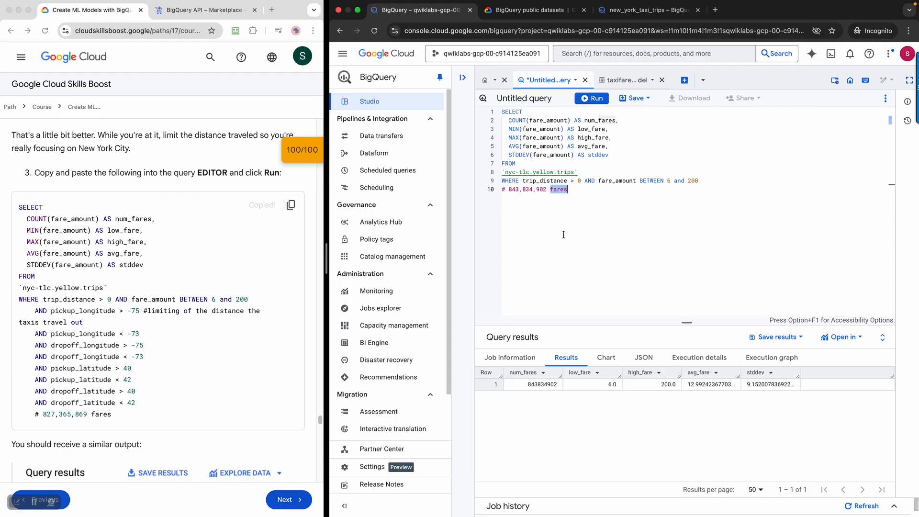
pyautogui.press('cmd+a')
pyautogui.press('cmd+v')
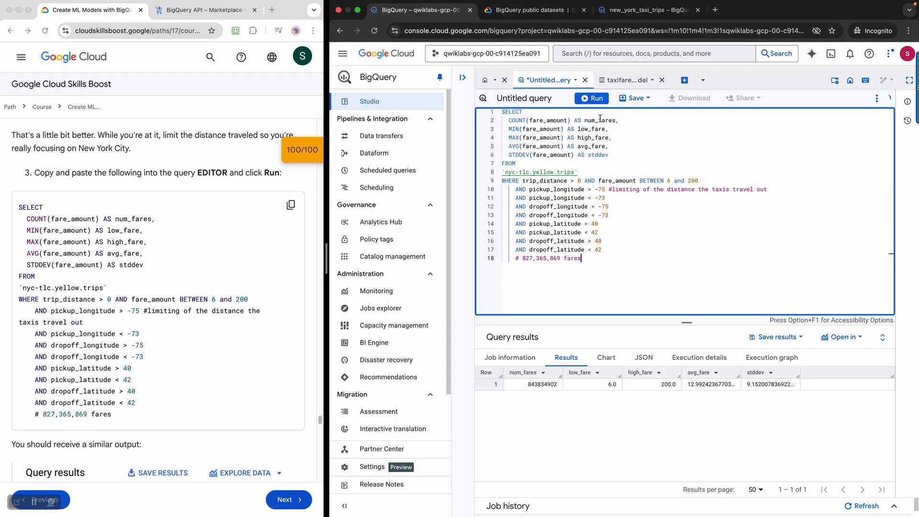
# Run the location-limited fare query and compare its results with the lab's sample output.
pyautogui.click(595, 101)
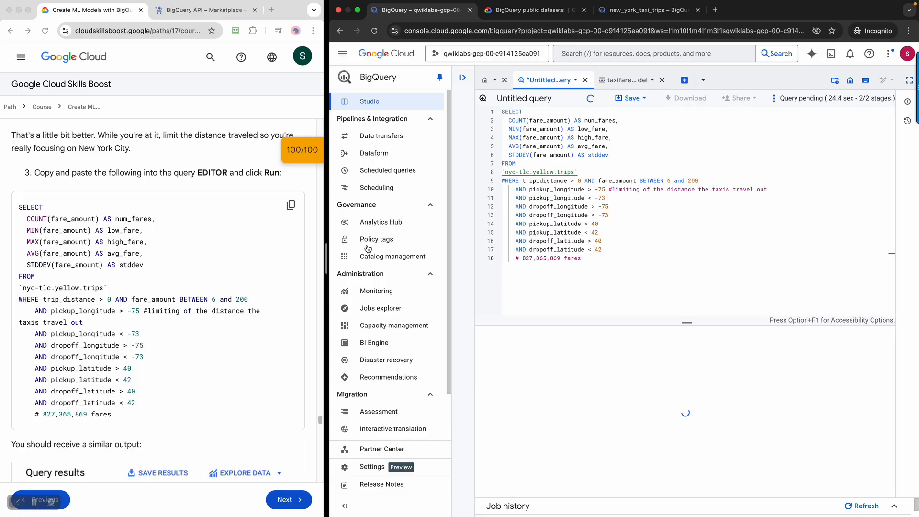
pyautogui.scroll(-5, 169, 323)
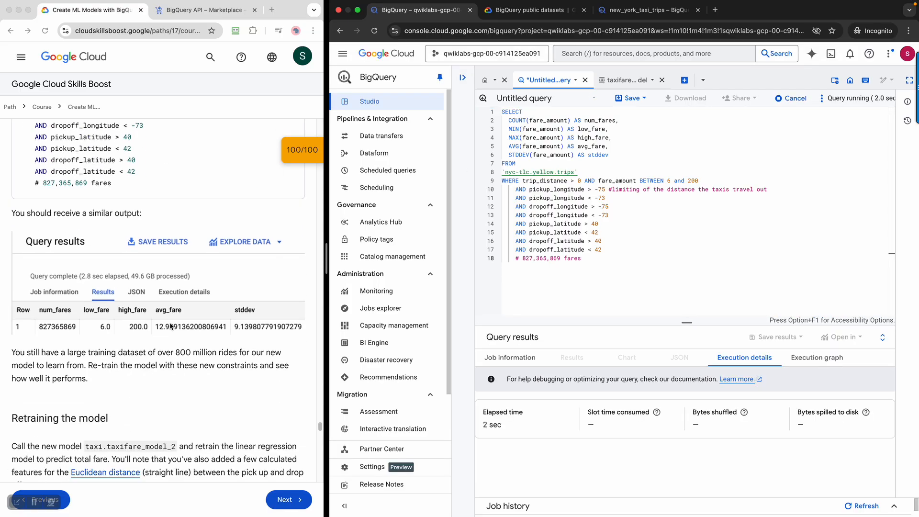
pyautogui.scroll(-1, 170, 326)
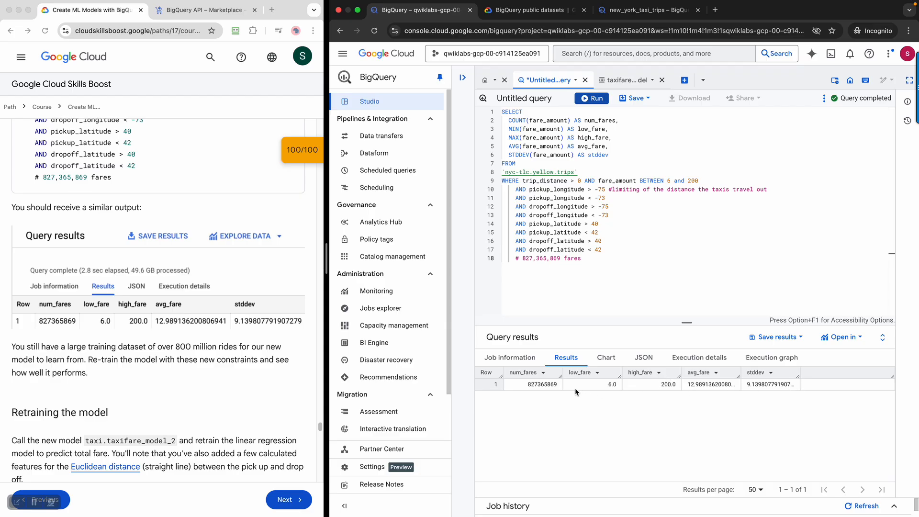
# Copy the lab's CREATE OR REPLACE MODEL statement for taxi.taxifare_model_2 and replace the untitled query's contents with it.
pyautogui.scroll(-5, 164, 348)
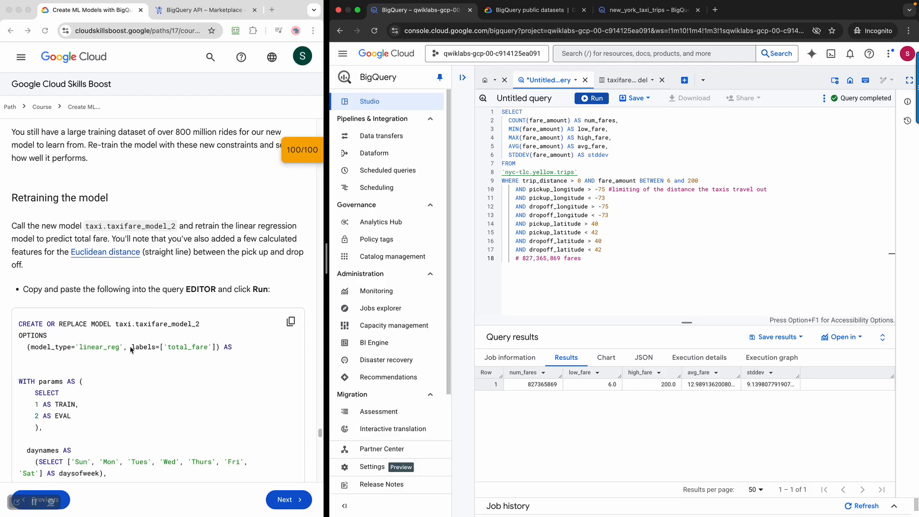
pyautogui.click(28, 202)
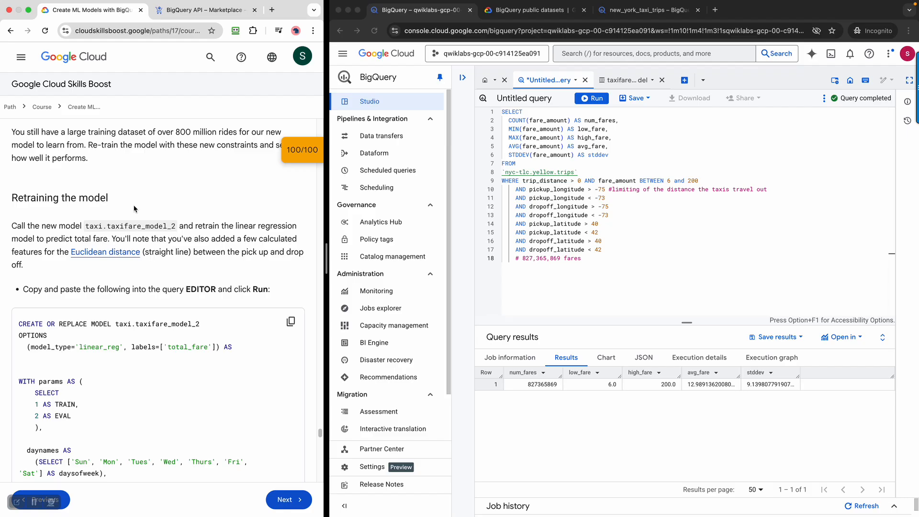
pyautogui.scroll(-1, 263, 309)
pyautogui.scroll(-2, 264, 309)
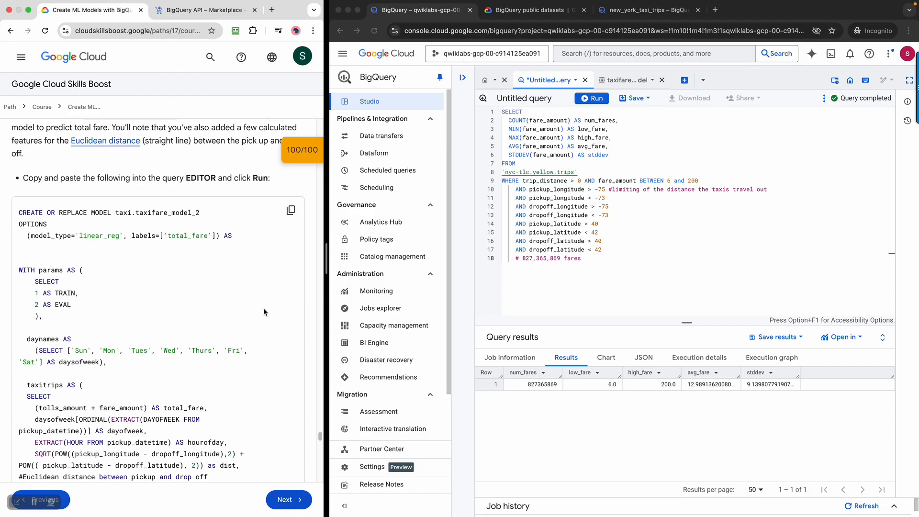
pyautogui.click(291, 212)
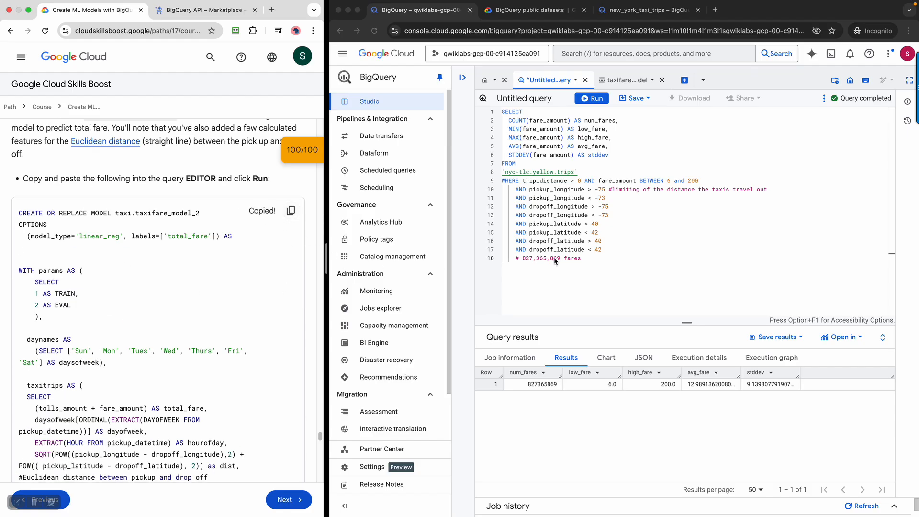
pyautogui.click(657, 287)
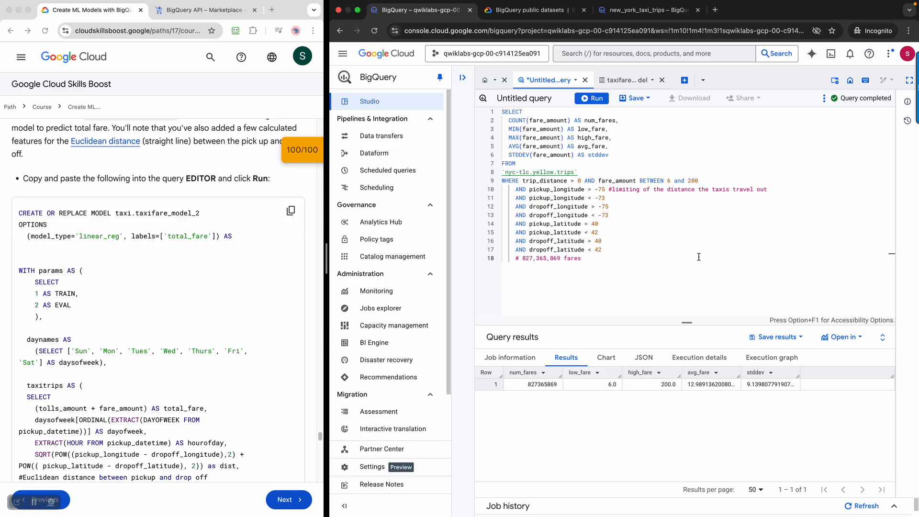
pyautogui.hotkey('ctrl', 'a')
pyautogui.hotkey('ctrl', 'v')
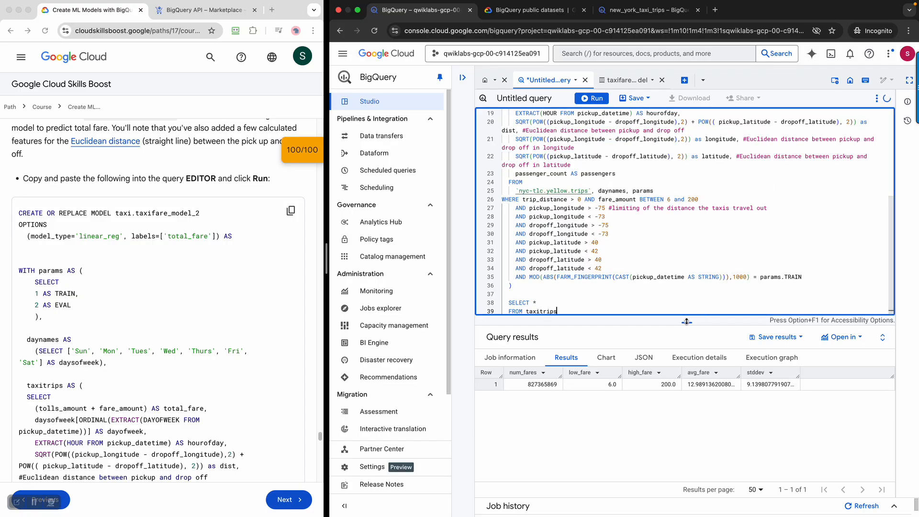
# Enlarge the query editor, review the taxi.taxifare_model_2 statement from start to end, and run it.
pyautogui.moveTo(687, 322); pyautogui.dragTo(684, 419)
pyautogui.scroll(-1, 680, 311)
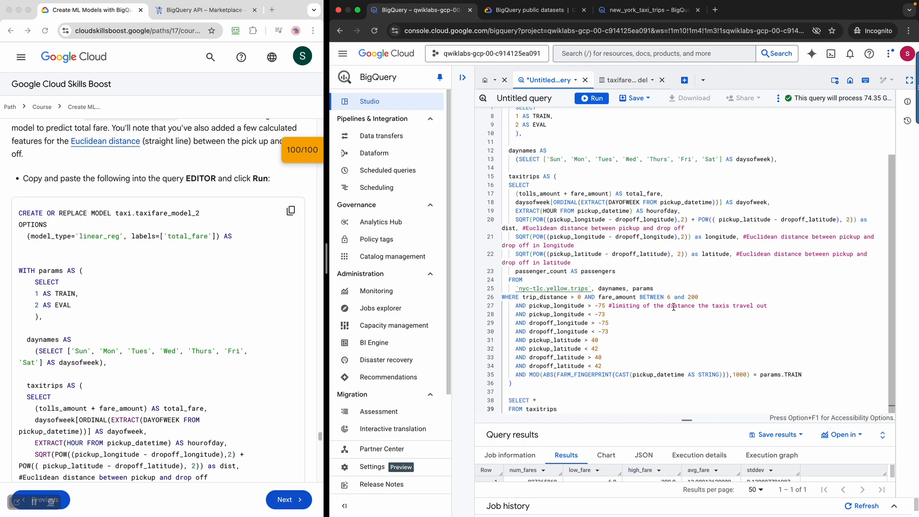
pyautogui.scroll(3, 680, 311)
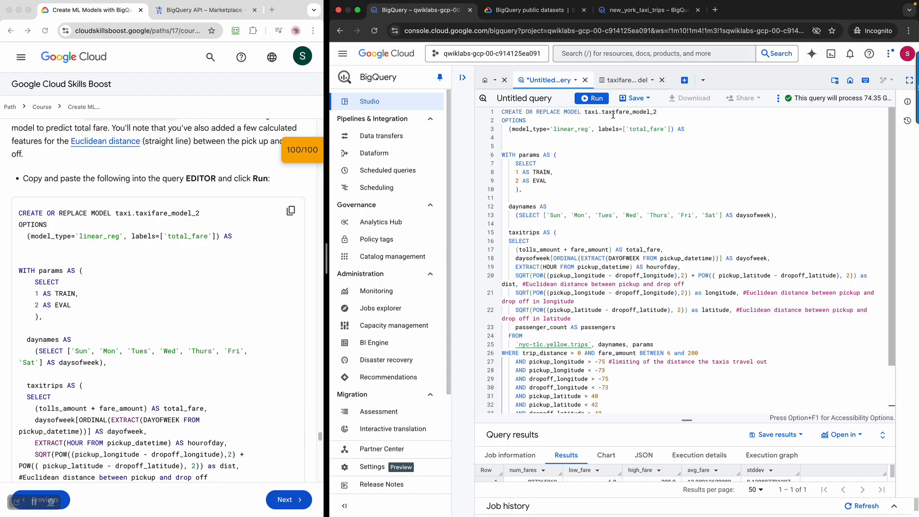
pyautogui.scroll(-2, 649, 288)
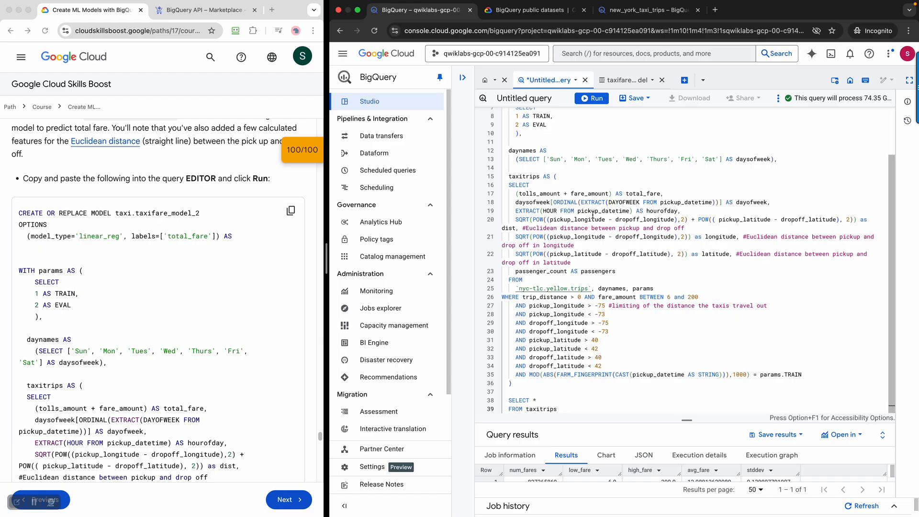
pyautogui.click(598, 97)
# Shrink the query results area so the whole model training statement fits in the editor.
pyautogui.scroll(-3, 163, 345)
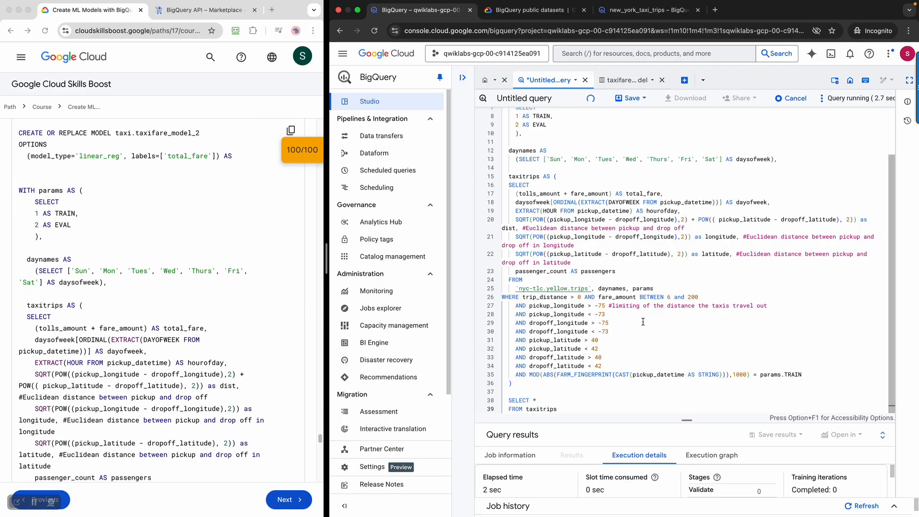
pyautogui.scroll(2, 655, 390)
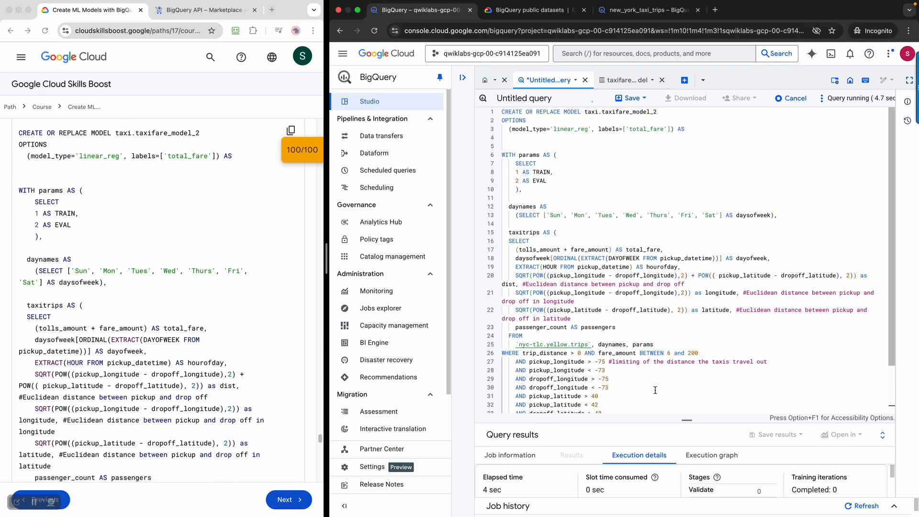
pyautogui.scroll(-2, 655, 391)
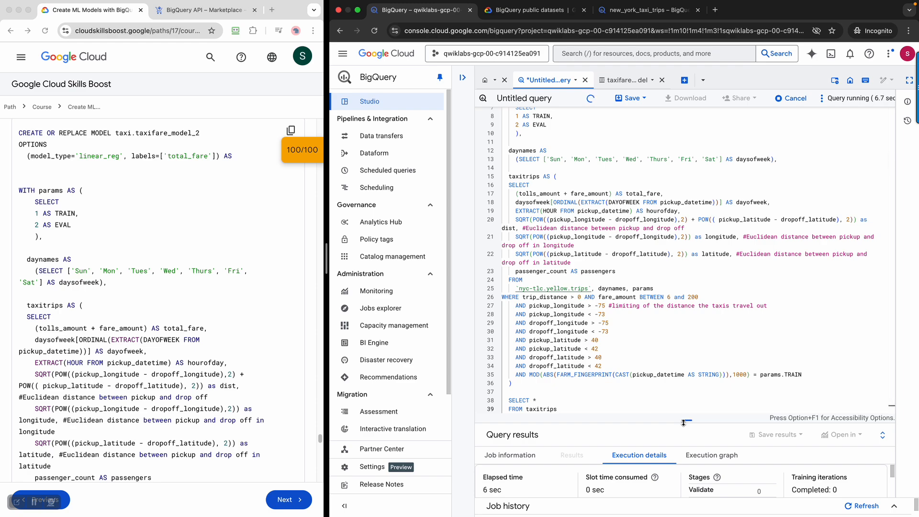
pyautogui.moveTo(684, 421); pyautogui.dragTo(683, 503)
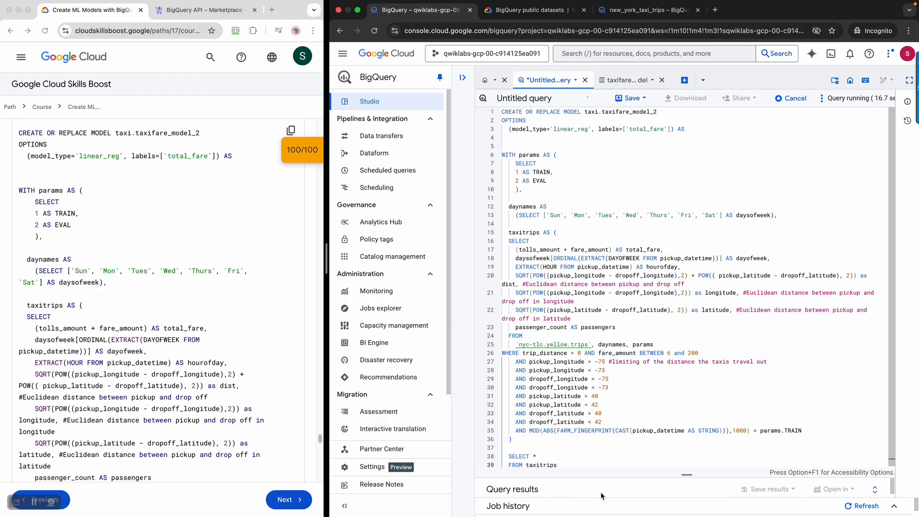
# Read the lab's expected retraining message and its instructions for evaluating the new model.
pyautogui.scroll(-3, 234, 343)
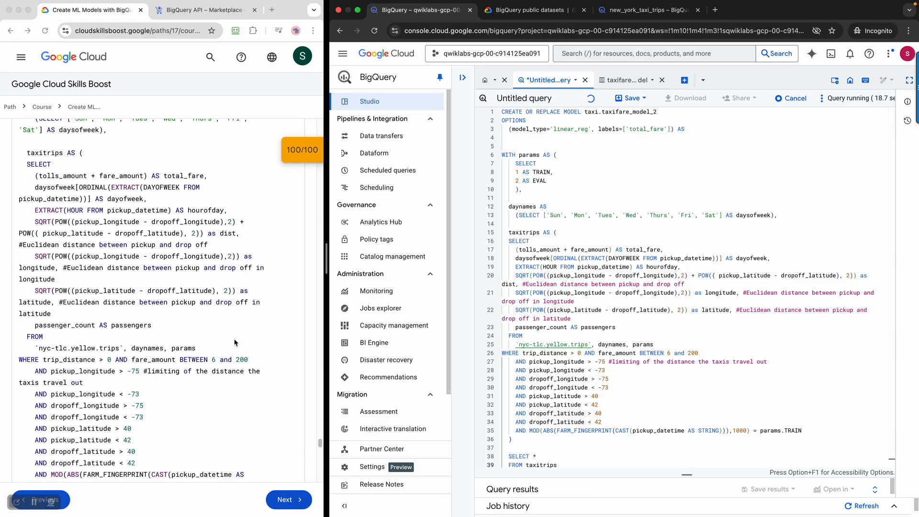
pyautogui.scroll(-5, 235, 343)
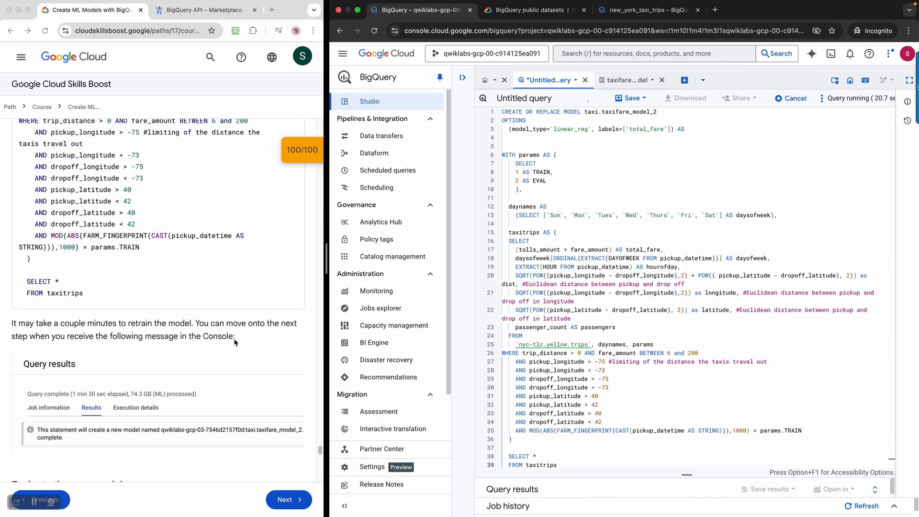
pyautogui.scroll(-2, 235, 343)
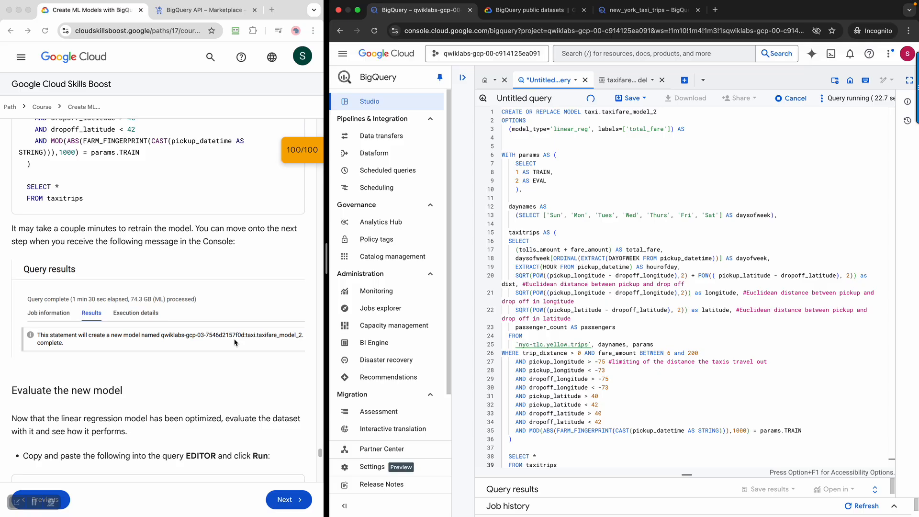
pyautogui.scroll(-1, 234, 343)
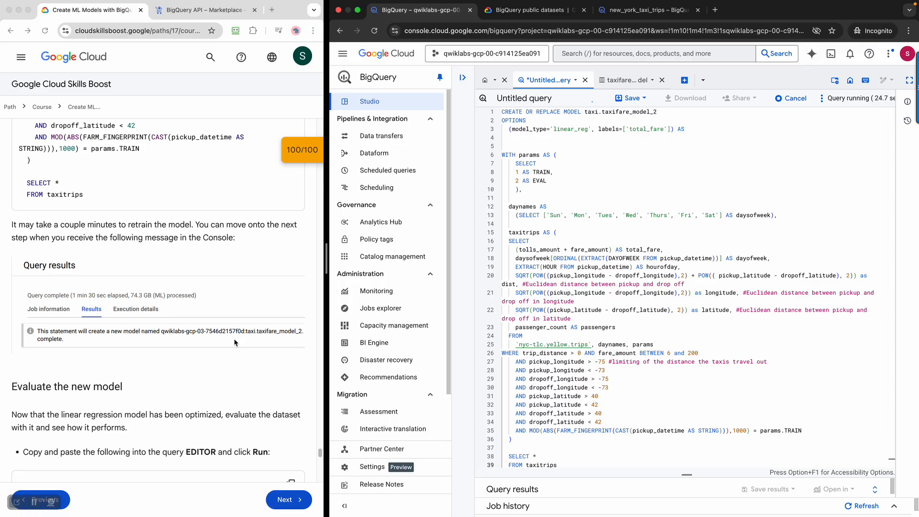
pyautogui.scroll(-1, 234, 343)
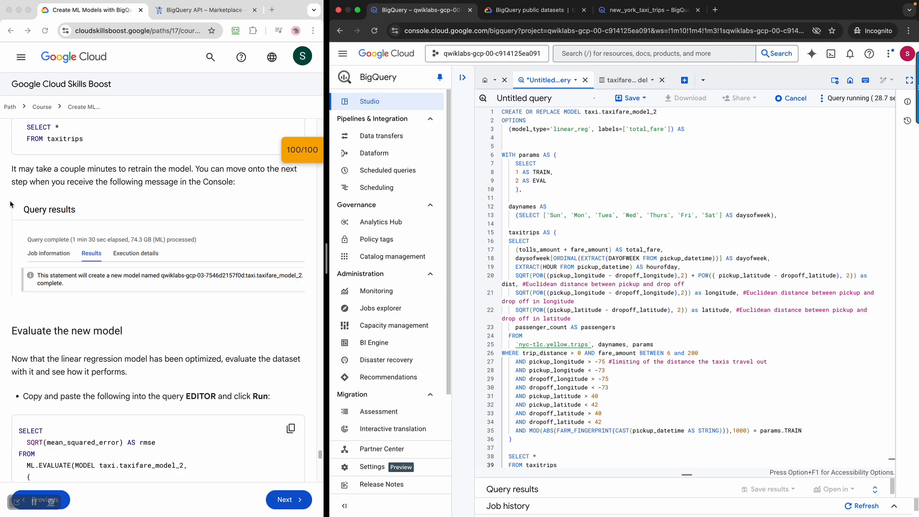
# Read the lab's ML.EVALUATE query for taxi.taxifare_model_2 and enlarge the query results area to check the training progress.
pyautogui.scroll(-5, 245, 344)
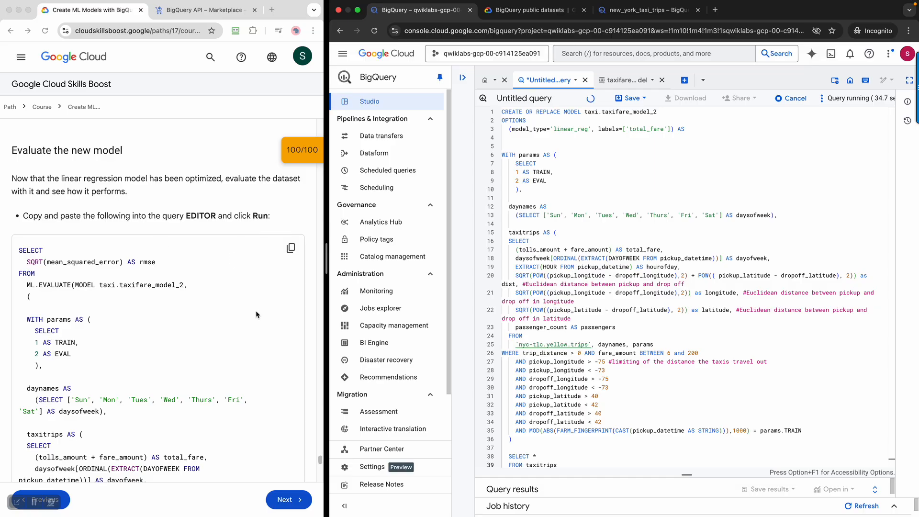
pyautogui.scroll(-2, 256, 315)
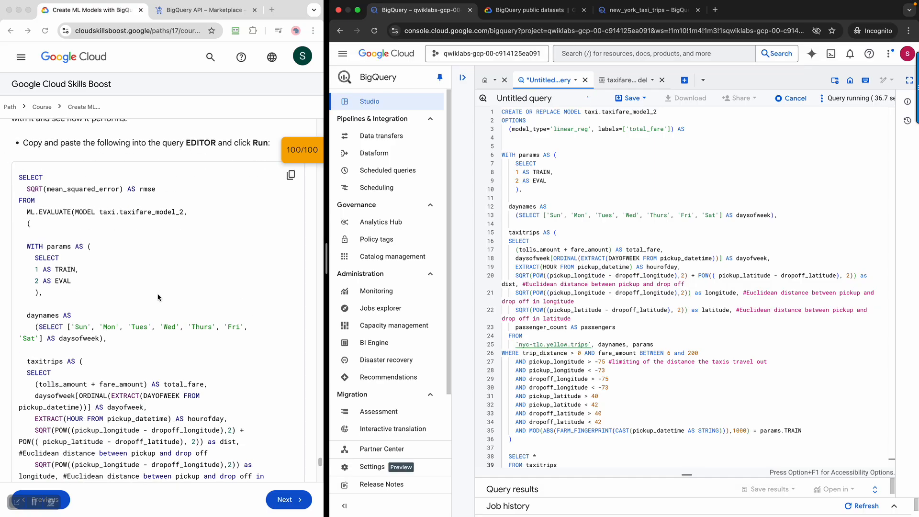
pyautogui.scroll(-2, 185, 327)
pyautogui.scroll(2, 185, 328)
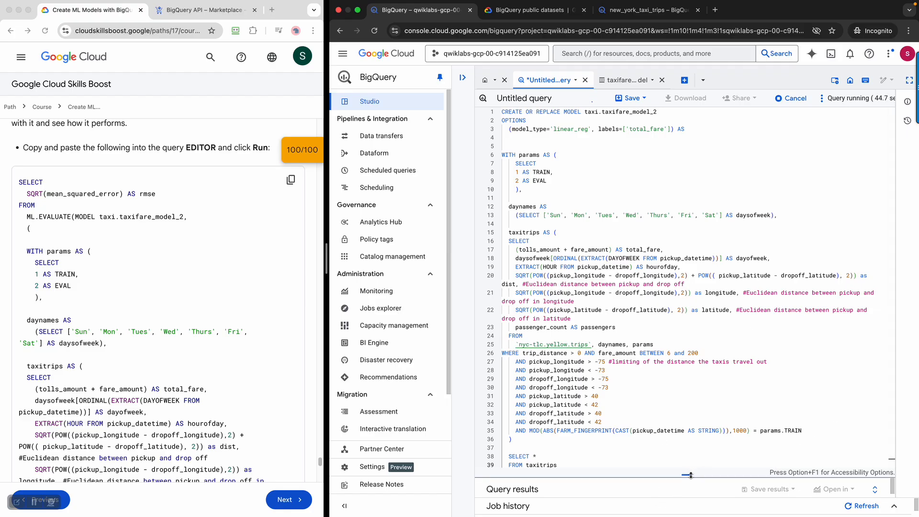
pyautogui.moveTo(690, 474); pyautogui.dragTo(704, 244)
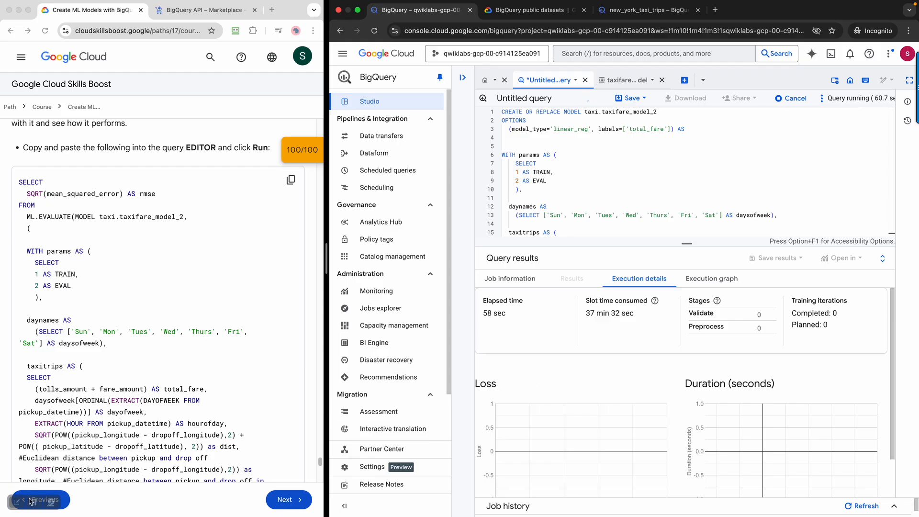
# Review the lab's evaluation query, its sample RMSE output, and the preceding retraining statement and expected completion message.
pyautogui.scroll(-10, 191, 358)
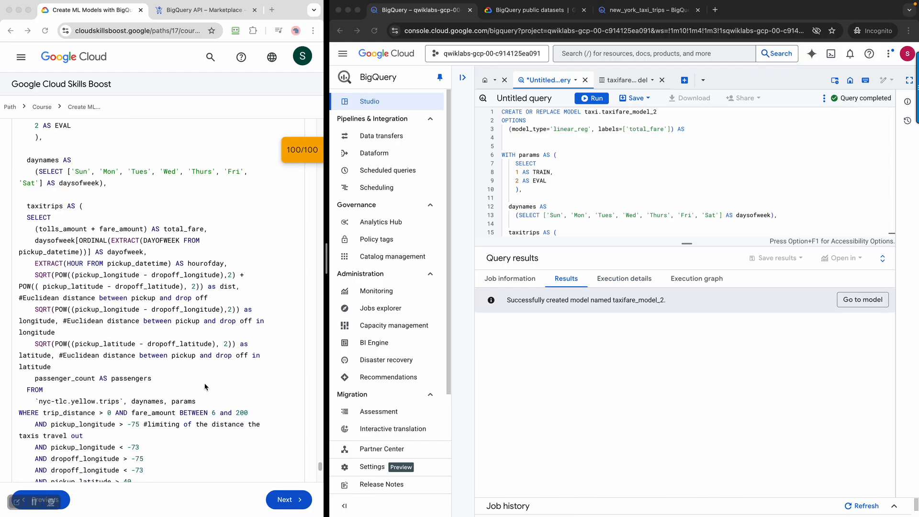
pyautogui.scroll(-9, 190, 357)
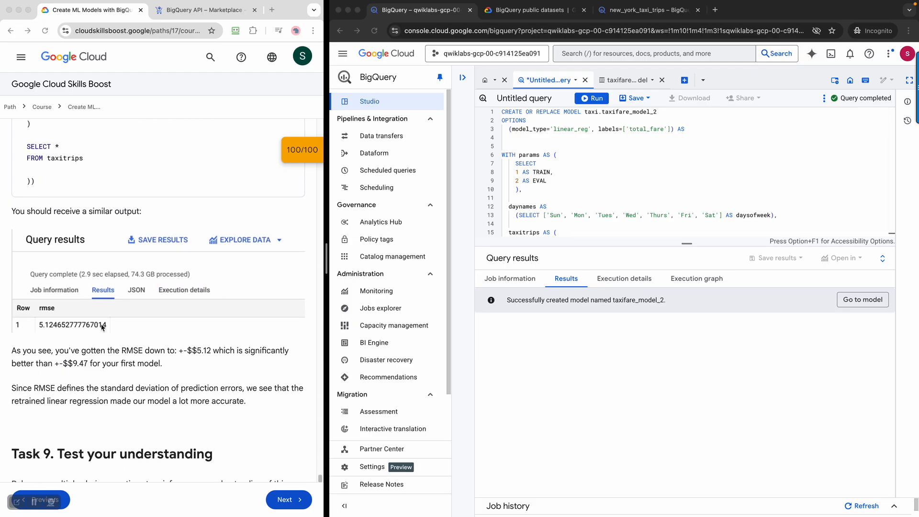
pyautogui.scroll(20, 145, 260)
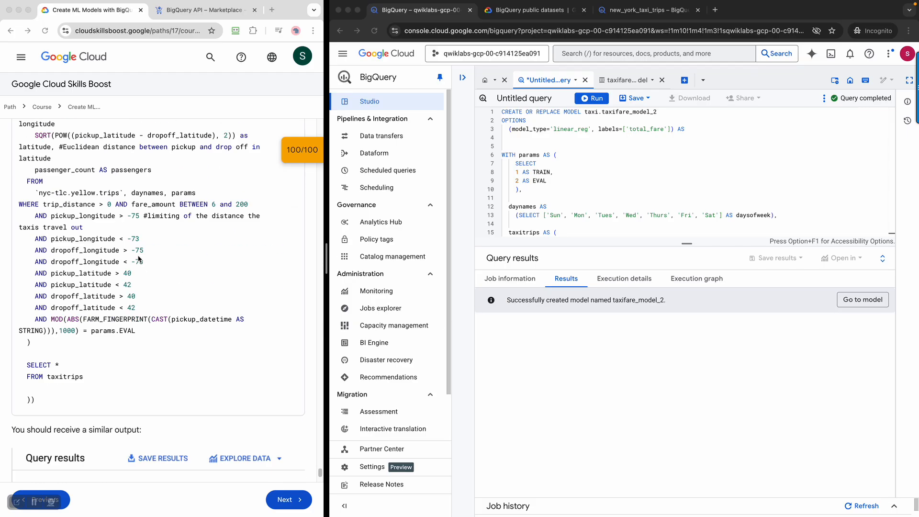
pyautogui.scroll(10, 138, 259)
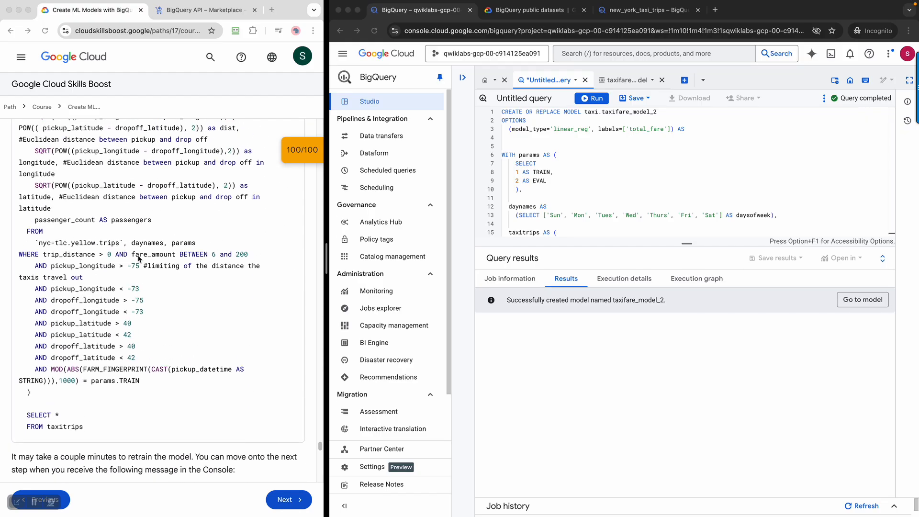
pyautogui.scroll(5, 139, 259)
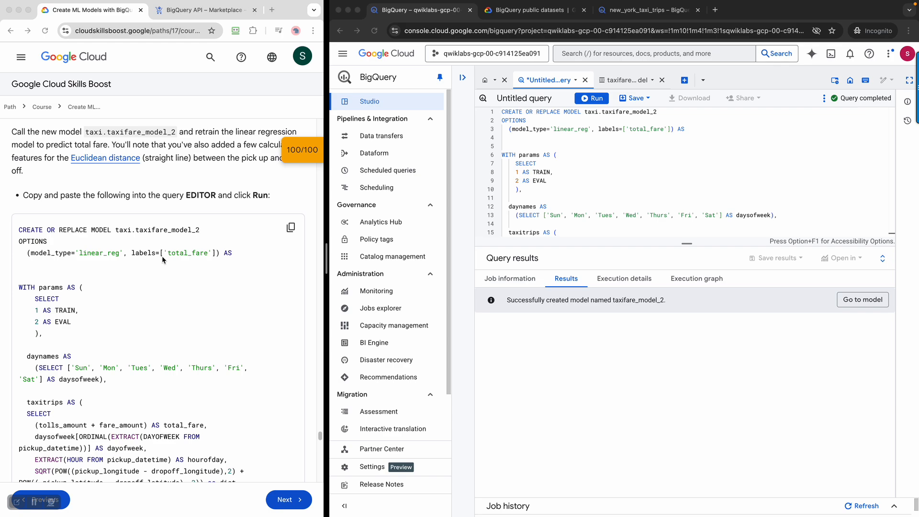
pyautogui.scroll(-20, 206, 272)
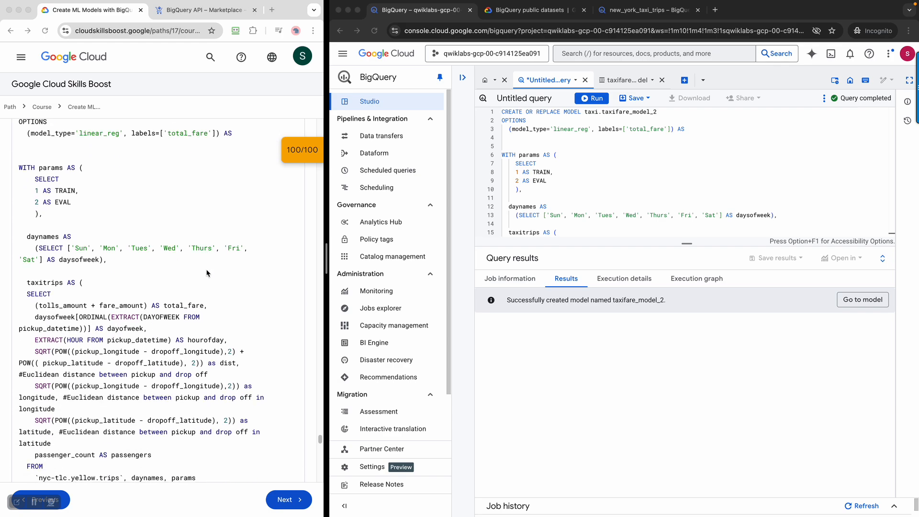
pyautogui.scroll(-3, 208, 274)
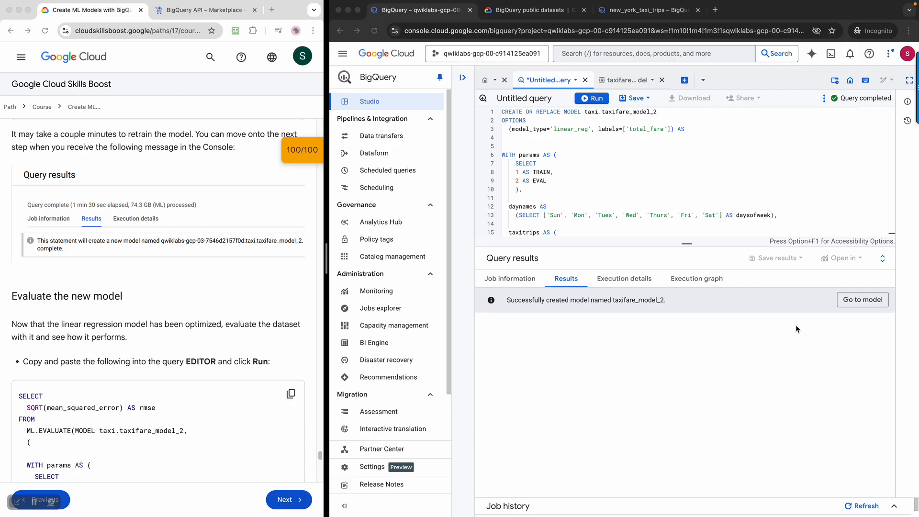
# Open the newly created taxifare_model_2, look it up in the Explorer, and examine the model type in its details.
pyautogui.click(859, 300)
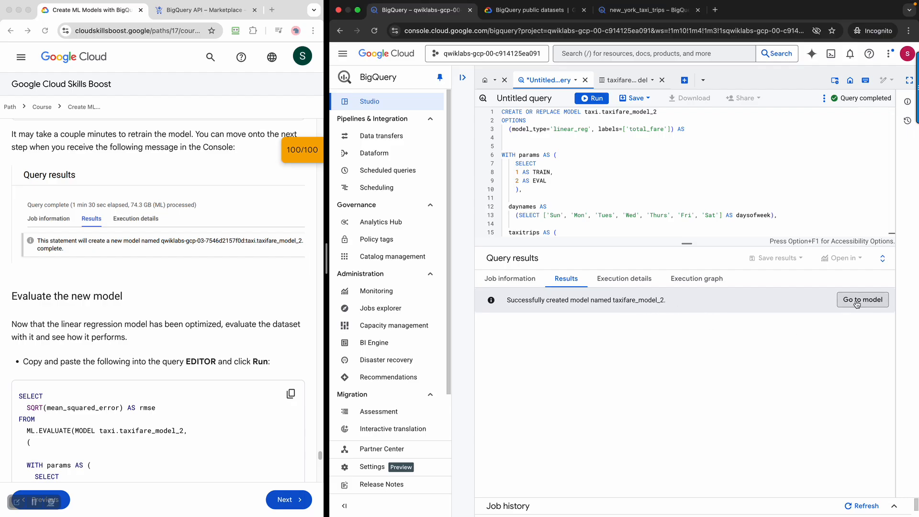
pyautogui.click(462, 77)
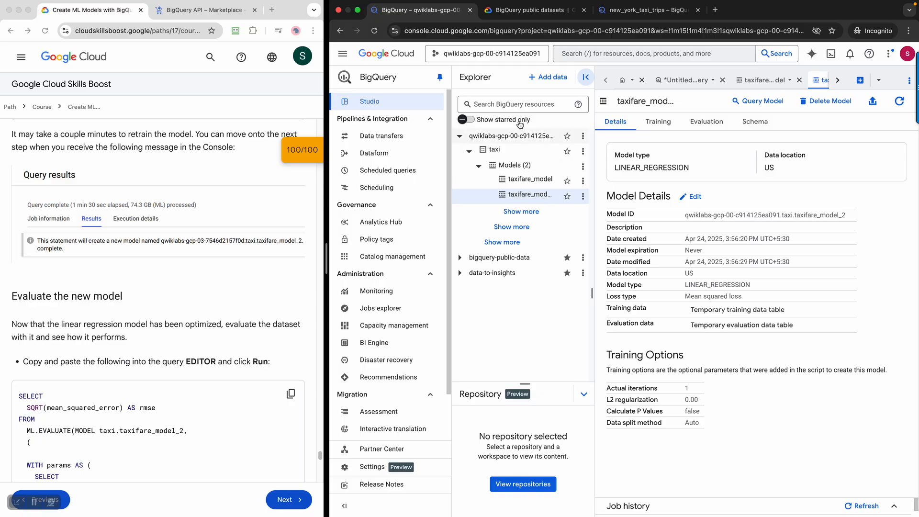
pyautogui.click(585, 81)
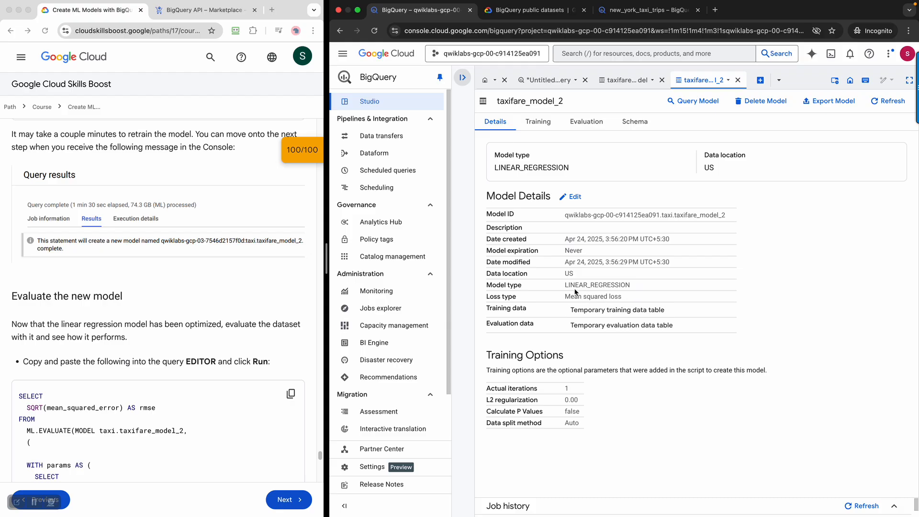
pyautogui.moveTo(571, 285); pyautogui.dragTo(665, 288)
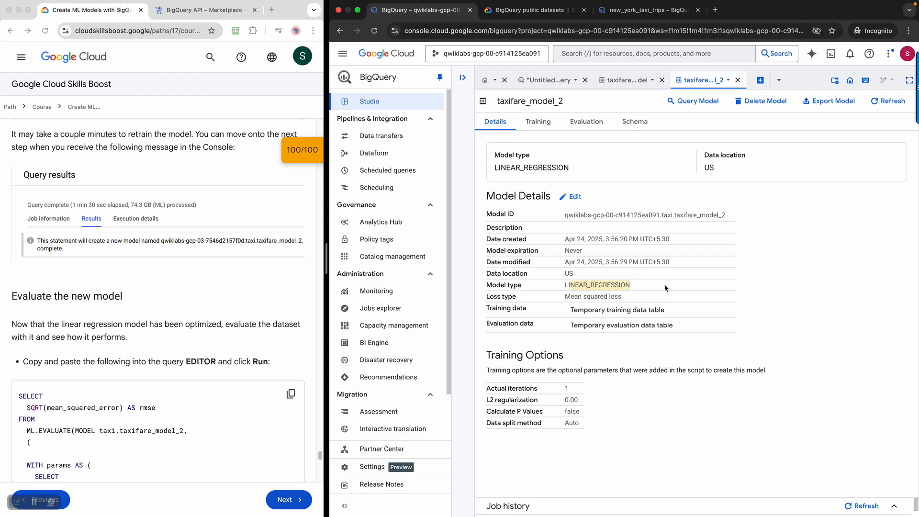
# Examine the model type in the details of the original taxifare_model for comparison.
pyautogui.click(616, 81)
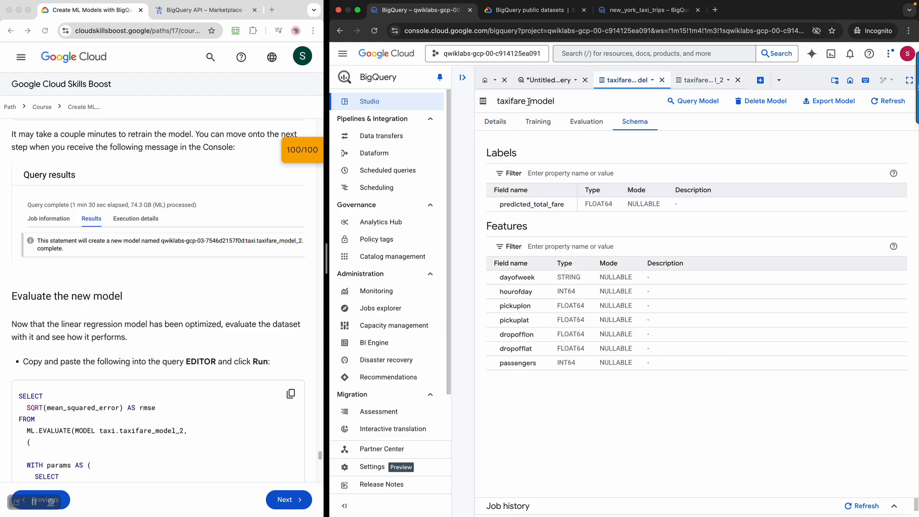
pyautogui.click(495, 121)
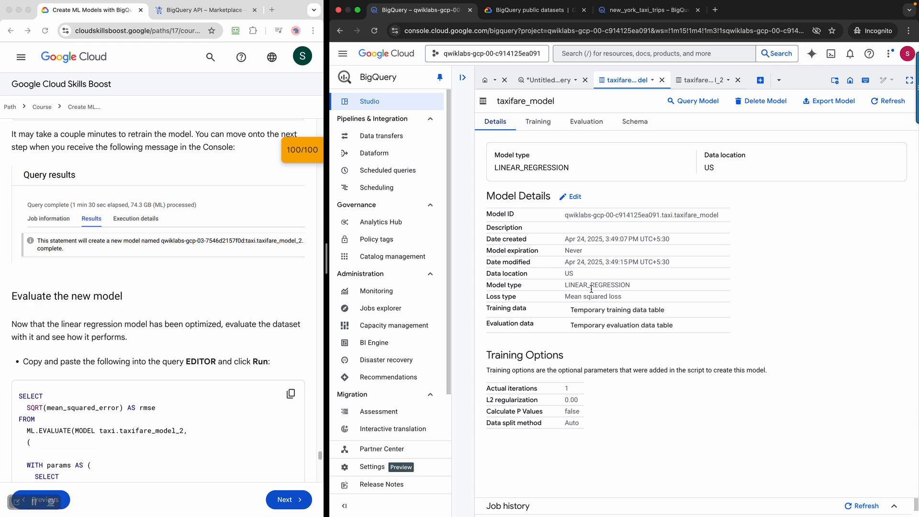
pyautogui.moveTo(572, 285); pyautogui.dragTo(644, 289)
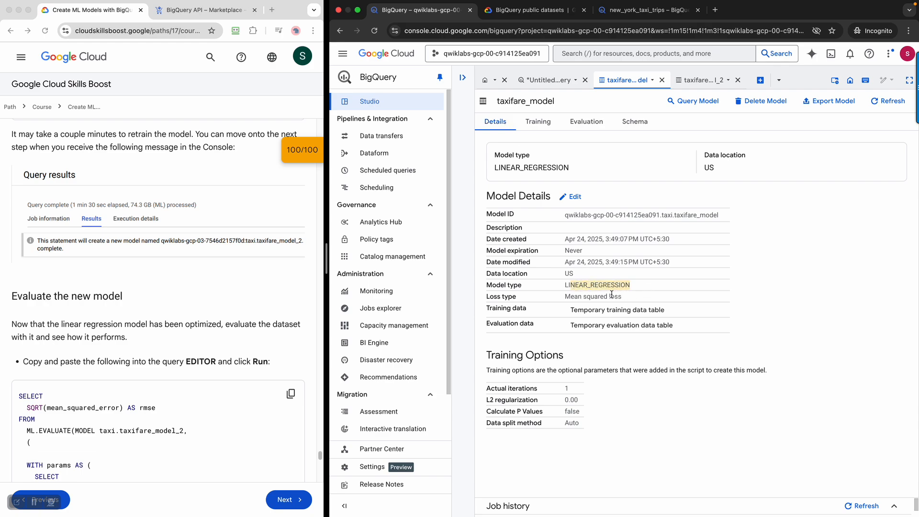
# Show the training data of taxifare_model_2 as a table and compare its losses with those of taxifare_model.
pyautogui.click(701, 86)
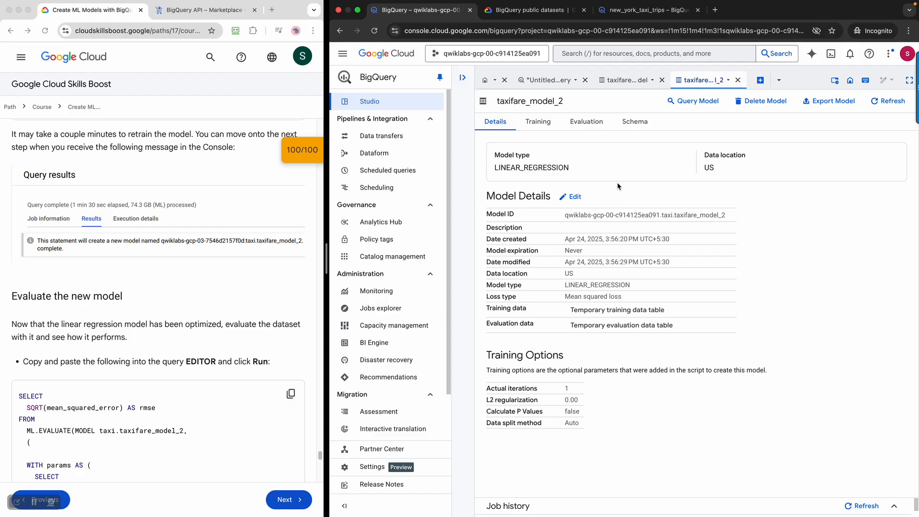
pyautogui.click(539, 123)
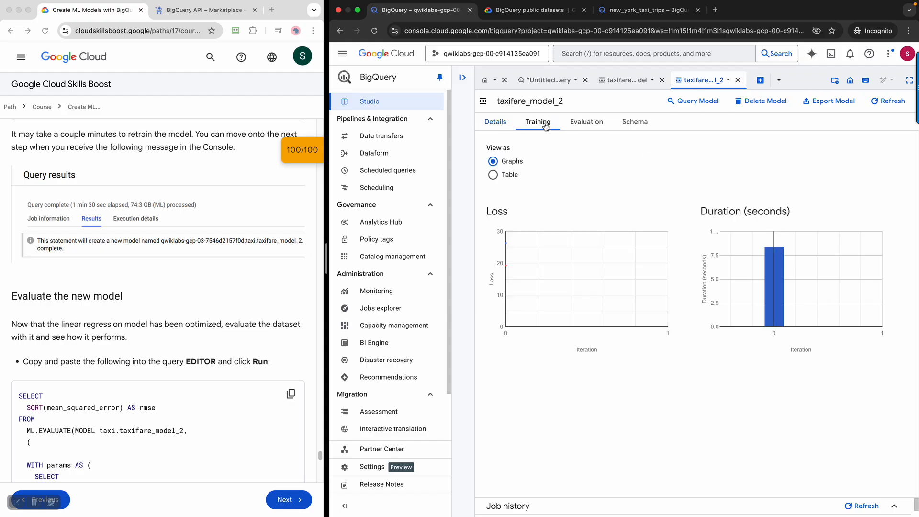
pyautogui.click(498, 177)
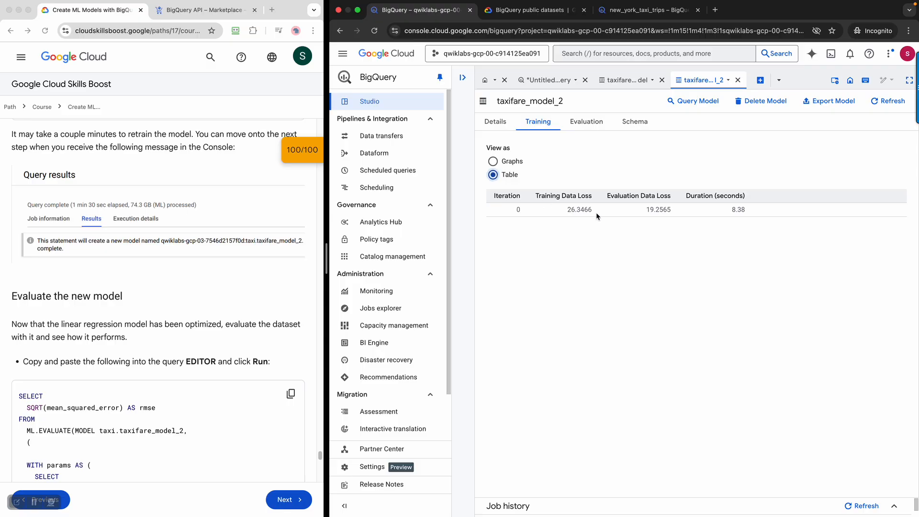
pyautogui.click(621, 82)
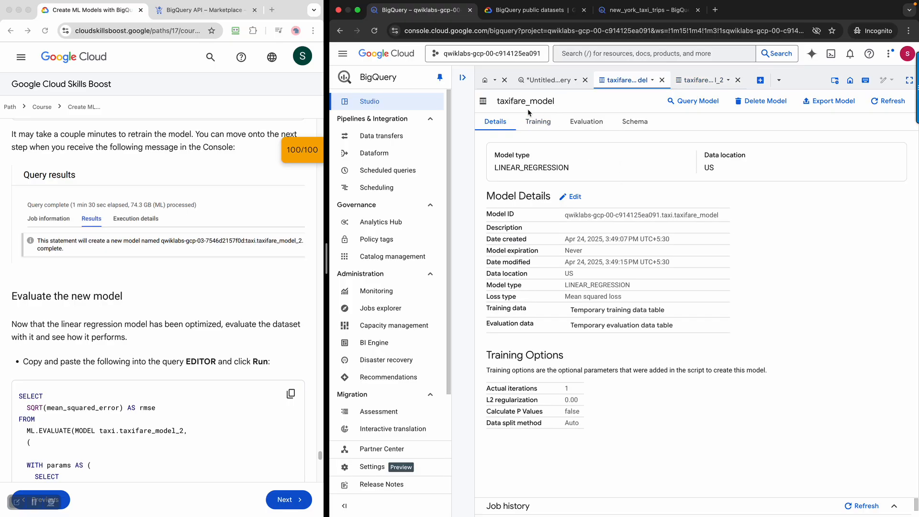
pyautogui.click(536, 120)
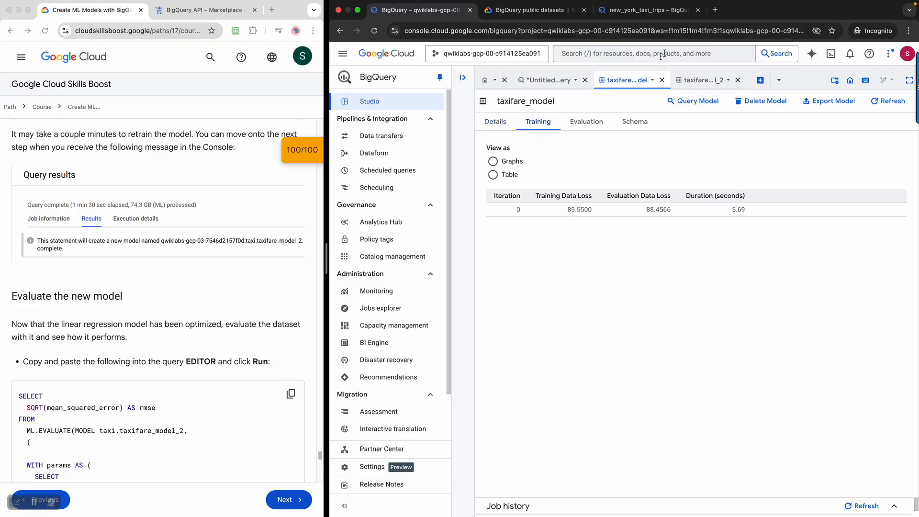
# Compare the evaluation metrics of taxifare_model_2 with those of taxifare_model.
pyautogui.click(690, 81)
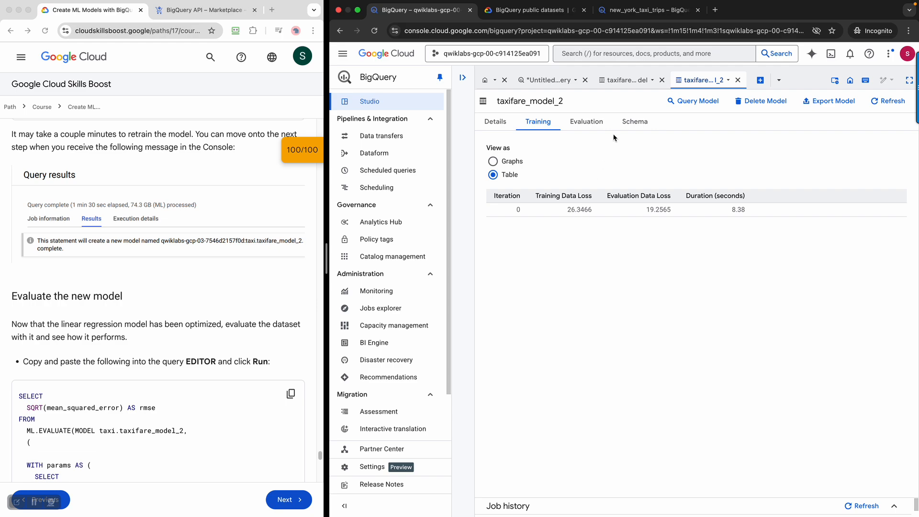
pyautogui.click(602, 124)
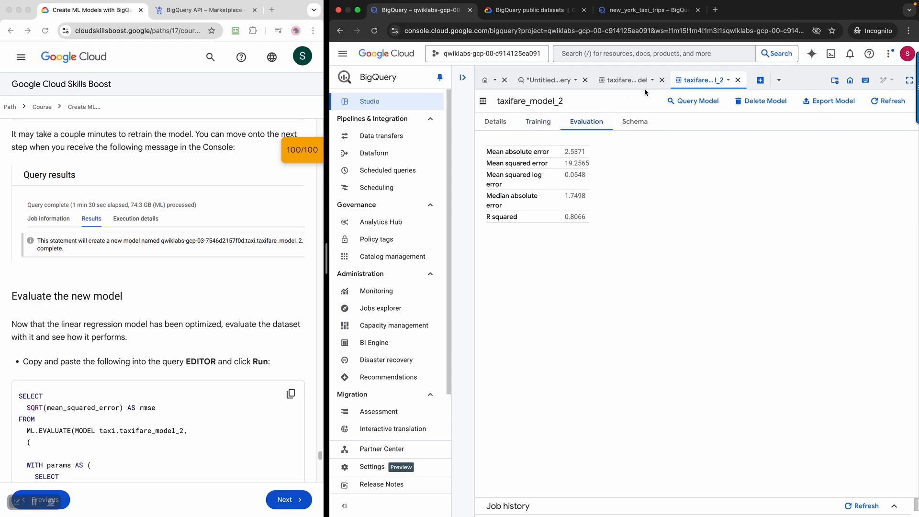
pyautogui.click(630, 80)
pyautogui.click(600, 123)
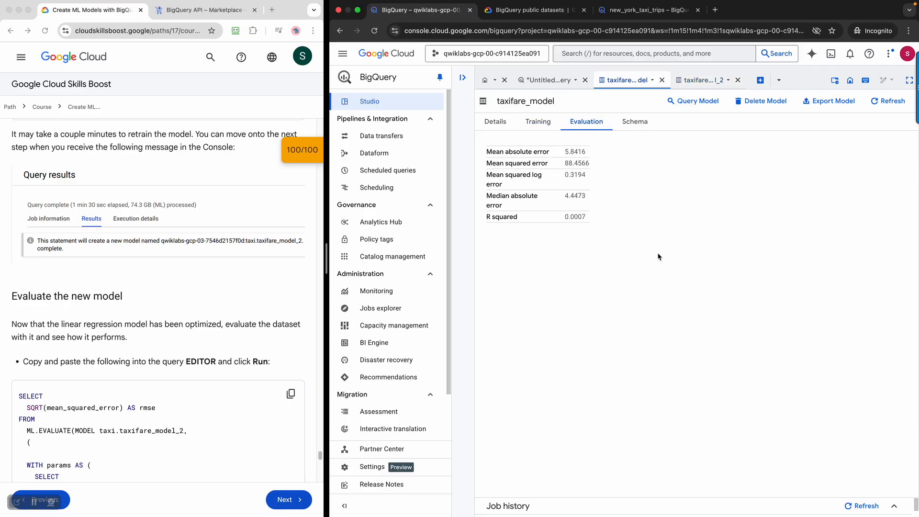
pyautogui.click(700, 81)
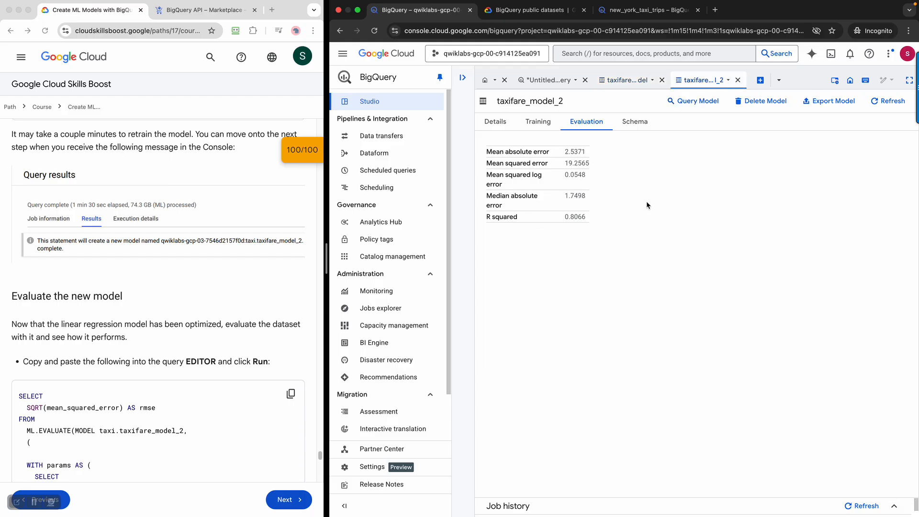
# Compare the schema labels and features of taxifare_model_2 with those of taxifare_model.
pyautogui.click(646, 126)
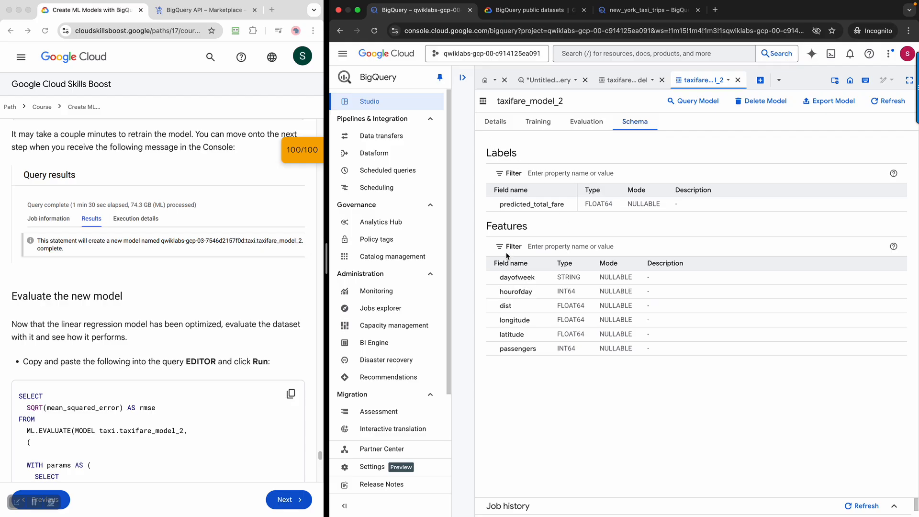
pyautogui.click(637, 83)
pyautogui.click(634, 121)
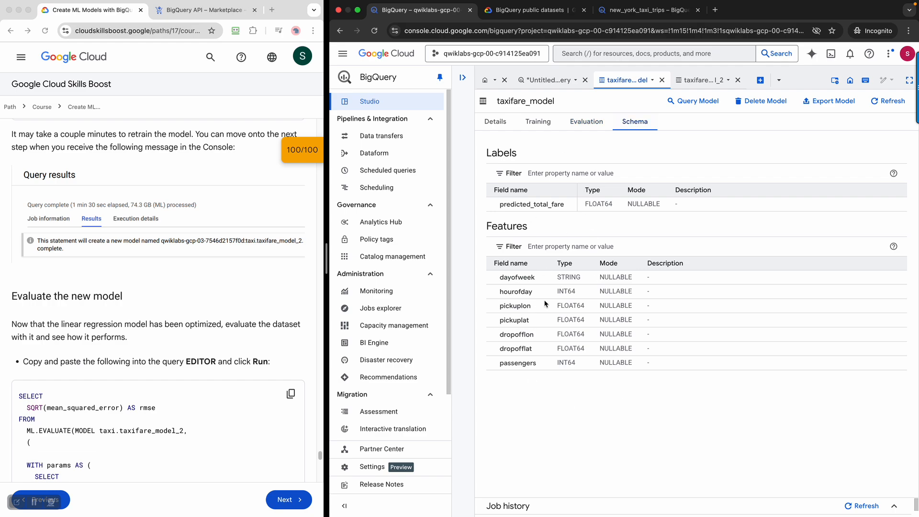
pyautogui.click(699, 80)
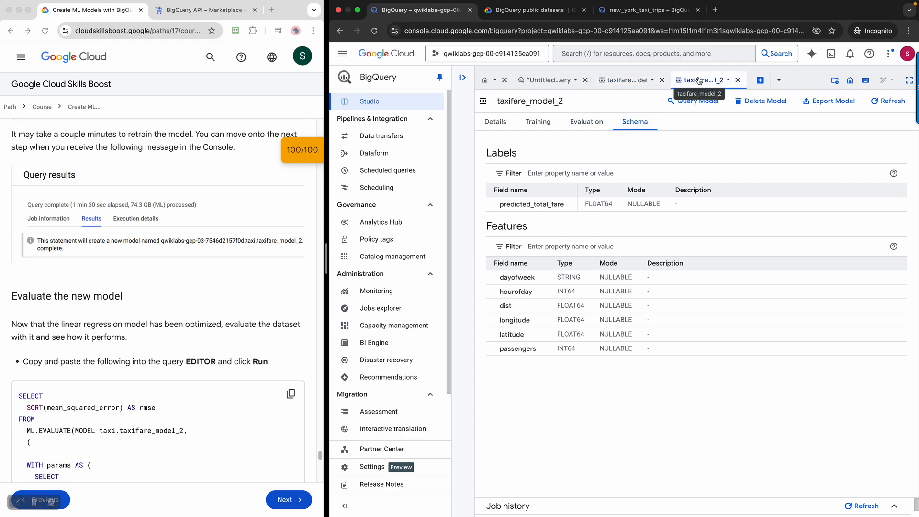
pyautogui.click(608, 86)
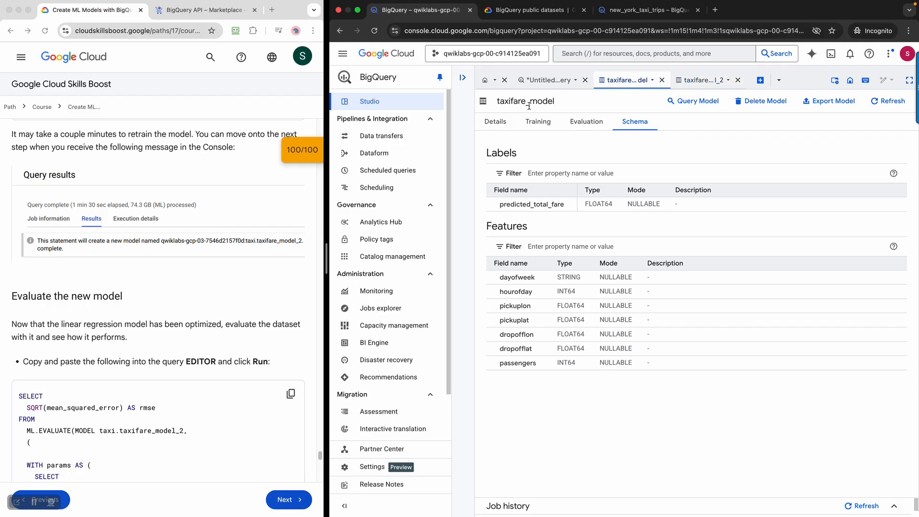
pyautogui.click(701, 80)
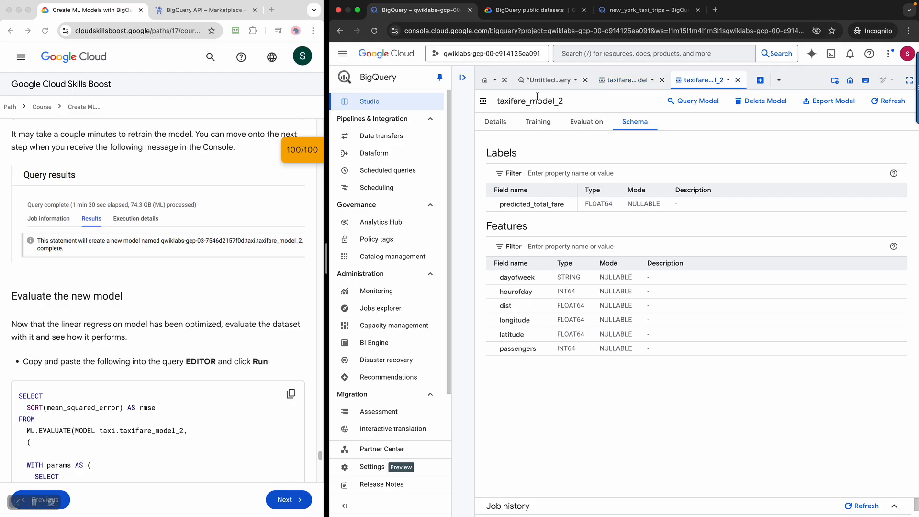
# Replace the model-creation query in the editor with the lab's ML.EVALUATE query for taxi.taxifare_model_2.
pyautogui.click(558, 83)
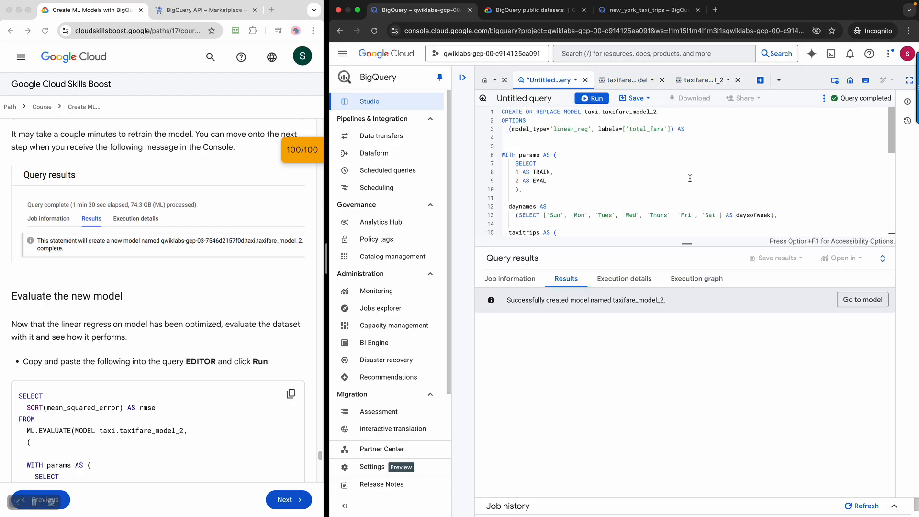
pyautogui.moveTo(687, 243); pyautogui.dragTo(683, 501)
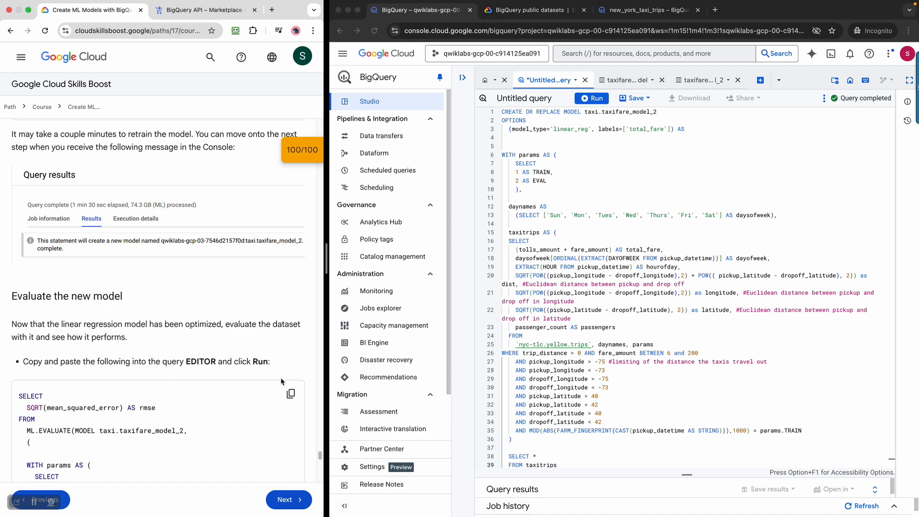
pyautogui.click(291, 393)
pyautogui.click(726, 391)
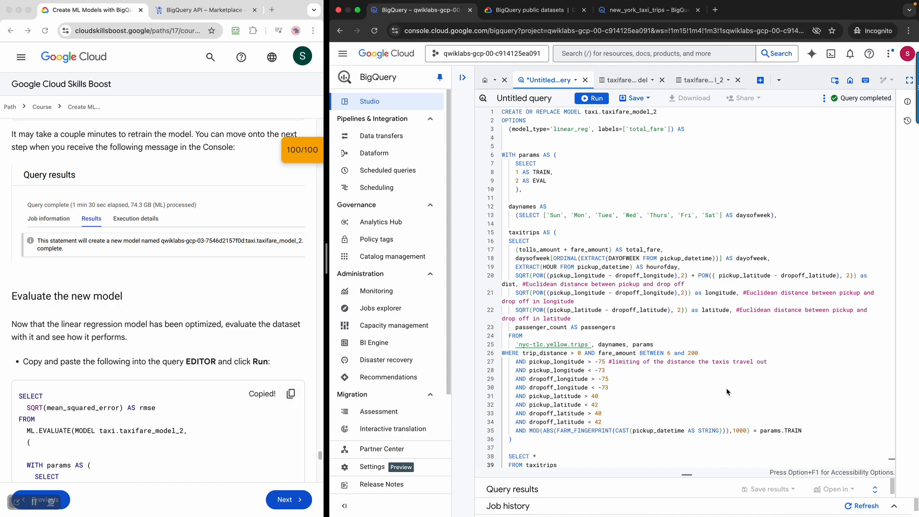
pyautogui.doubleClick(726, 388)
pyautogui.press('super+a')
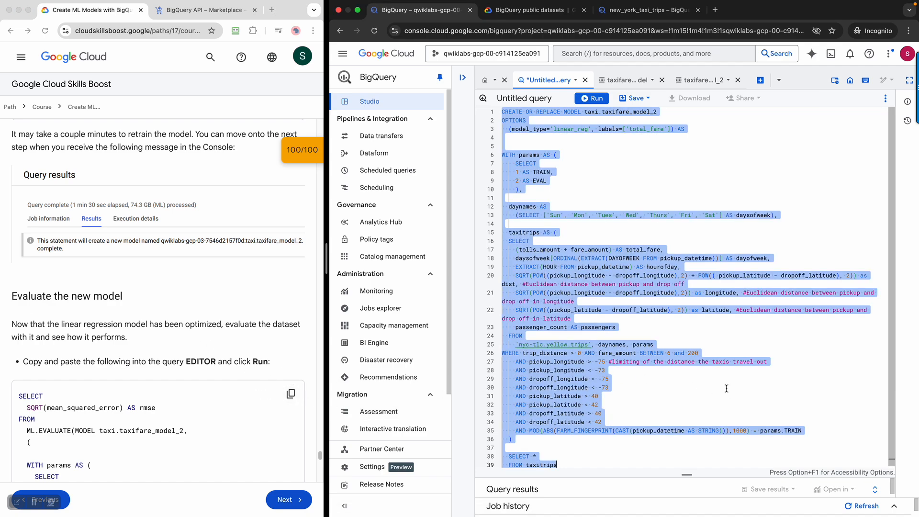
pyautogui.press('super+v')
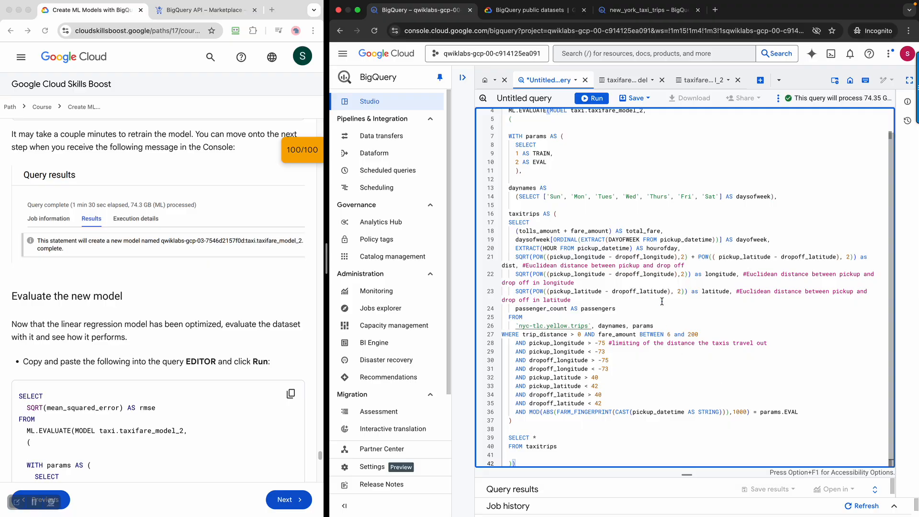
# Review the pasted evaluation query for taxi.taxifare_model_2 and run it.
pyautogui.scroll(2, 653, 265)
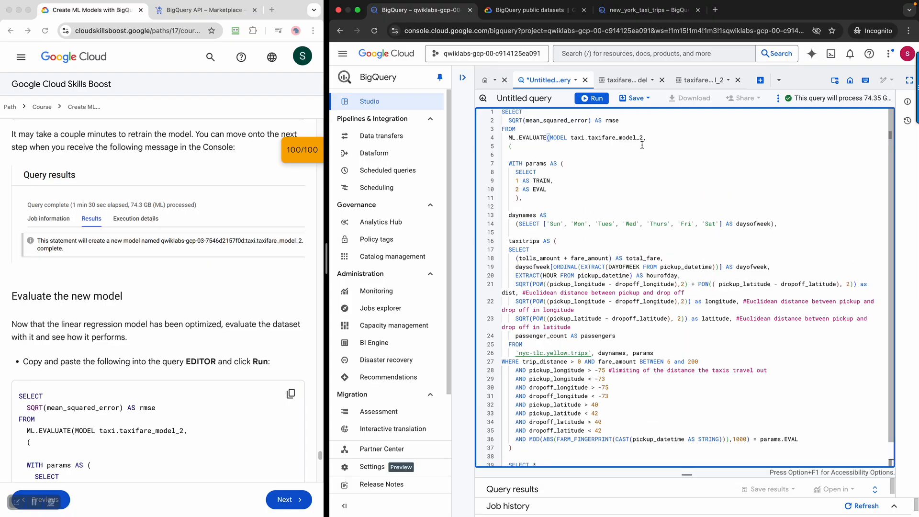
pyautogui.scroll(-1, 681, 314)
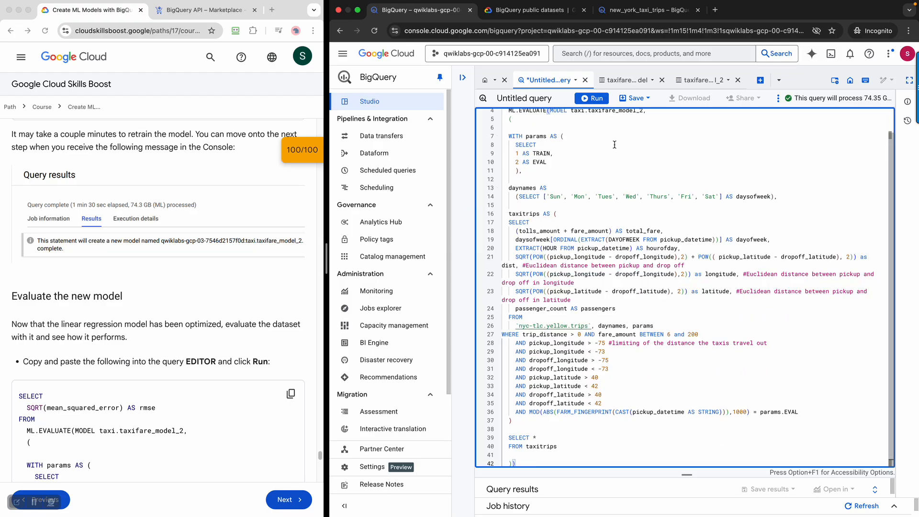
pyautogui.click(593, 98)
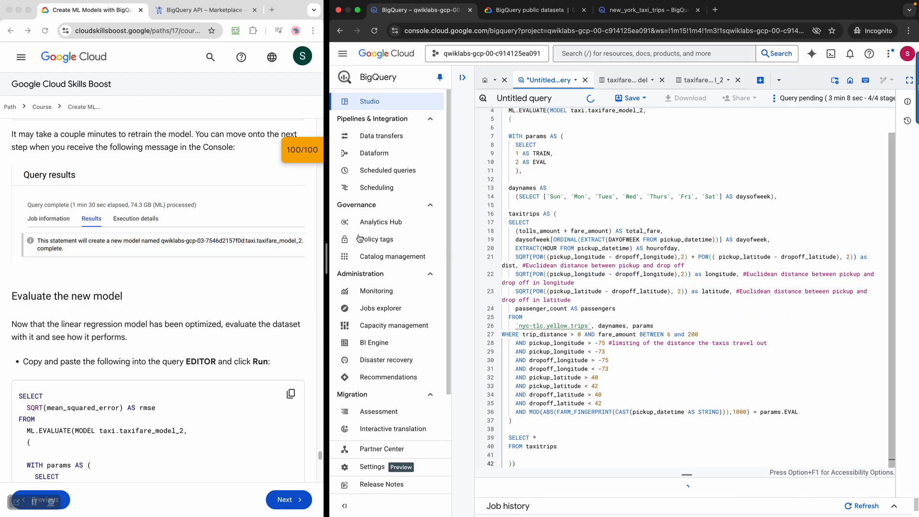
# Enlarge the query results and compare the RMSE with the lab's expected output and explanation.
pyautogui.scroll(-5, 234, 273)
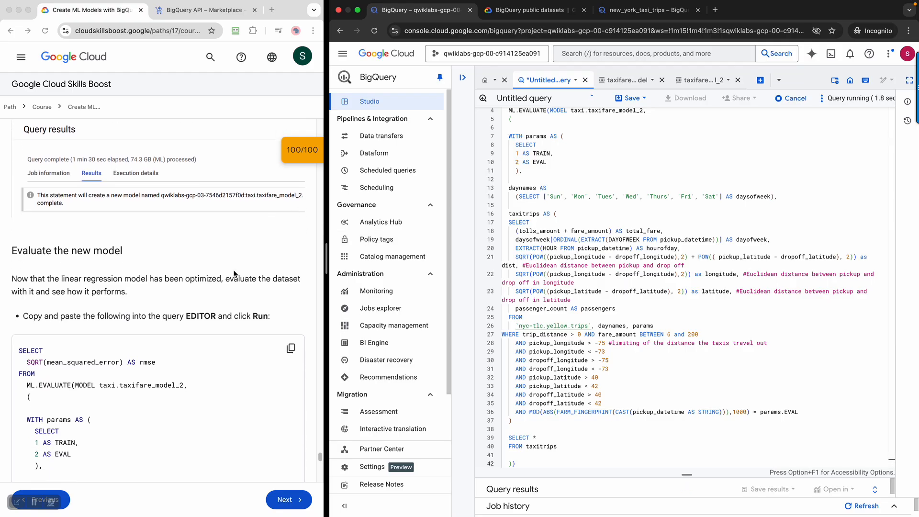
pyautogui.scroll(-20, 234, 274)
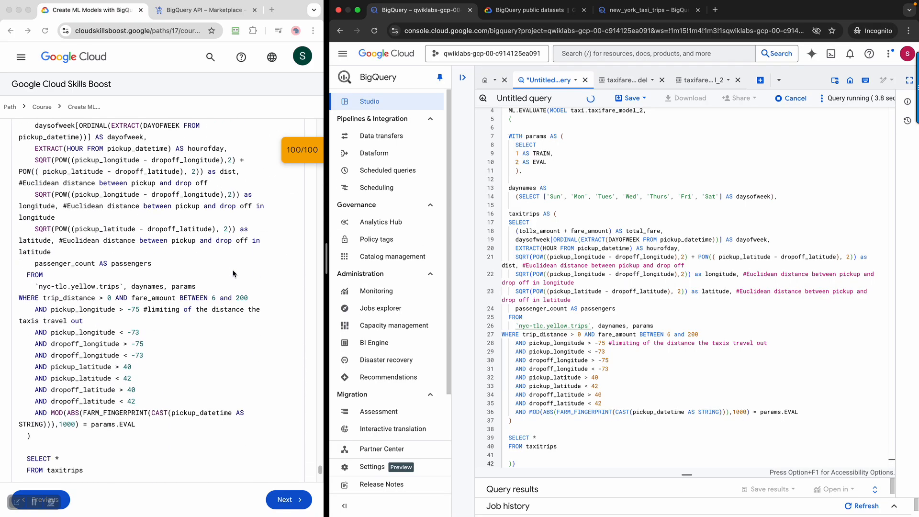
pyautogui.scroll(1, 233, 273)
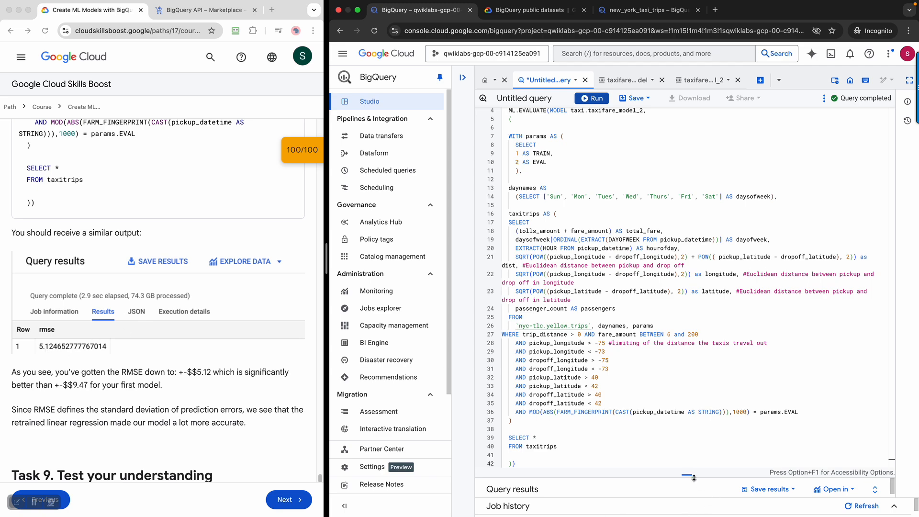
pyautogui.moveTo(695, 468); pyautogui.dragTo(669, 380)
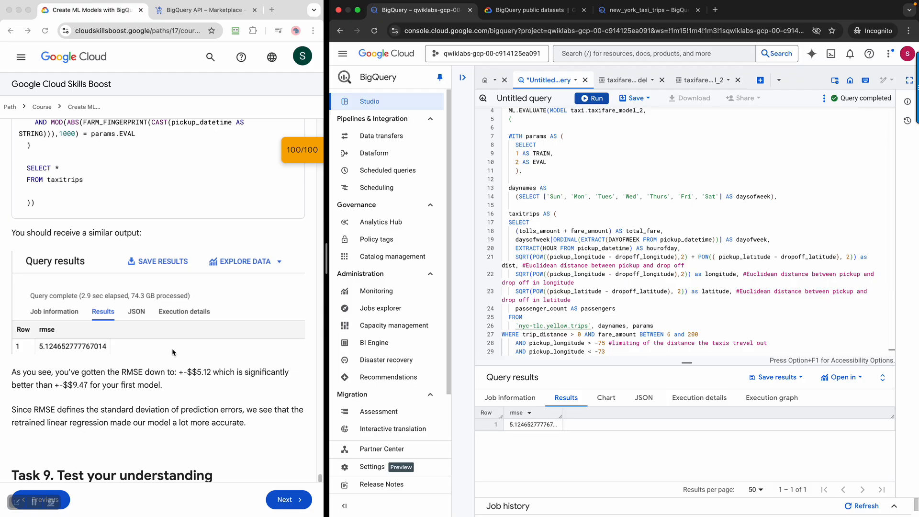
pyautogui.scroll(-5, 172, 352)
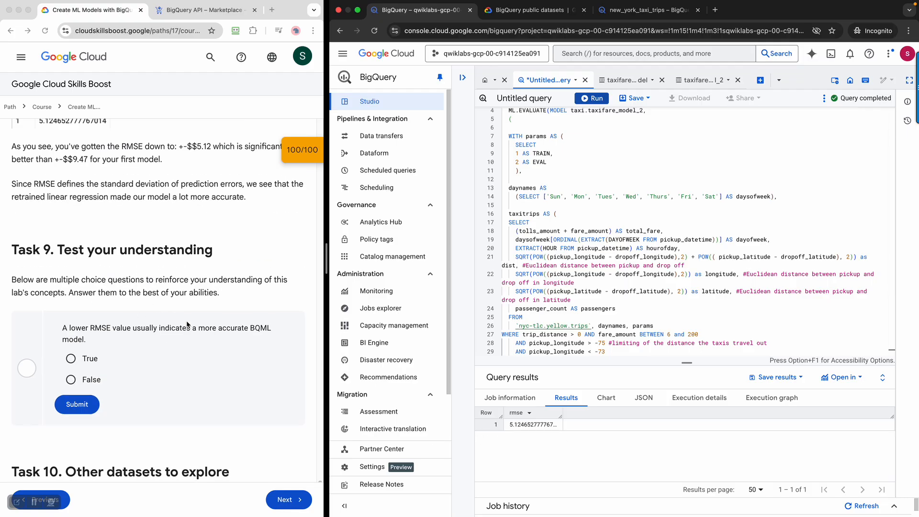
pyautogui.scroll(1, 187, 324)
pyautogui.scroll(2, 88, 216)
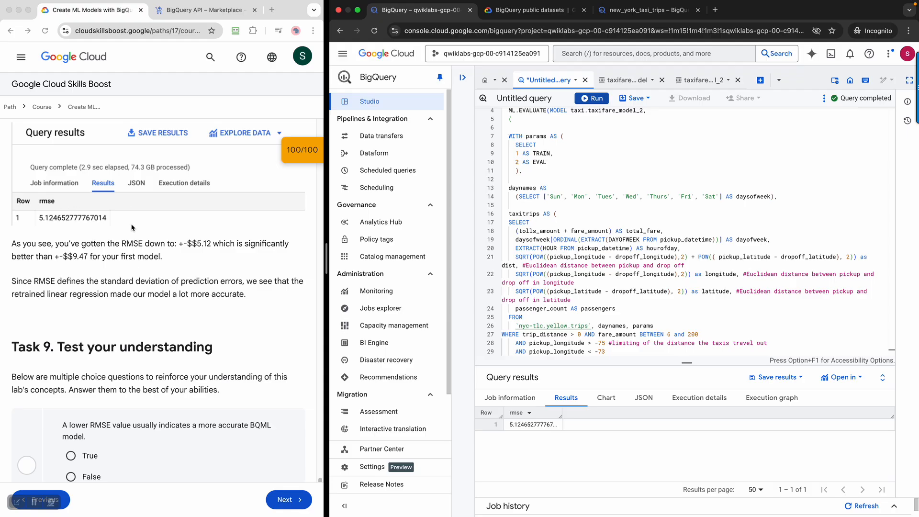
pyautogui.click(25, 247)
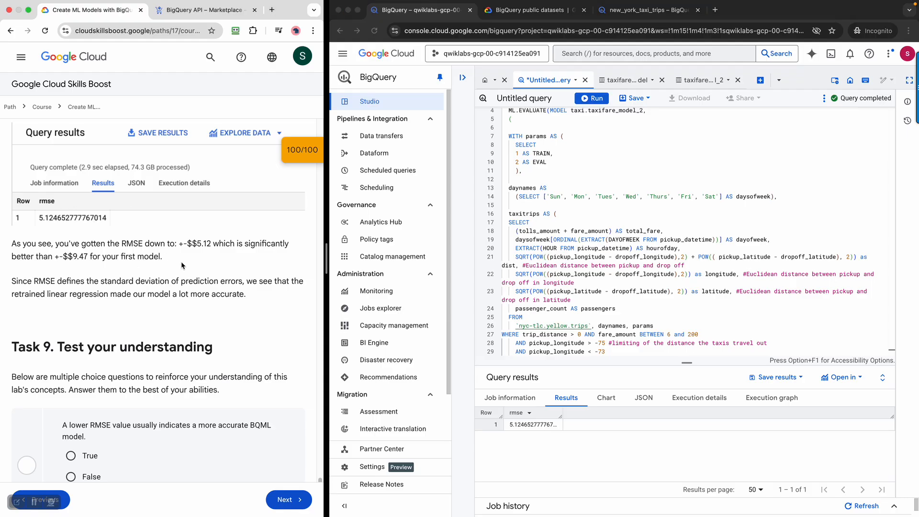
# Answer True to the Task 9 question about lower RMSE values and submit the answer.
pyautogui.scroll(-3, 244, 371)
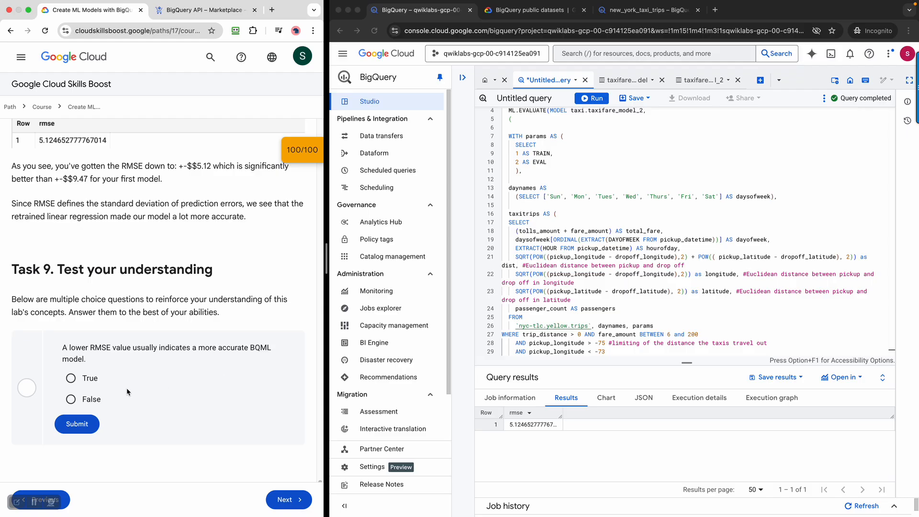
pyautogui.click(71, 378)
pyautogui.click(81, 423)
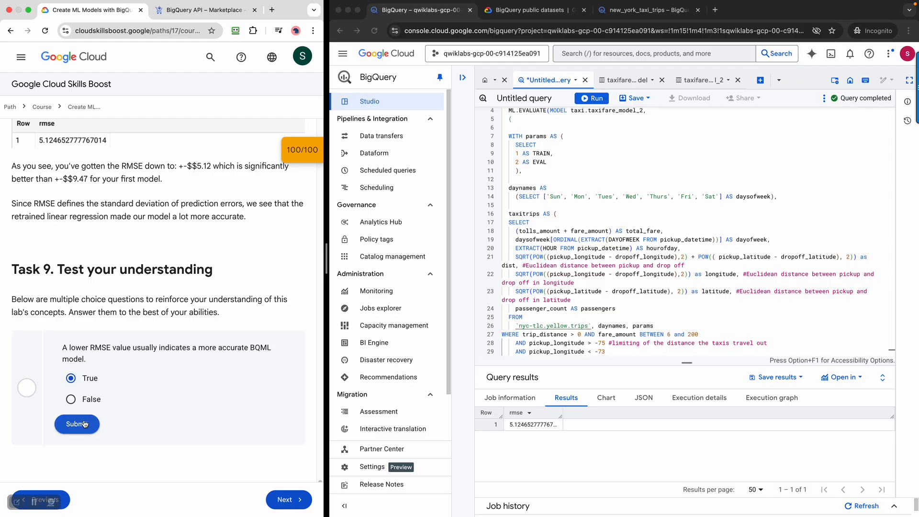
# Read Task 10, expand the Explorer, and view the option to star a project by name without starring one.
pyautogui.scroll(-5, 213, 434)
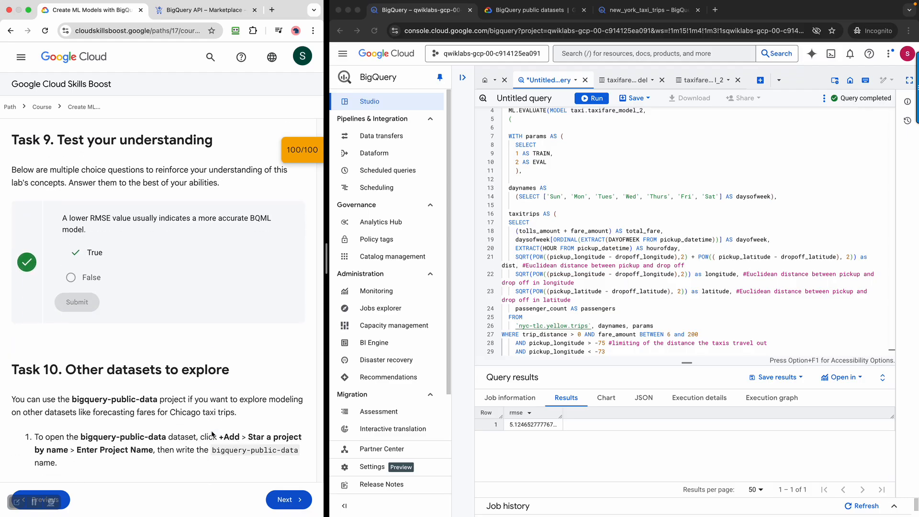
pyautogui.scroll(-1, 212, 434)
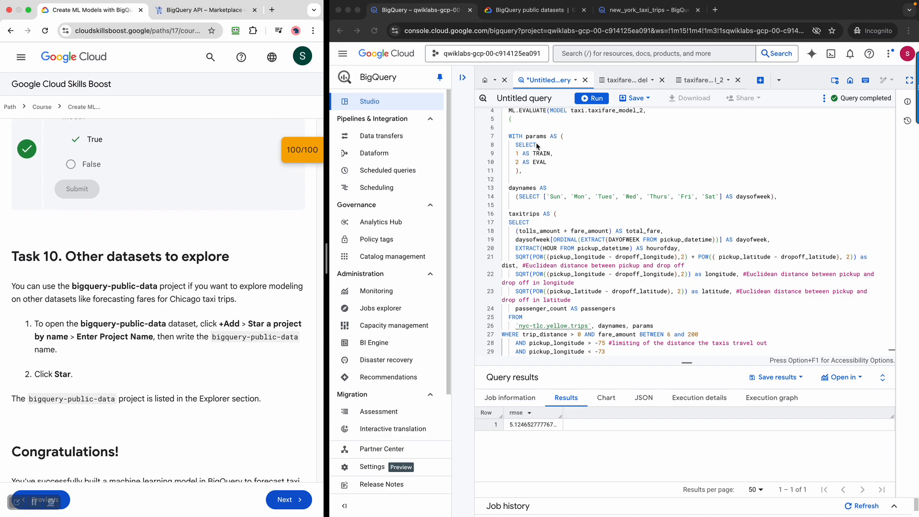
pyautogui.scroll(-1, 211, 313)
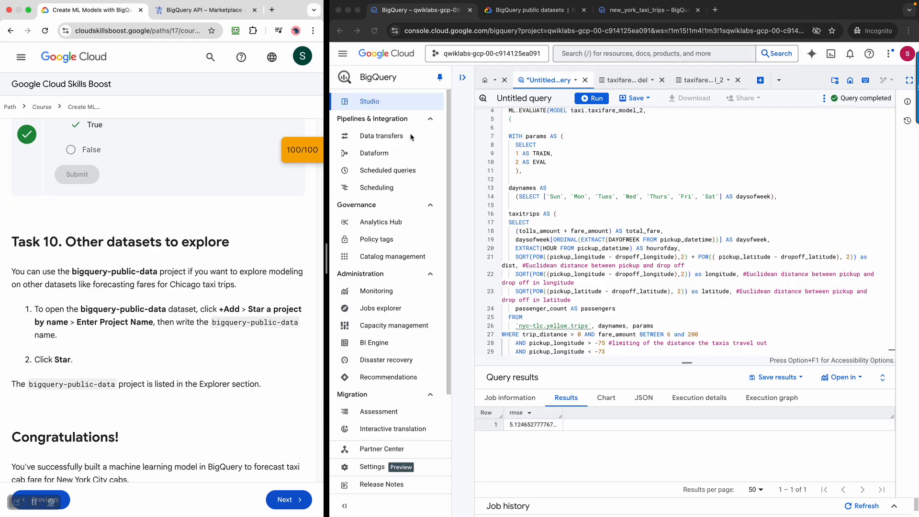
pyautogui.click(462, 77)
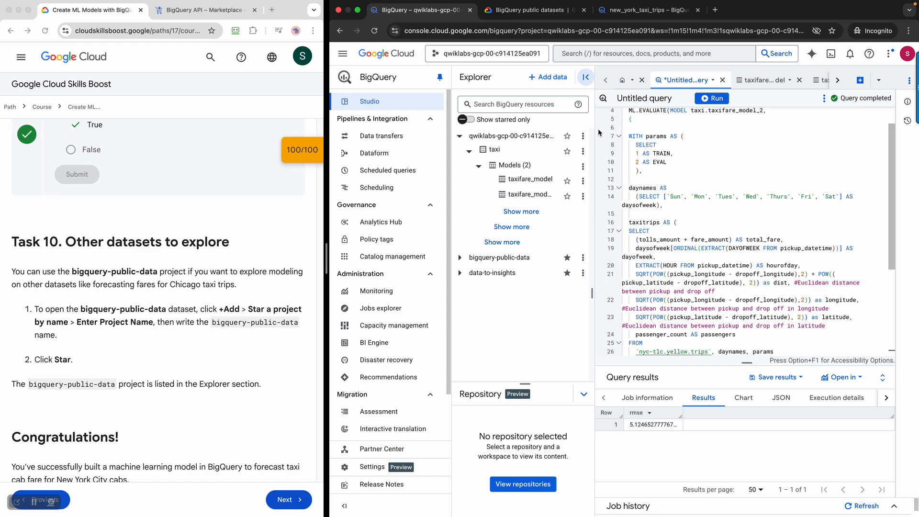
pyautogui.click(546, 77)
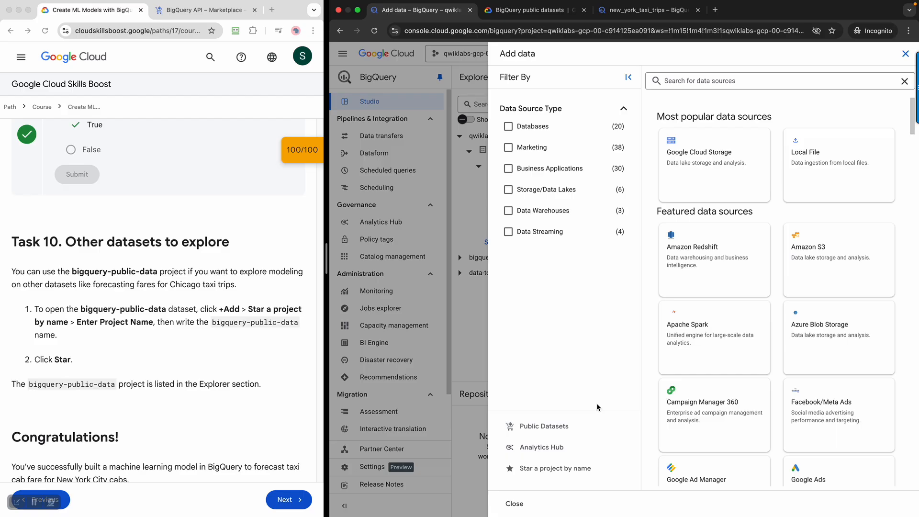
pyautogui.click(550, 469)
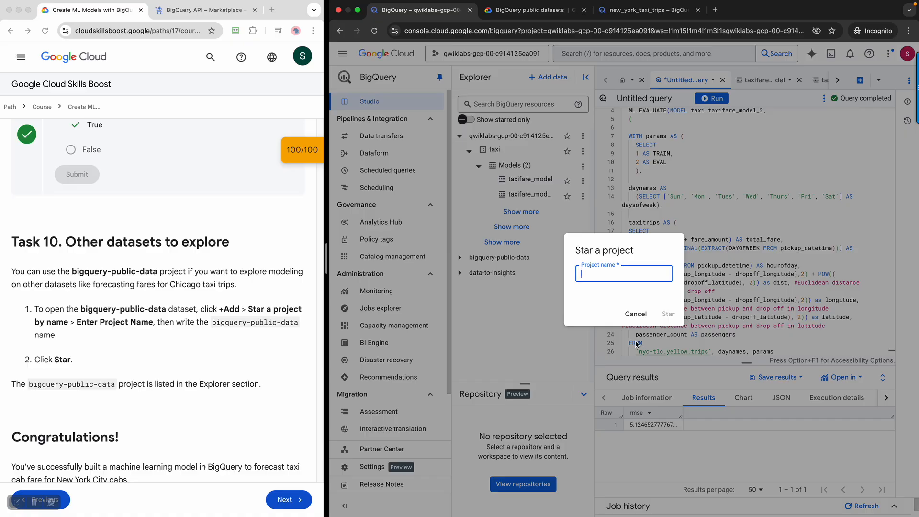
pyautogui.click(636, 314)
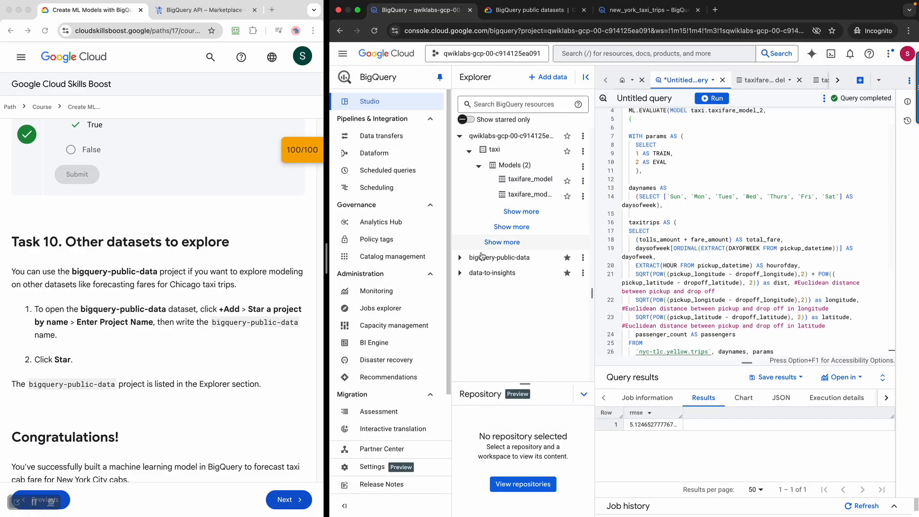
# Look over the lab's Congratulations, next steps and training and certification sections.
pyautogui.scroll(-4, 173, 411)
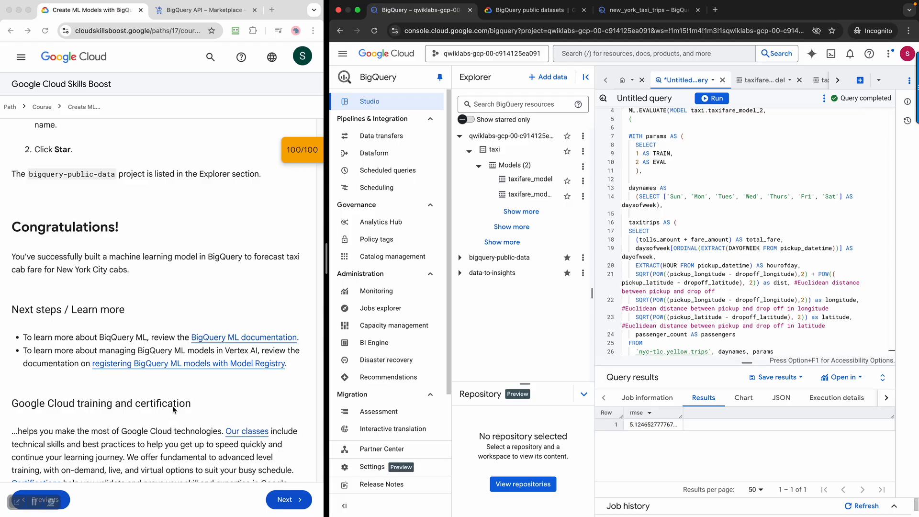
pyautogui.scroll(-2, 174, 411)
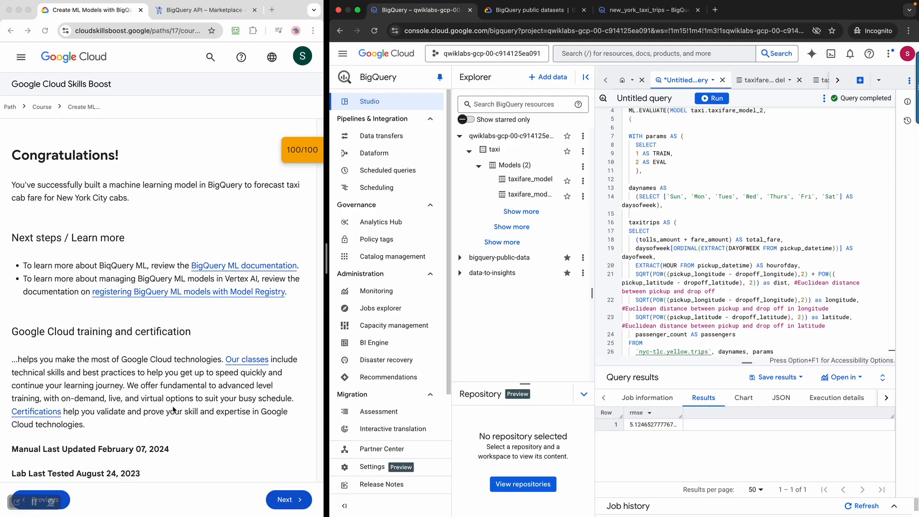